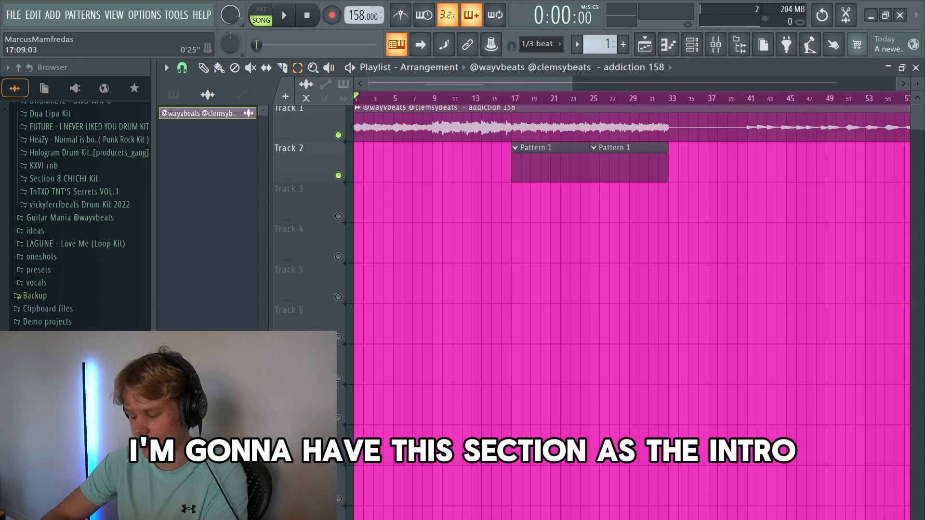
Set the playback position to bar 17, where the Pattern 1 clips begin, and show the channel rack.
key(s)
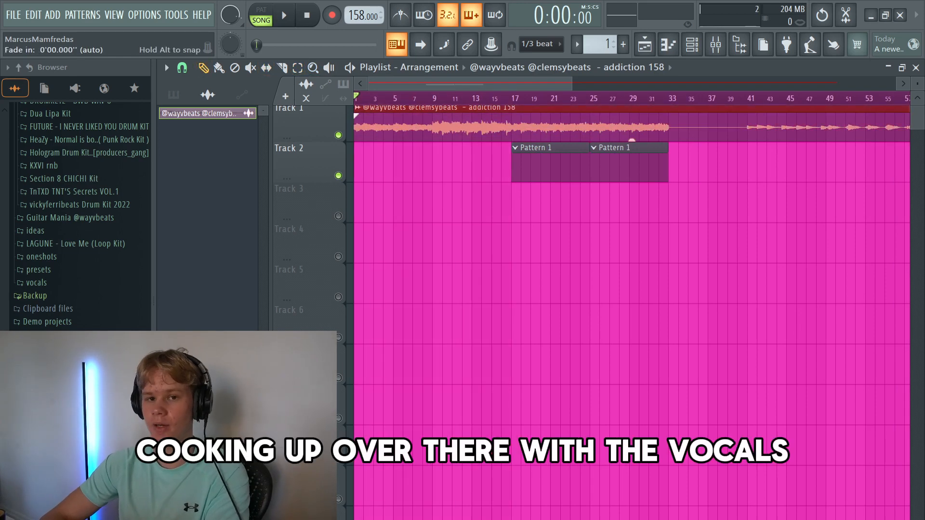
scroll(549, 289, up, 3)
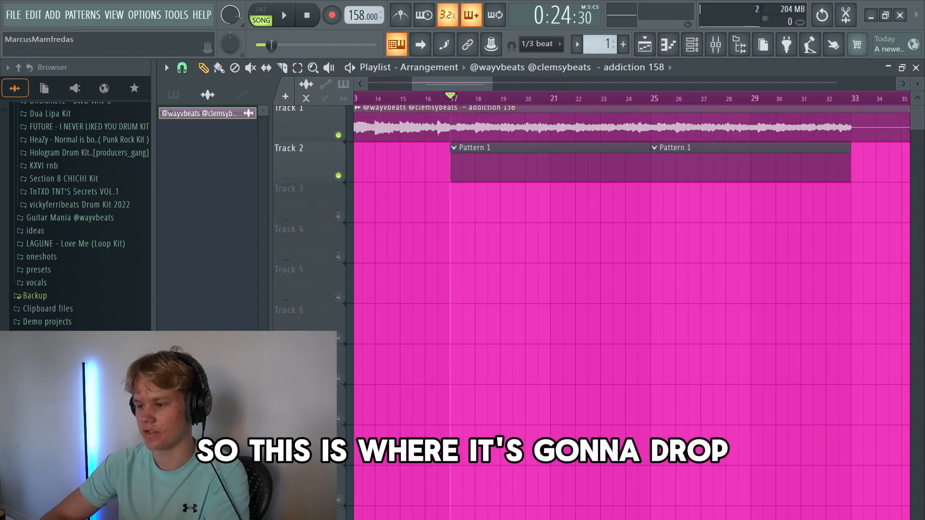
click(691, 44)
Place the kit's "the motivation 164" sample at the start of Track 6 and audition it soloed.
scroll(77, 217, down, 5)
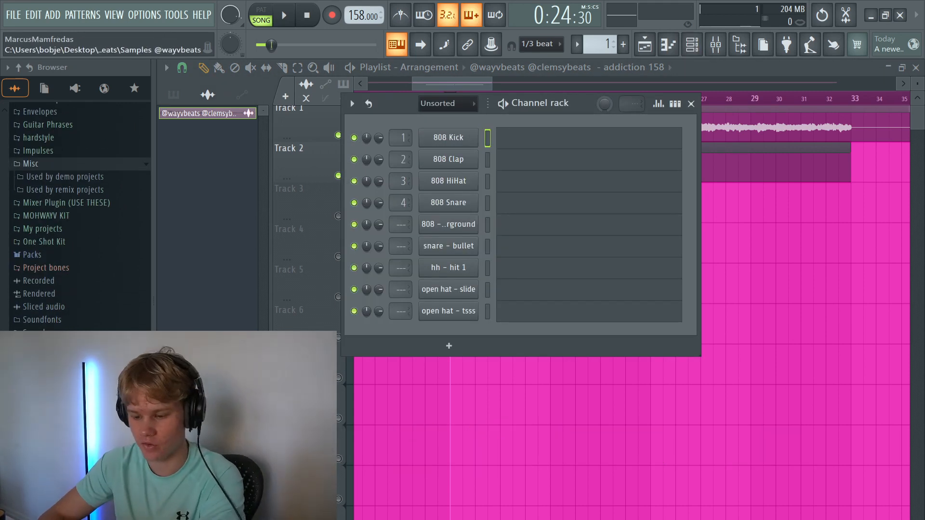
scroll(84, 287, down, 8)
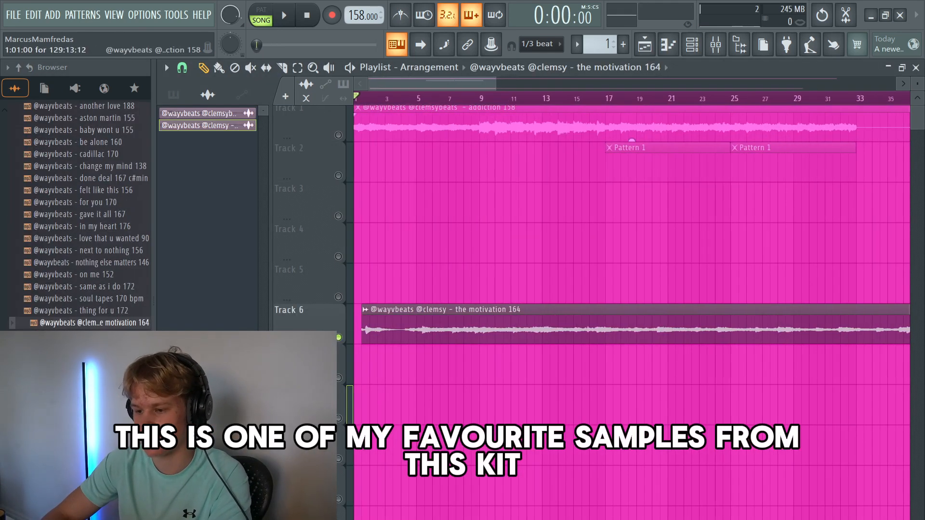
key(space)
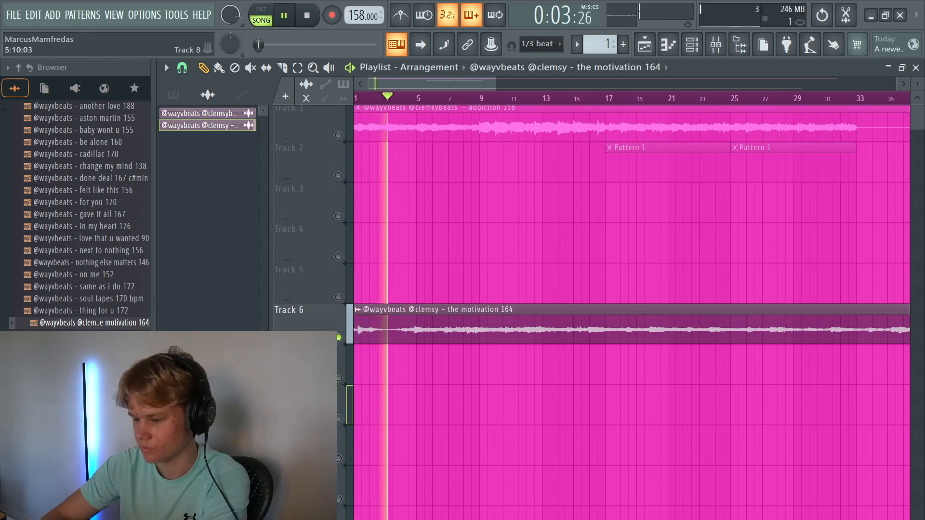
Remove the "the motivation 164" clip from Track 6 and preview the kit's "baby wont u 155" sample.
scroll(309, 405, up, 2)
scroll(632, 342, left, 2)
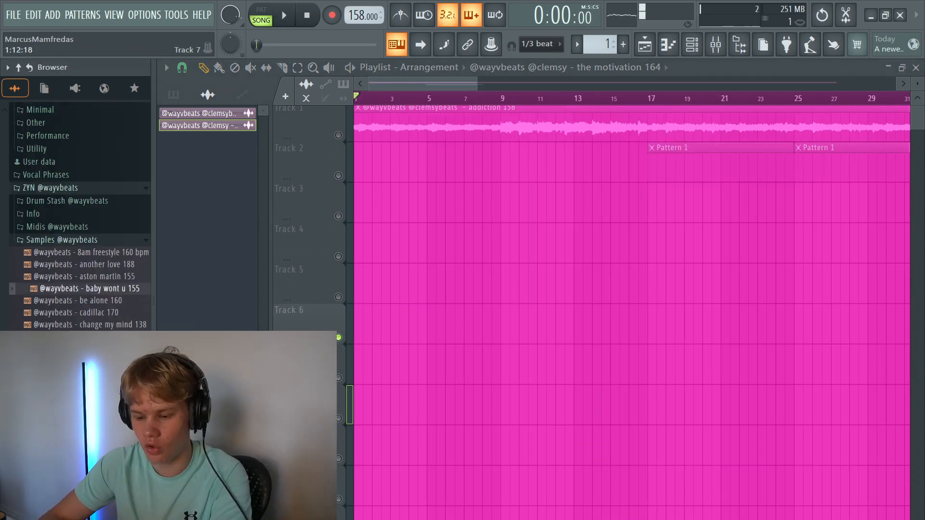
key(space)
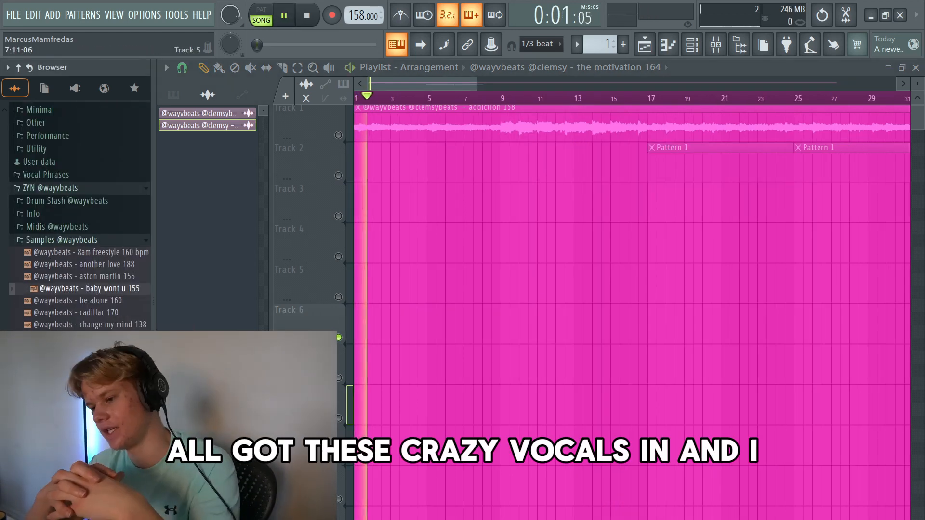
key(space)
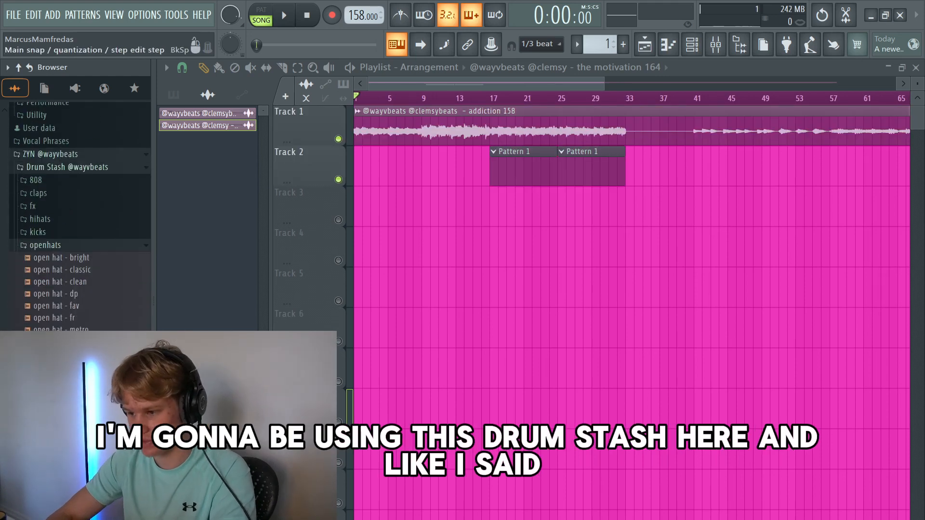
Show the Unsorted channels in the channel rack and audition the 808 - underground sampler.
click(692, 44)
click(444, 103)
click(443, 147)
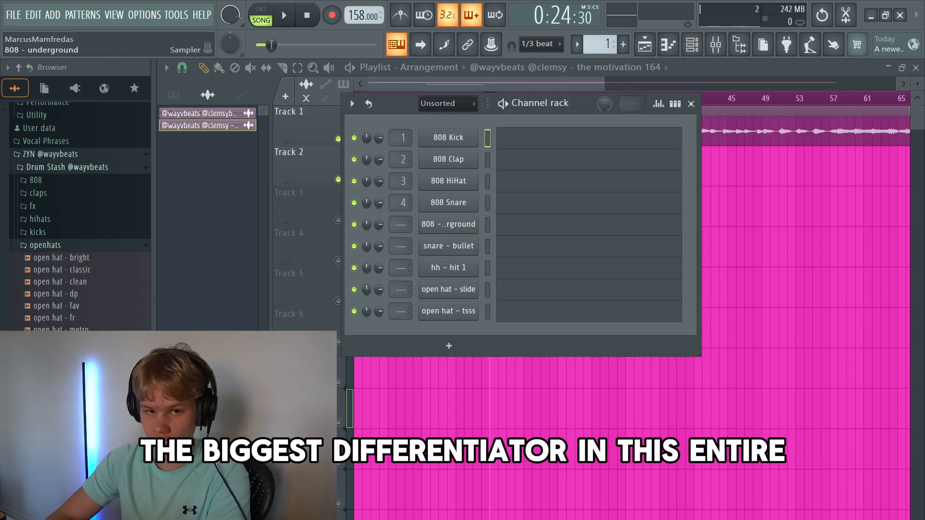
click(448, 224)
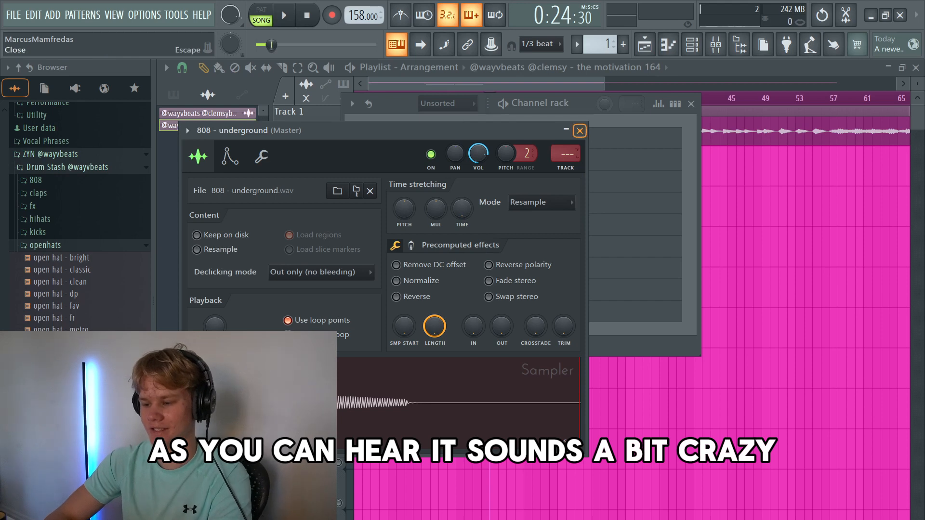
click(579, 131)
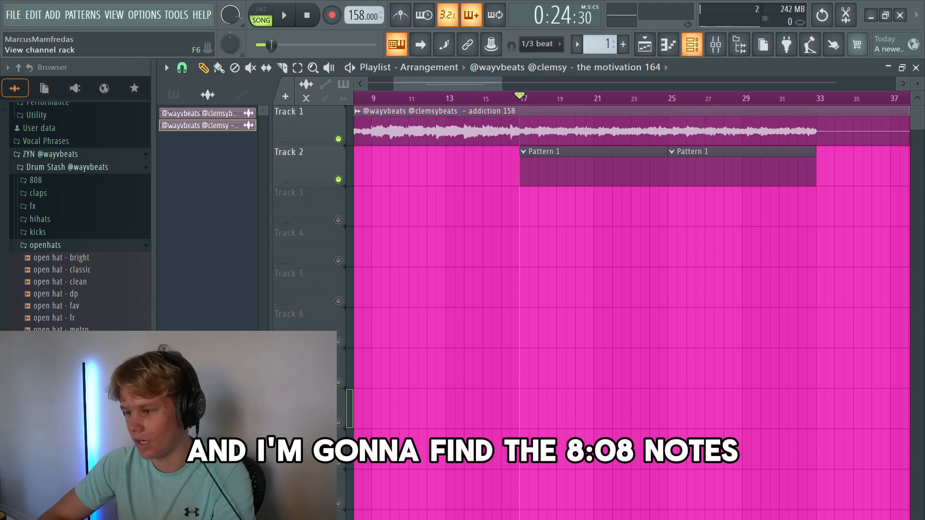
Enter one-bar notes F7, D#7 and C#7 on bars 1 to 3 in the 808 - underground piano roll.
click(691, 45)
click(588, 224)
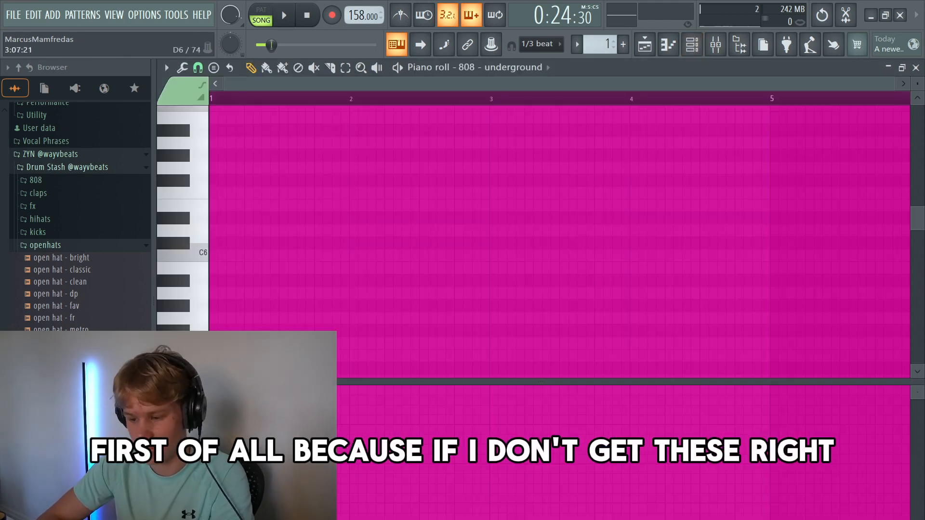
scroll(559, 231, down, 3)
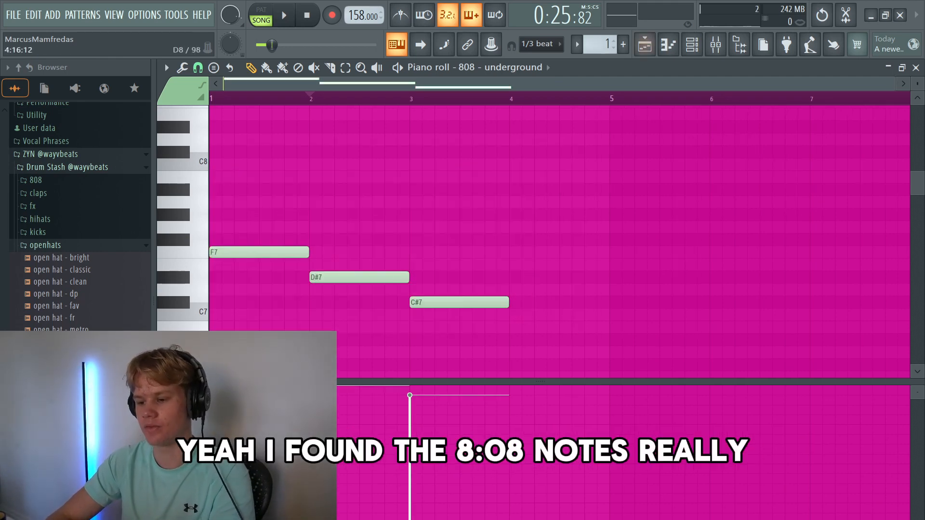
Listen to the bass stem at bar 41 of the addiction 158 sample in the playlist to check the 808 notes.
click(644, 44)
scroll(482, 130, down, 3)
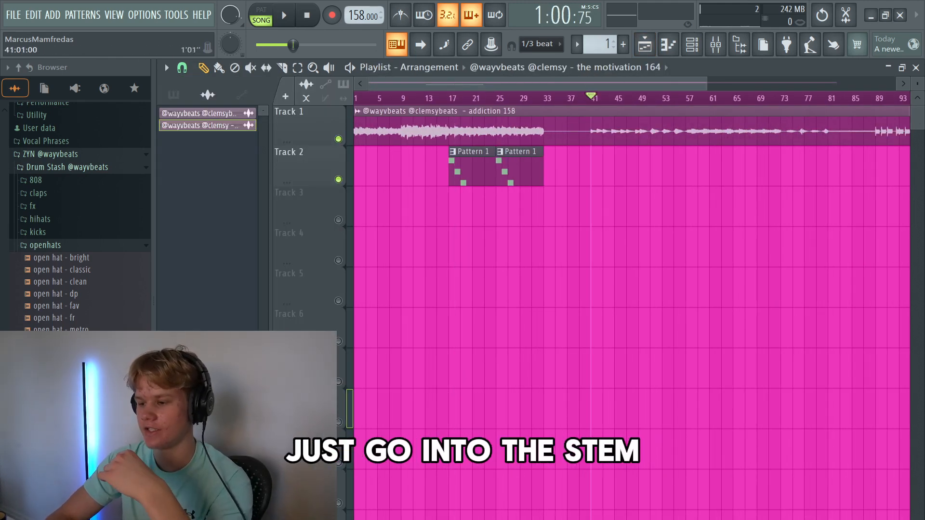
scroll(49, 251, up, 5)
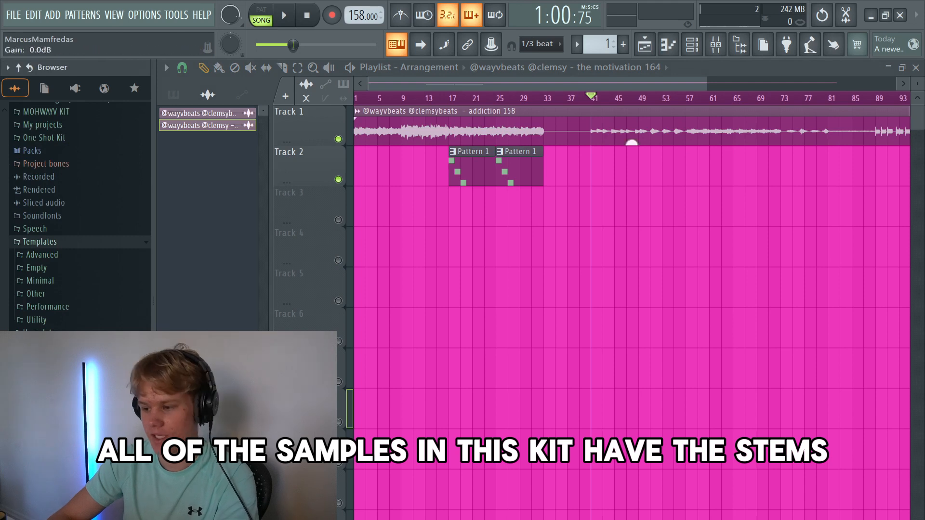
scroll(632, 143, up, 5)
key(space)
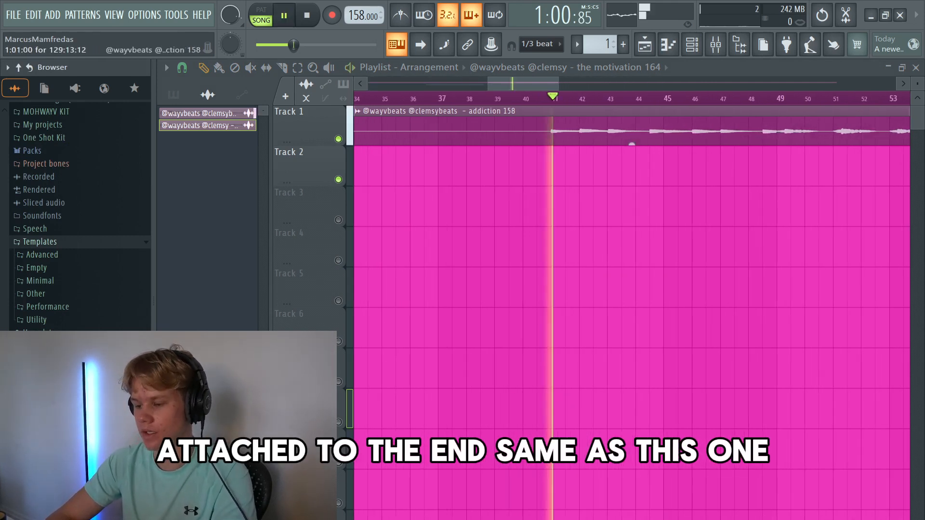
scroll(559, 193, down, 3)
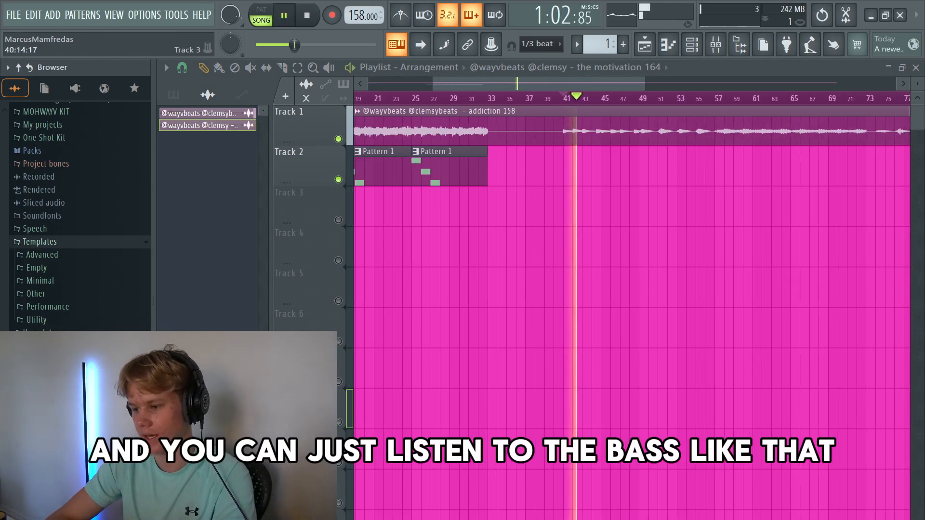
Play from the drop and transpose the three 808 - underground notes down to F5, D#5 and C#5.
scroll(632, 289, left, 3)
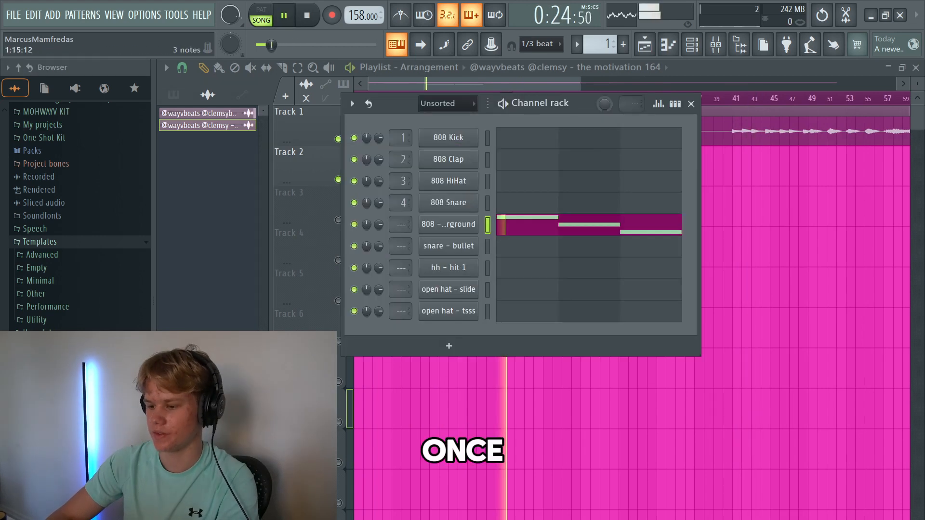
click(531, 224)
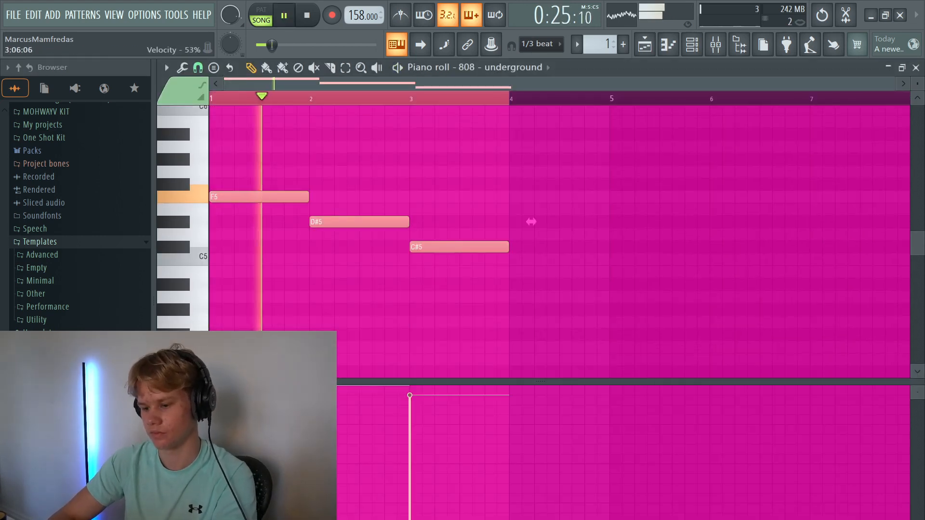
Load Fruity Soft Clipper into the first effect slot of the Master mixer track.
click(716, 44)
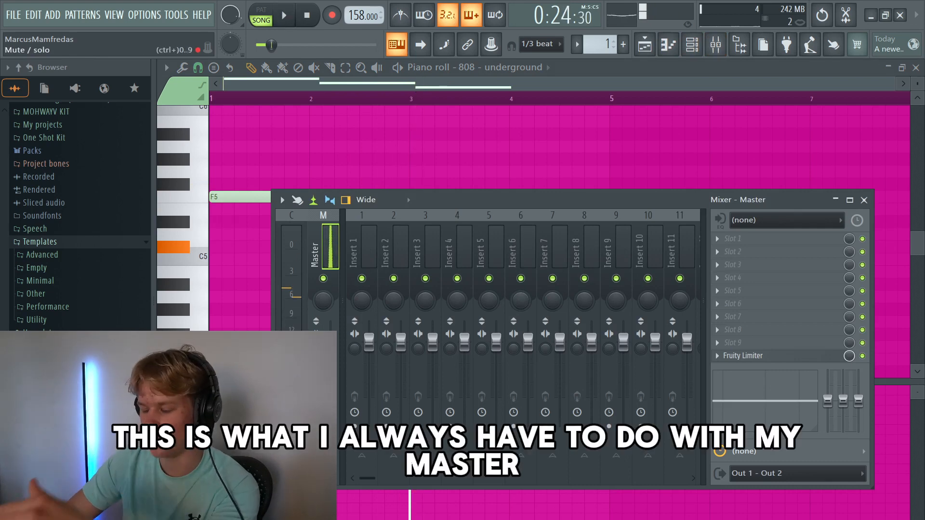
click(732, 239)
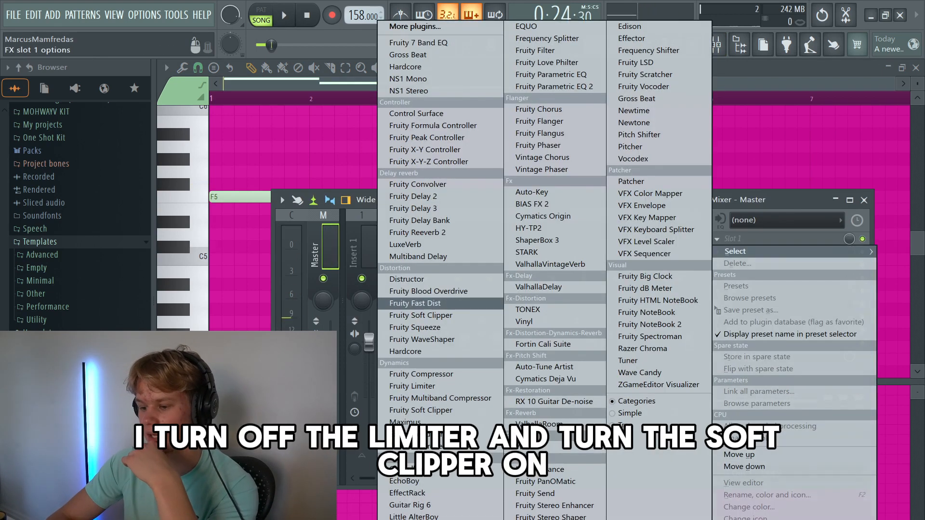
click(422, 315)
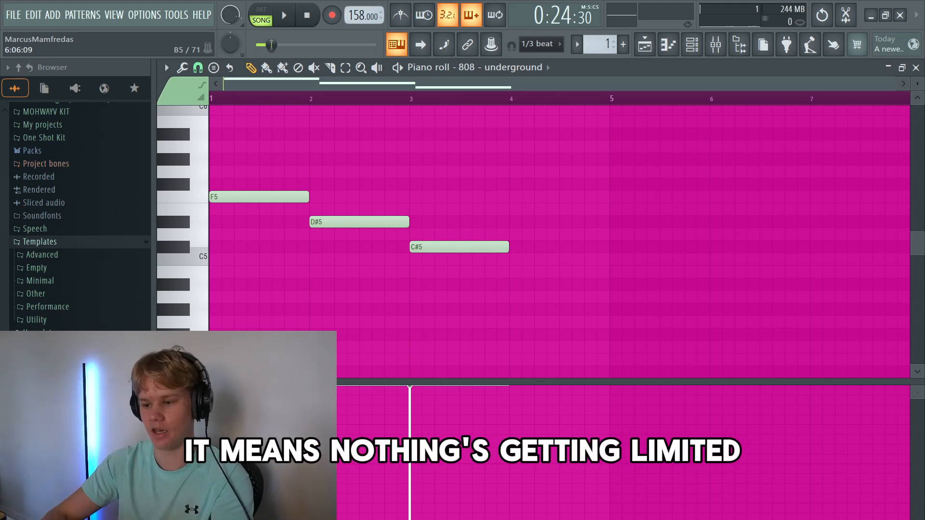
Try the 808 notes an octave lower, keeping only the first at F4 and returning the others to D#5 and C#5.
key(ctrl+Down)
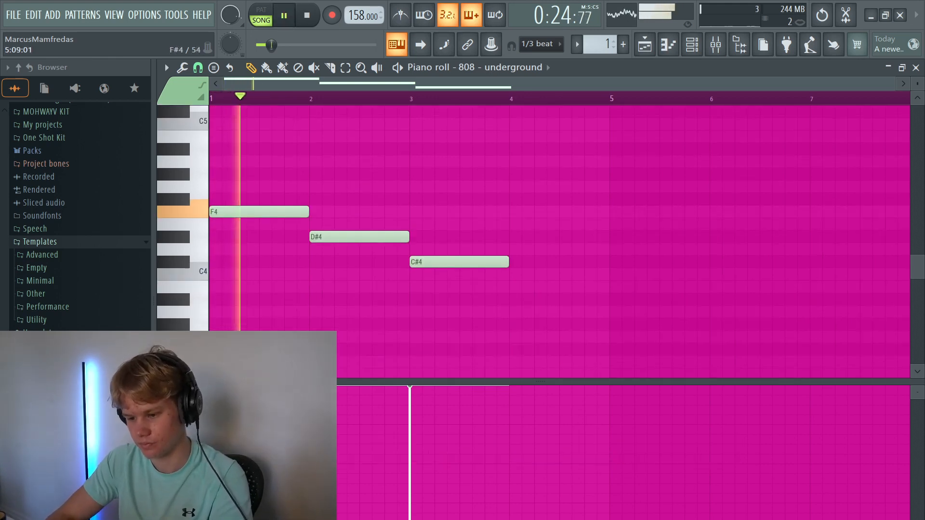
key(ctrl+Up)
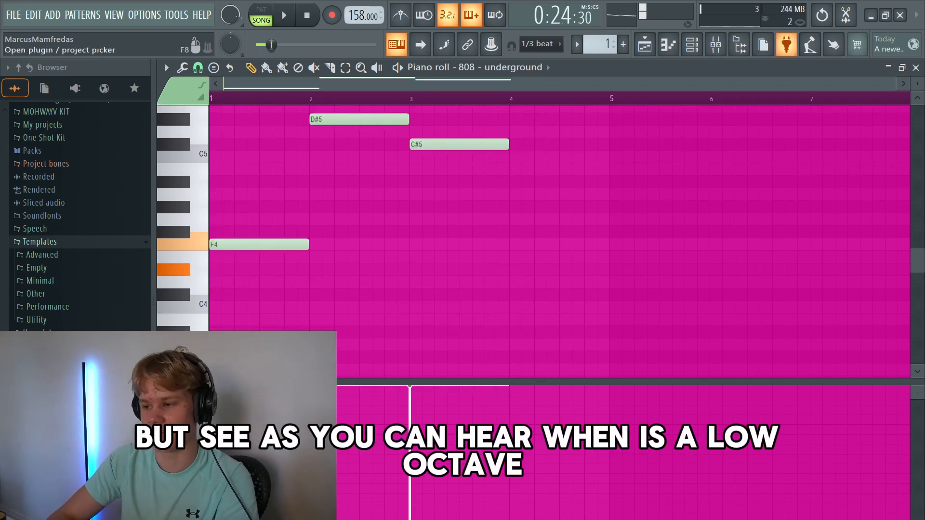
Reshape the 808 - underground volume envelope by raising the hold and lowering the decay, sustain and release.
click(692, 45)
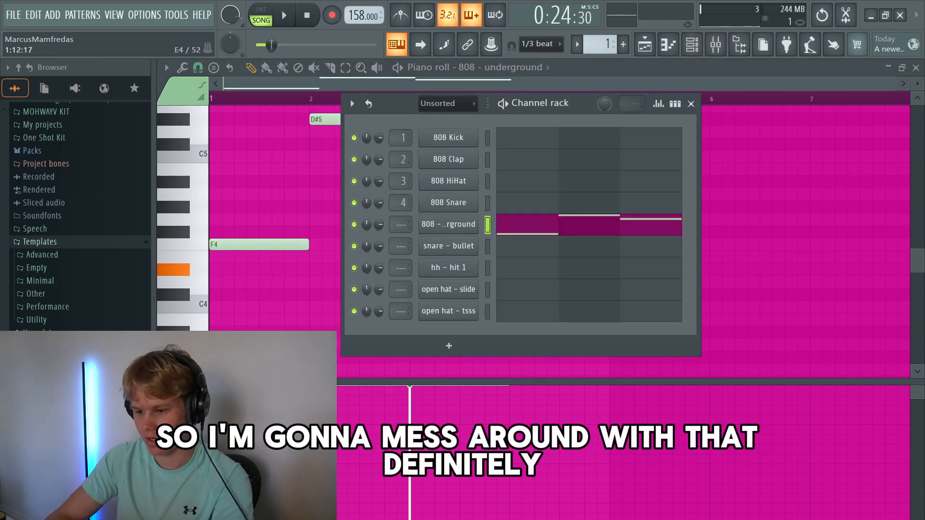
click(448, 224)
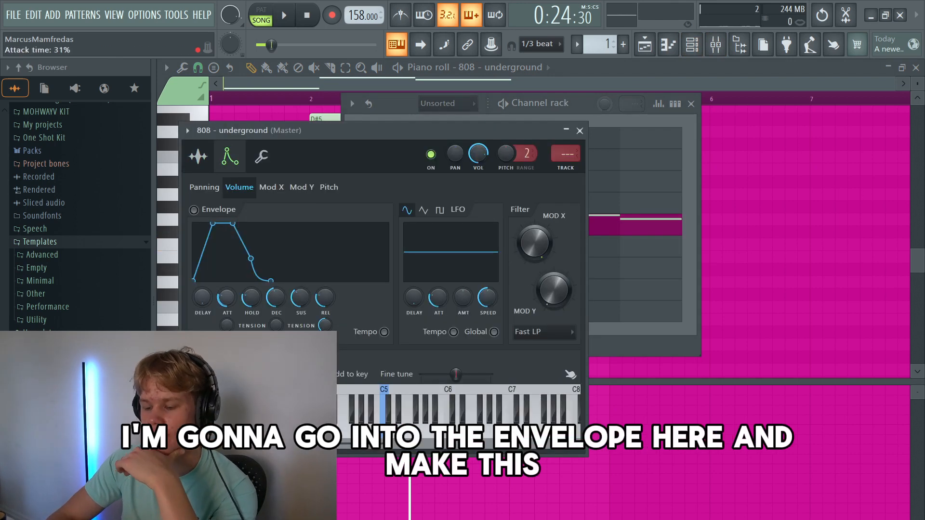
drag(252, 297, 252, 251)
drag(276, 297, 276, 342)
drag(300, 298, 301, 337)
drag(325, 297, 325, 337)
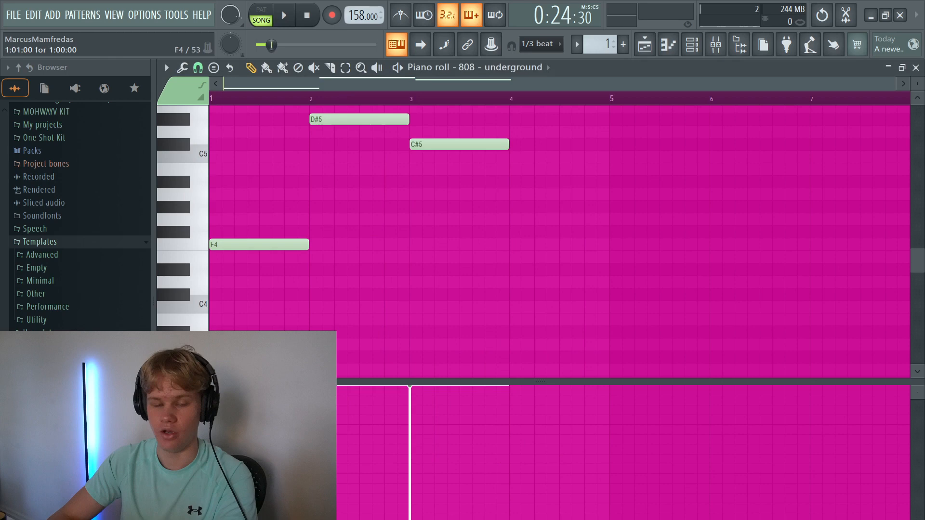
Try shortening the F4 808 note to one beat-fraction (0:01:00) and 0:04:00 to audition where it cuts off.
scroll(318, 244, up, 4)
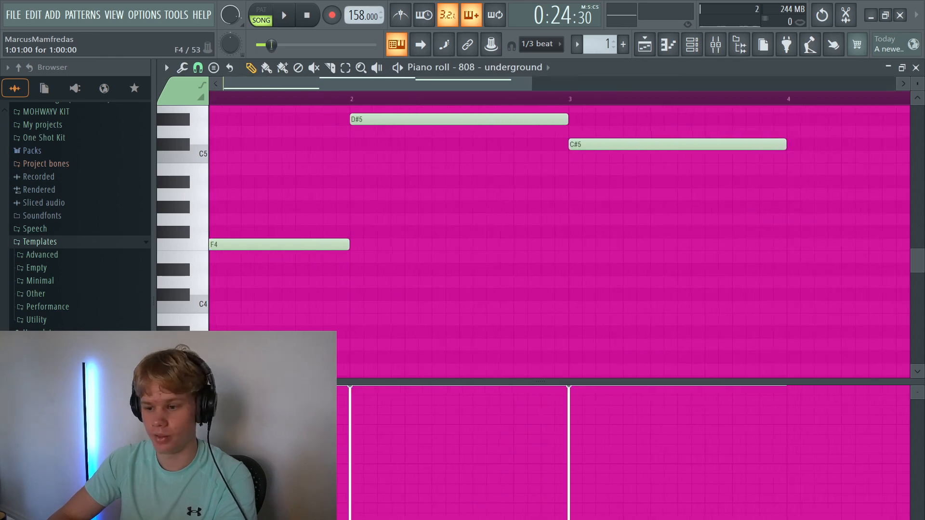
drag(424, 245, 221, 254)
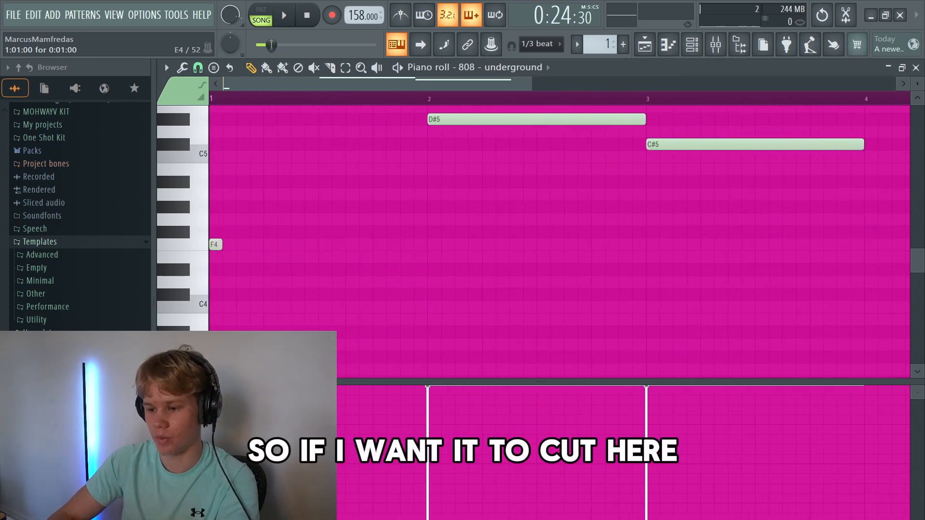
key(space)
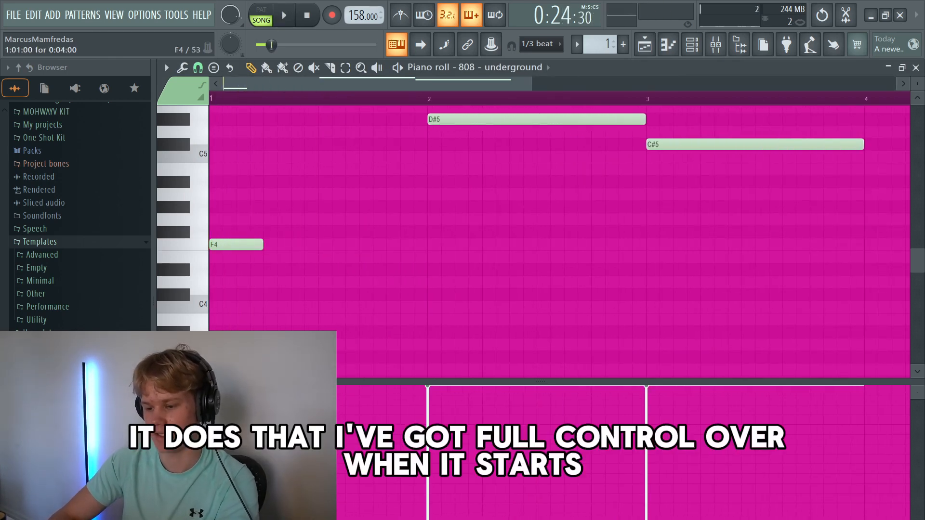
scroll(559, 240, down, 3)
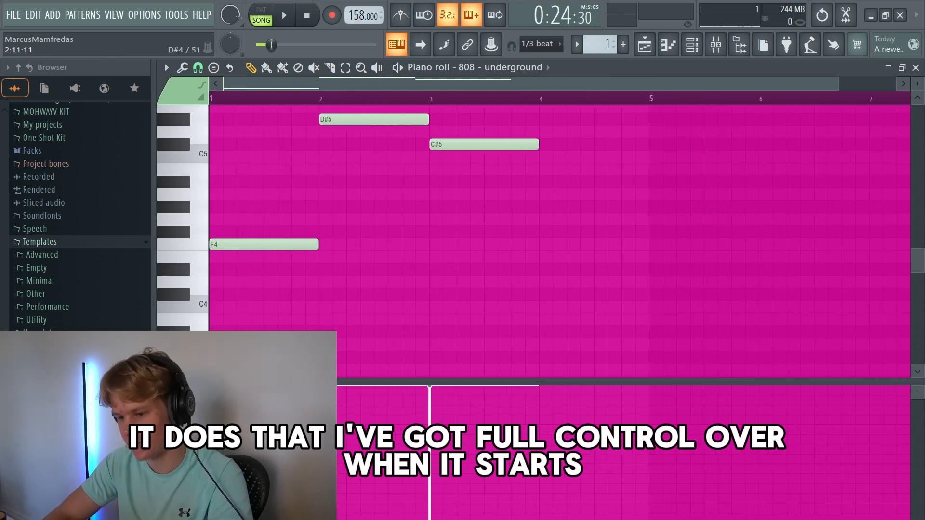
Raise the first 808 note an octave to F5 and play the pattern.
scroll(559, 241, up, 4)
scroll(558, 240, down, 2)
key(space)
scroll(559, 241, up, 3)
scroll(559, 241, down, 5)
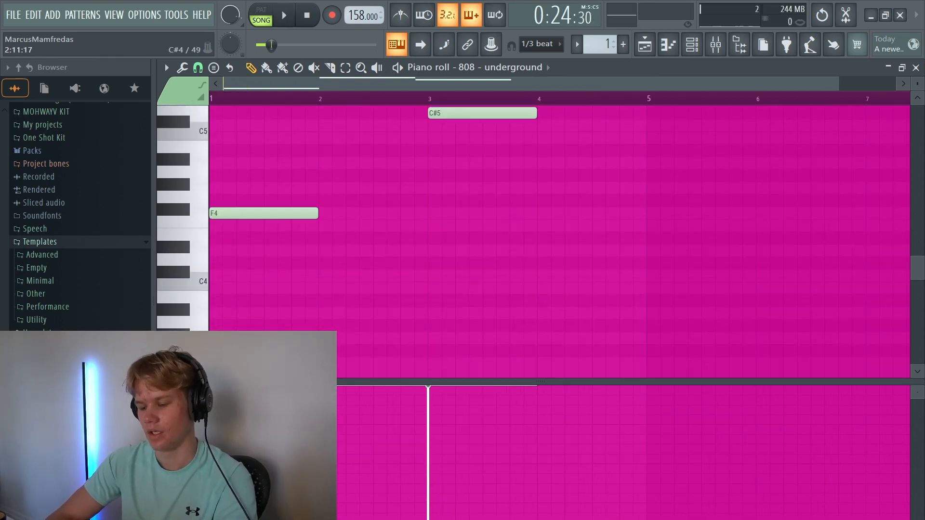
key(ctrl+Up)
scroll(558, 240, up, 2)
scroll(559, 241, up, 4)
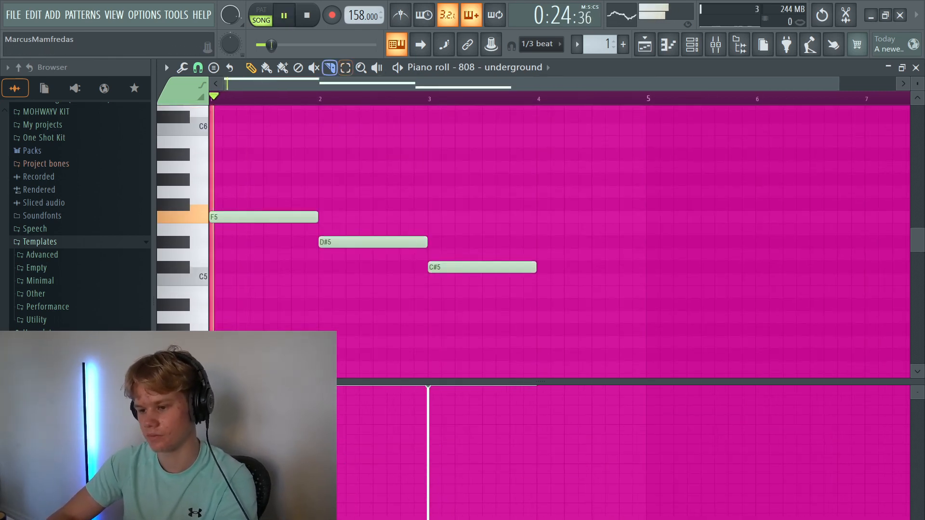
Slice the F5 808 note a little over a third into bar 1, lower its second part an octave, and play it.
key(space)
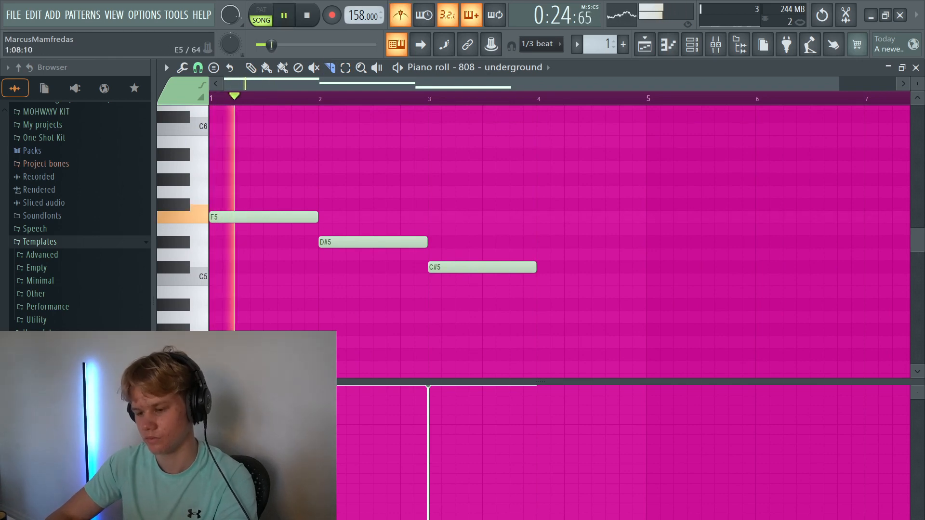
key(ctrl+Down)
key(space)
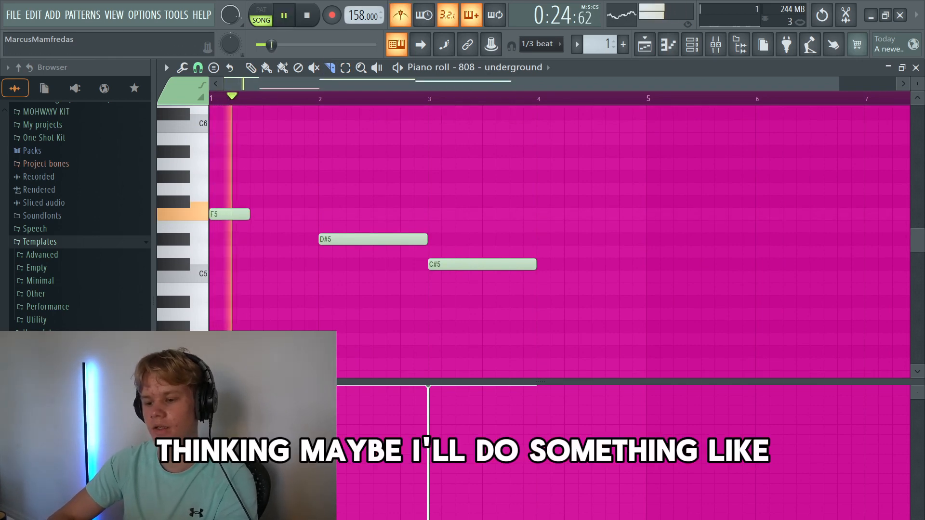
Delay the first D#5 note of the 808 by a quarter bar and play the pattern.
scroll(559, 241, down, 3)
key(p)
key(space)
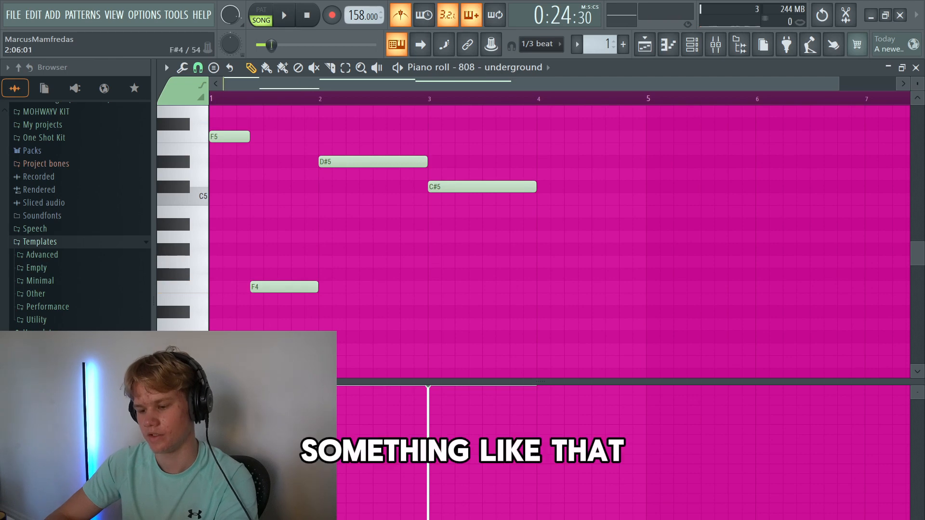
key(space)
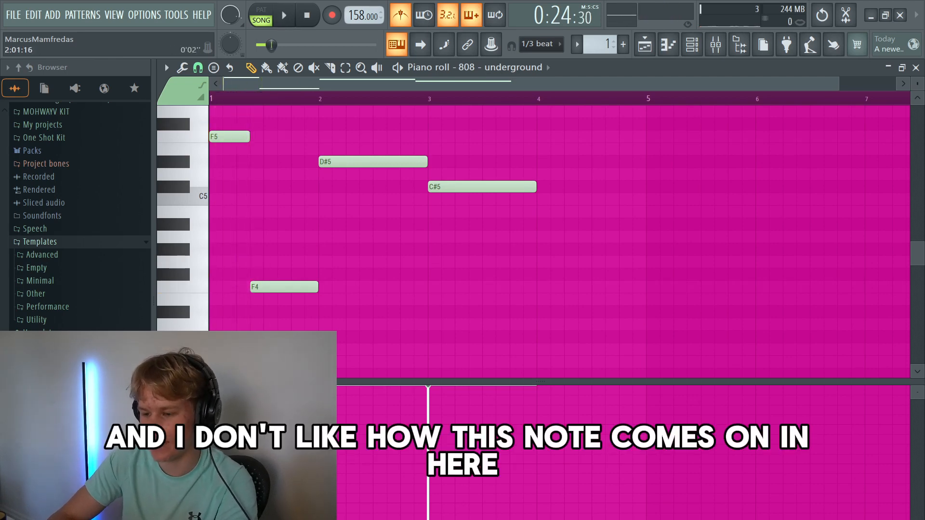
drag(372, 162, 414, 161)
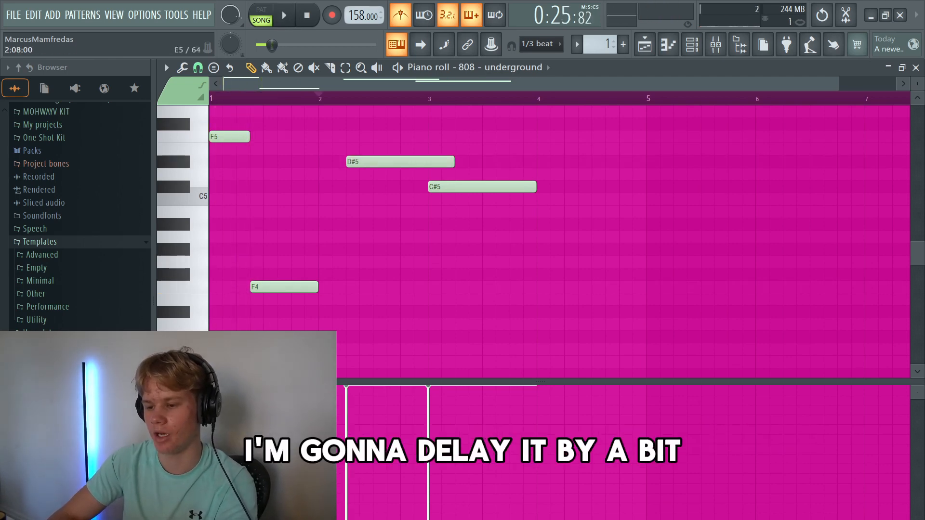
key(space)
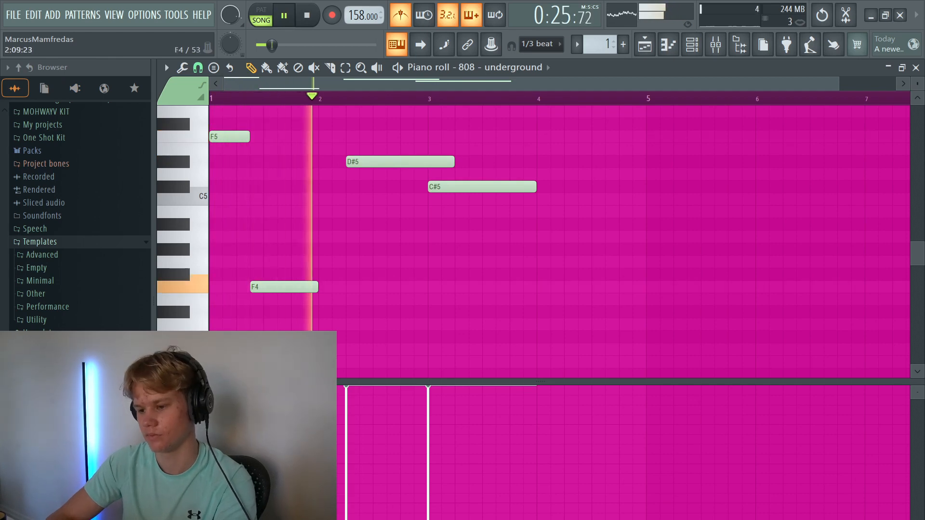
scroll(398, 236, down, 1)
key(space)
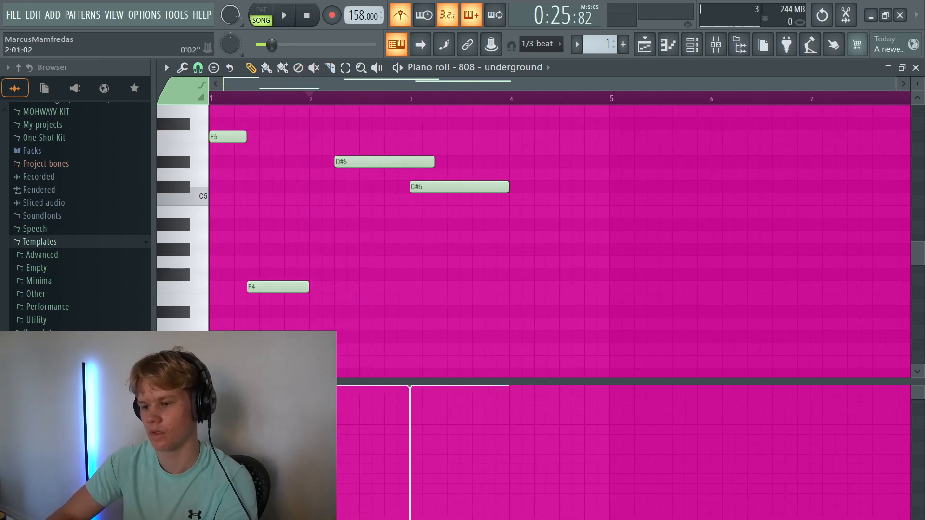
Slice the D#5 note into two equal hits, trim the part past the start of bar 3, and play the pattern.
key(space)
key(c)
key(space)
key(space)
drag(373, 156, 410, 168)
key(space)
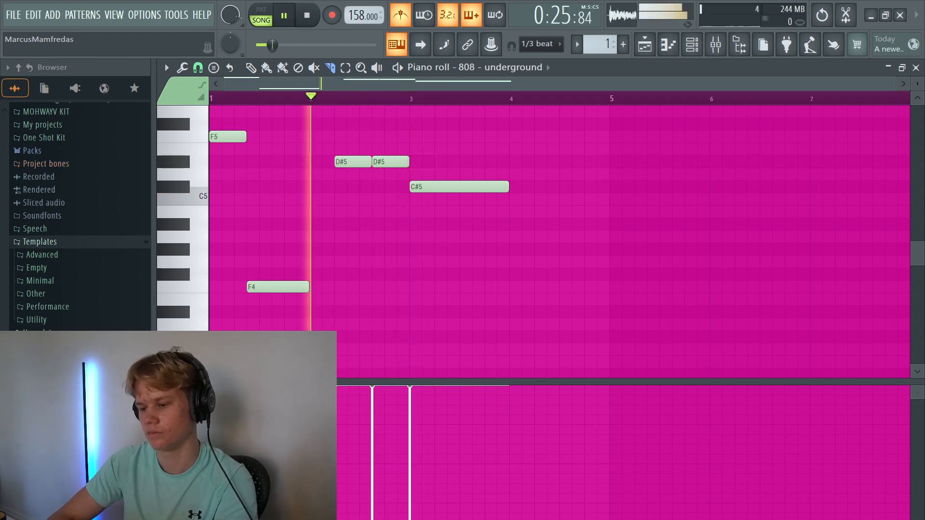
key(p)
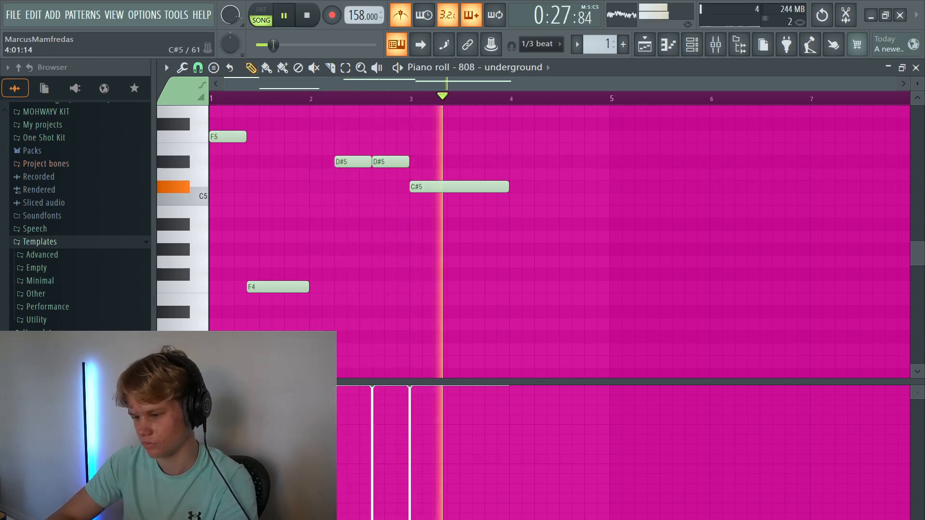
Add two C#5 notes in bar 4, shorten all 808 notes, and shift the new pair slightly later while playing.
click(524, 187)
key(shift+d)
click(563, 187)
key(shift+d)
key(space)
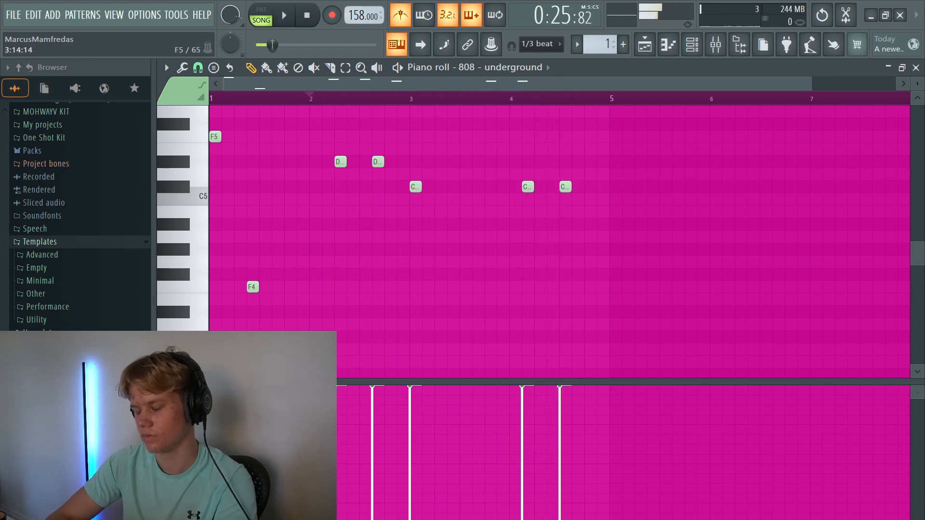
key(space)
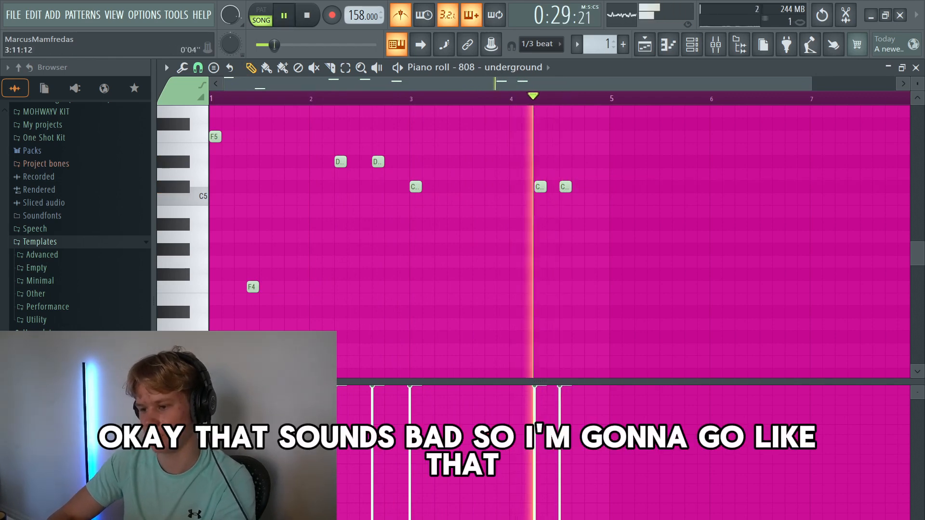
key(space)
key(space)
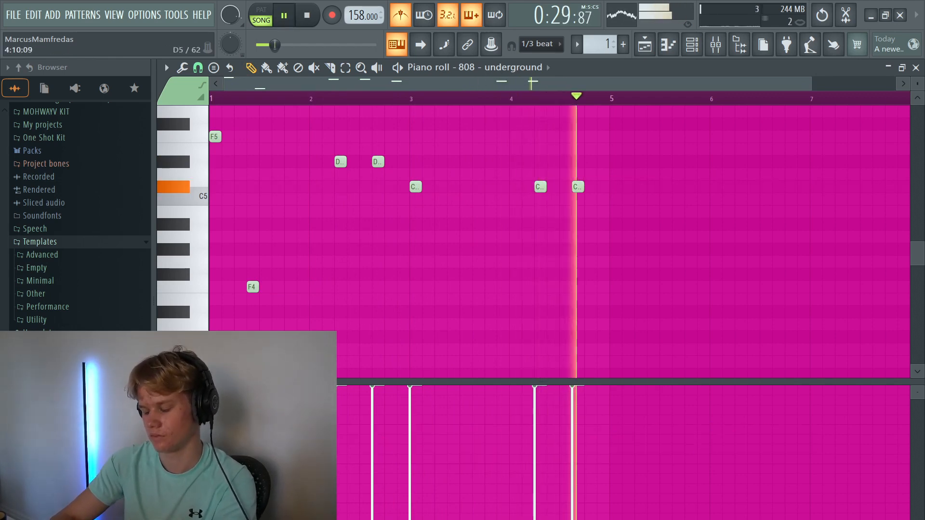
Extend every 808 note to meet the next one, raise the last note to D#5, and play the result.
key(ctrl+l)
key(space)
key(space)
key(space)
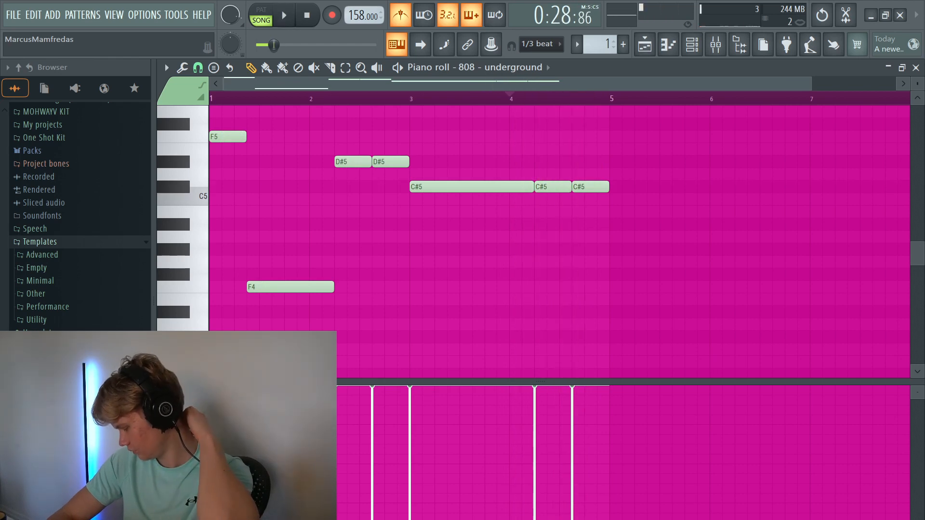
key(space)
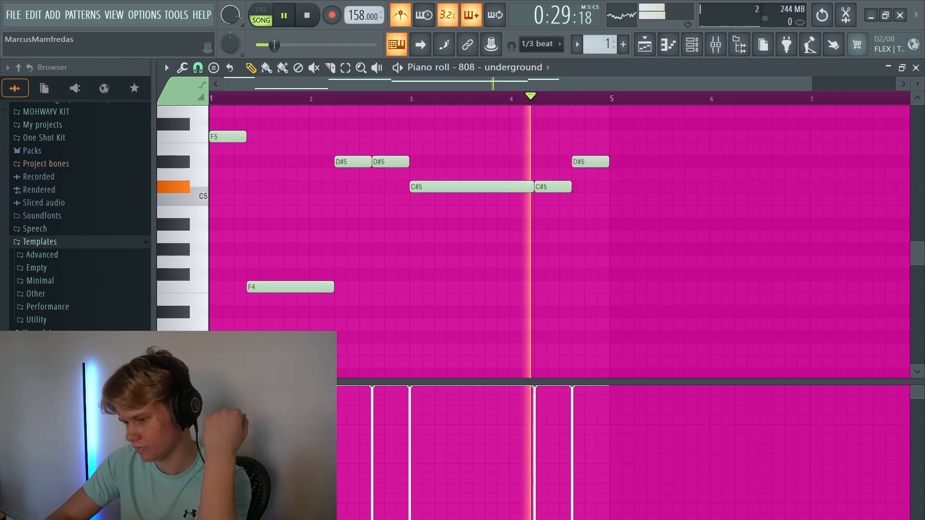
key(space)
Listen to the addiction 158 sample in the playlist around bars 43 to 44 to check its melody notes.
key(F5)
scroll(627, 166, down, 1)
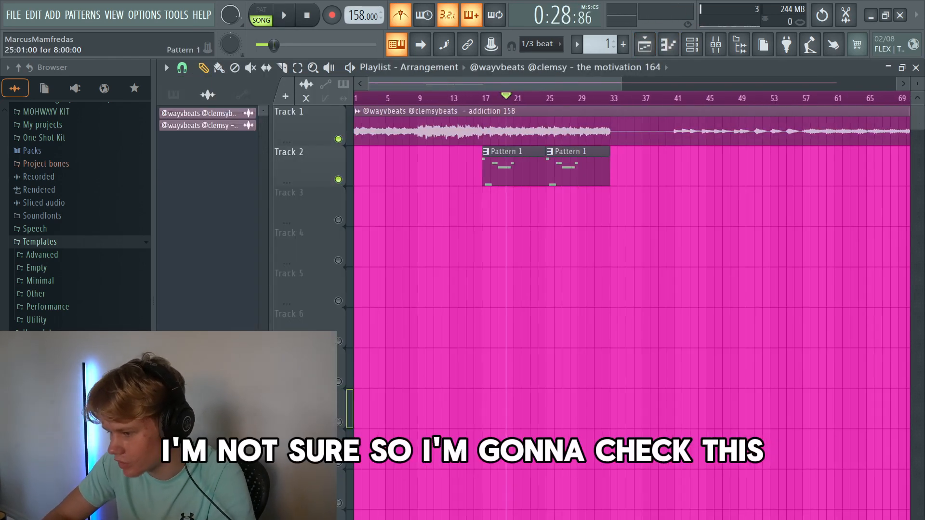
scroll(687, 137, up, 8)
click(687, 98)
key(space)
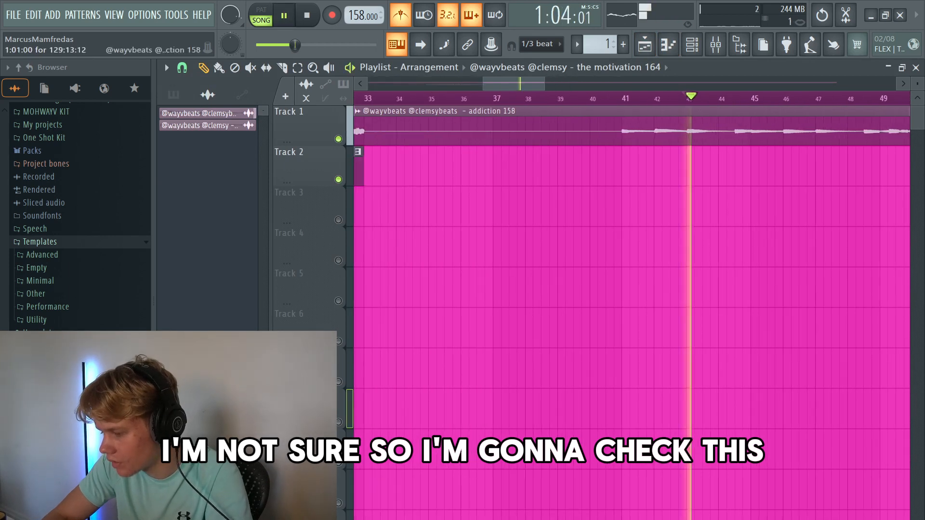
scroll(752, 132, up, 1)
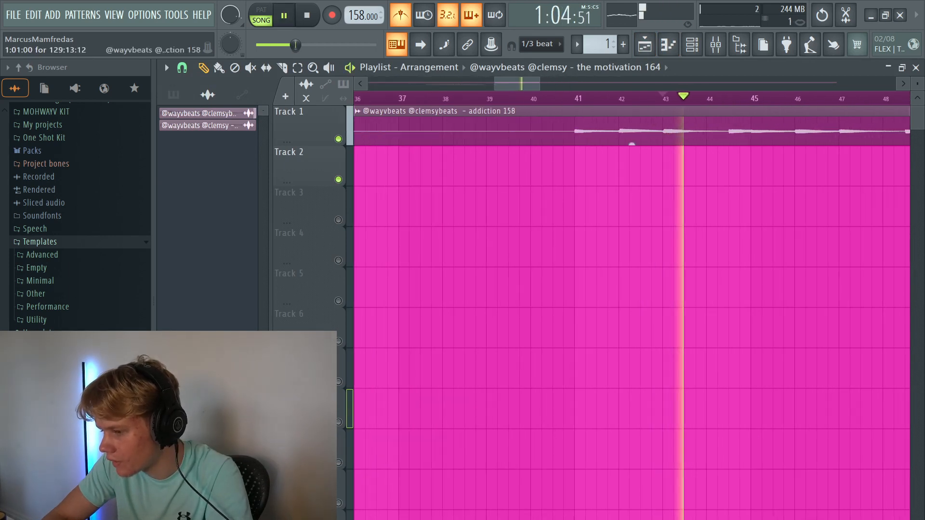
key(space)
click(728, 98)
key(space)
scroll(732, 132, down, 3)
key(space)
scroll(627, 289, down, 4)
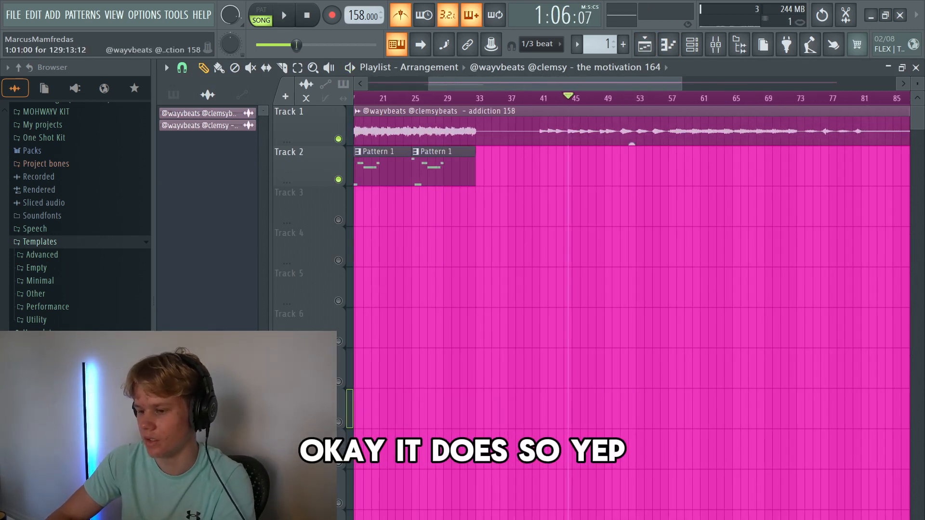
Play the drop in the playlist, then slice the long C#5 note of 808 - underground an eighth into bar 4.
key(space)
click(691, 45)
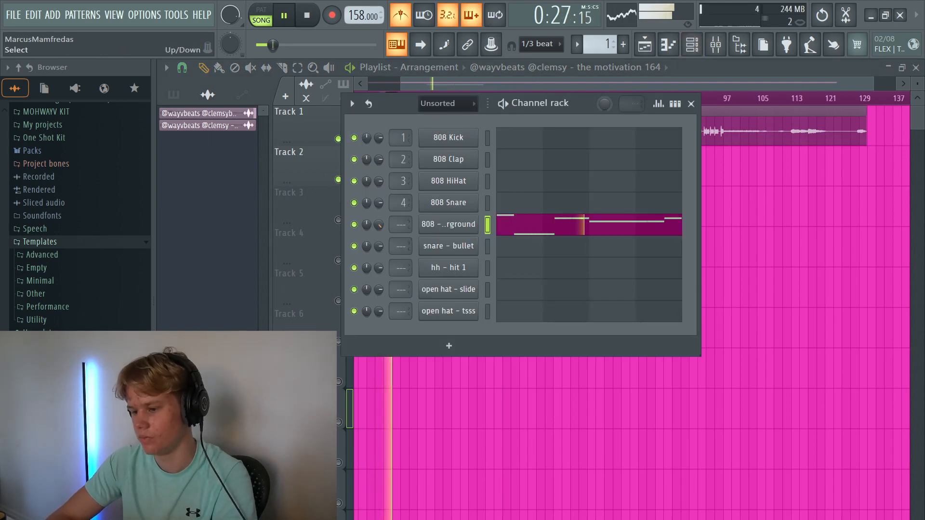
key(F6)
scroll(462, 289, down, 1)
scroll(462, 207, up, 3)
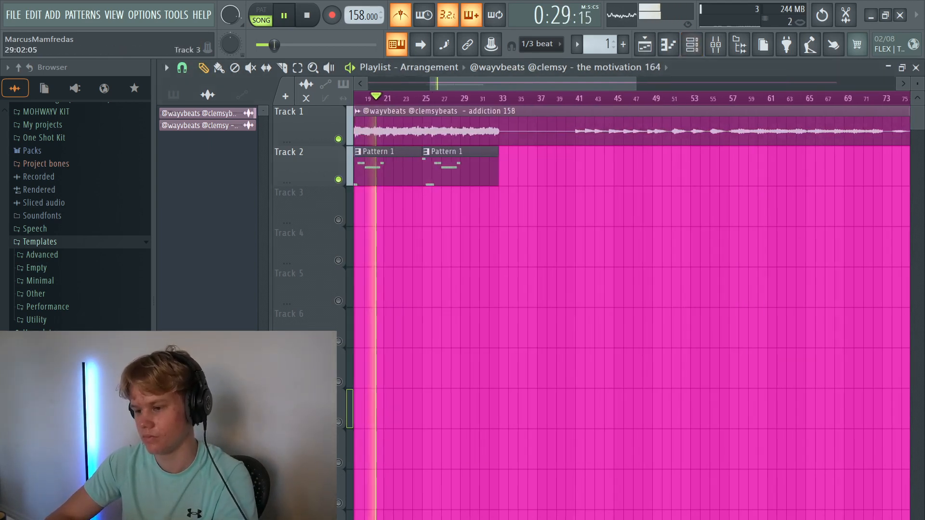
scroll(482, 192, left, 3)
key(F7)
key(space)
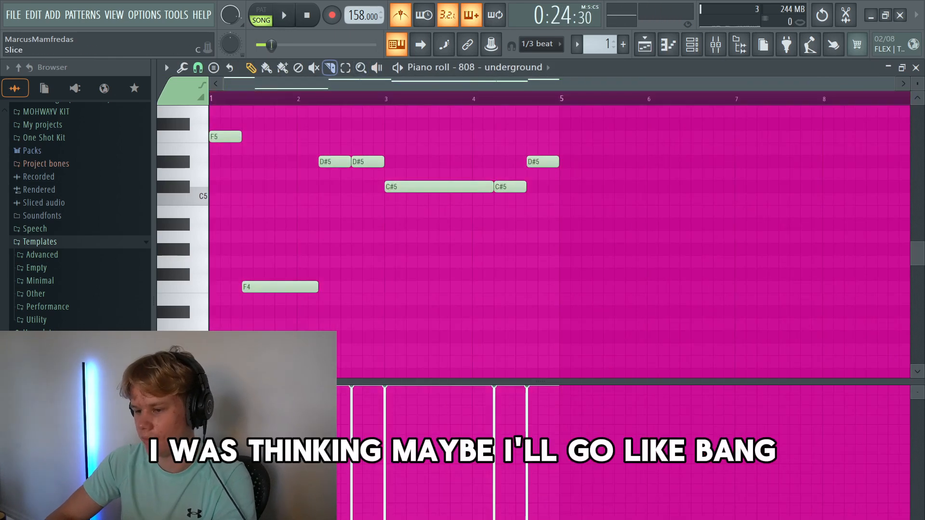
key(space)
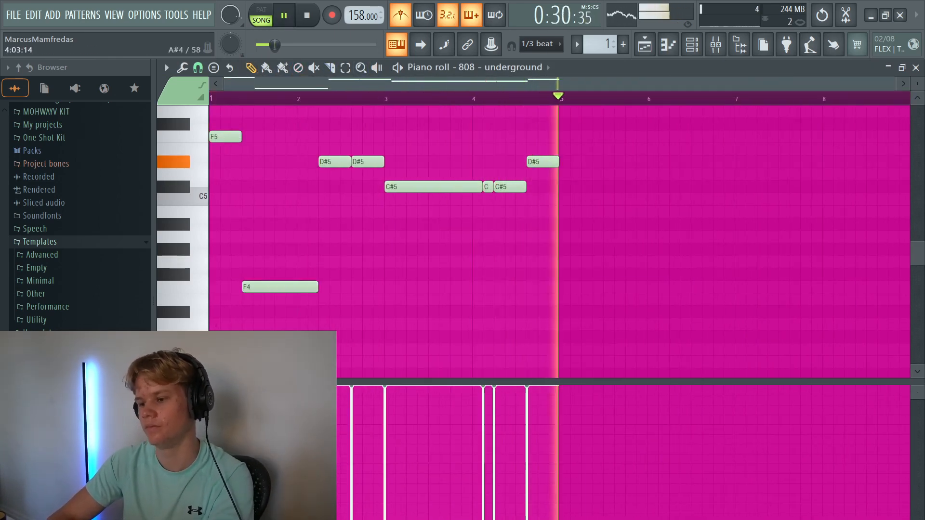
Duplicate the 808 line into bars 5 to 8 and change its opening notes to F4 followed by F5.
key(ctrl+b)
key(space)
drag(576, 136, 627, 124)
key(space)
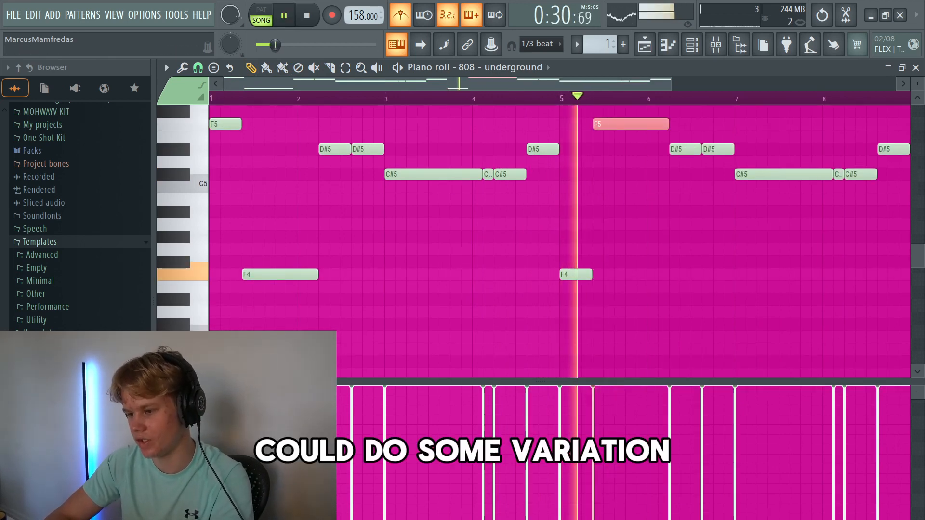
Delete the short C#5 note at the start of bar 8 during playback.
scroll(559, 241, down, 2)
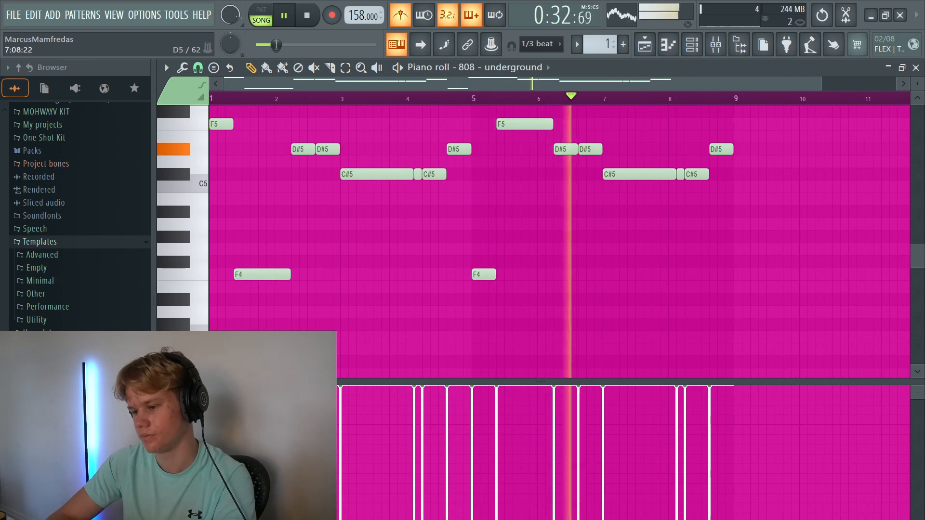
scroll(674, 241, up, 2)
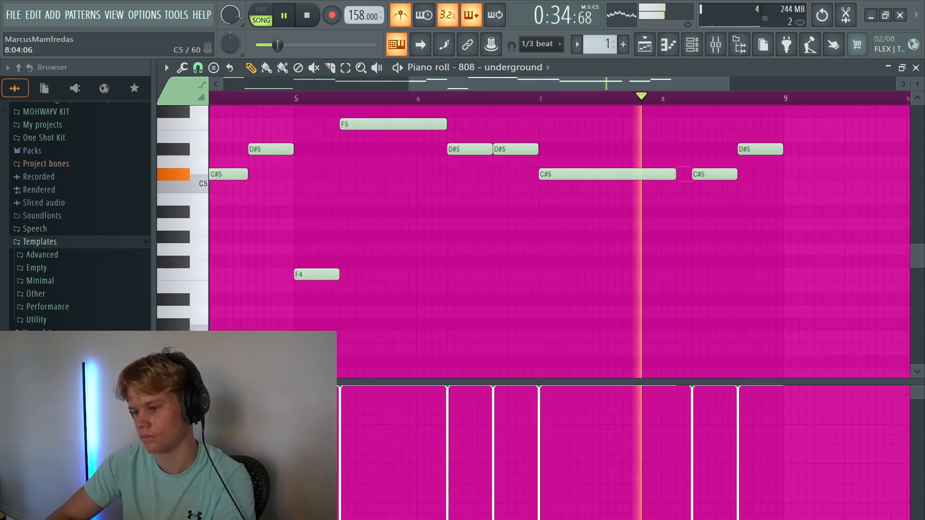
scroll(558, 241, down, 3)
key(space)
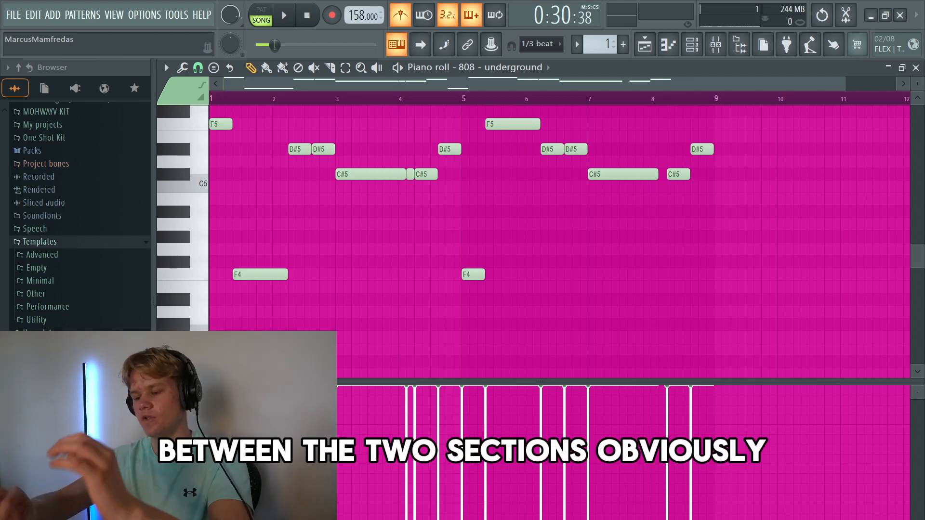
drag(471, 131, 723, 330)
scroll(559, 231, up, 3)
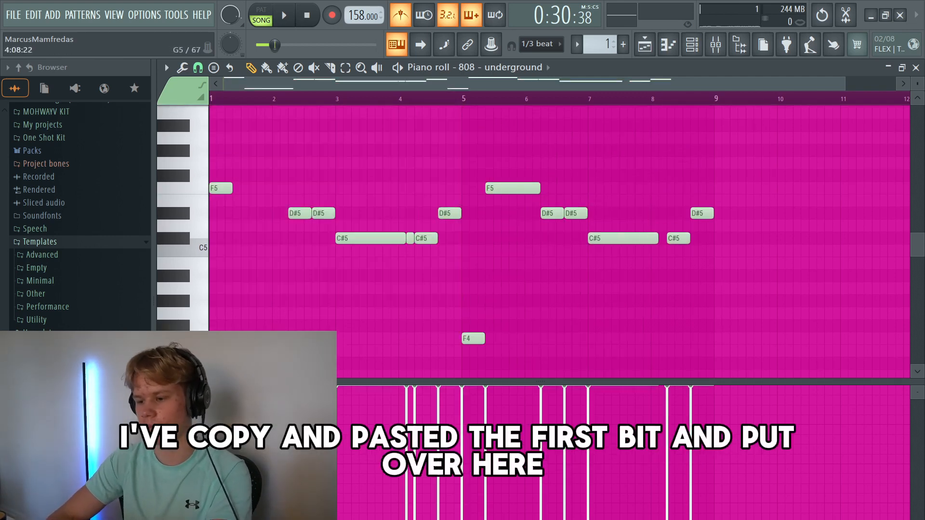
scroll(586, 200, down, 5)
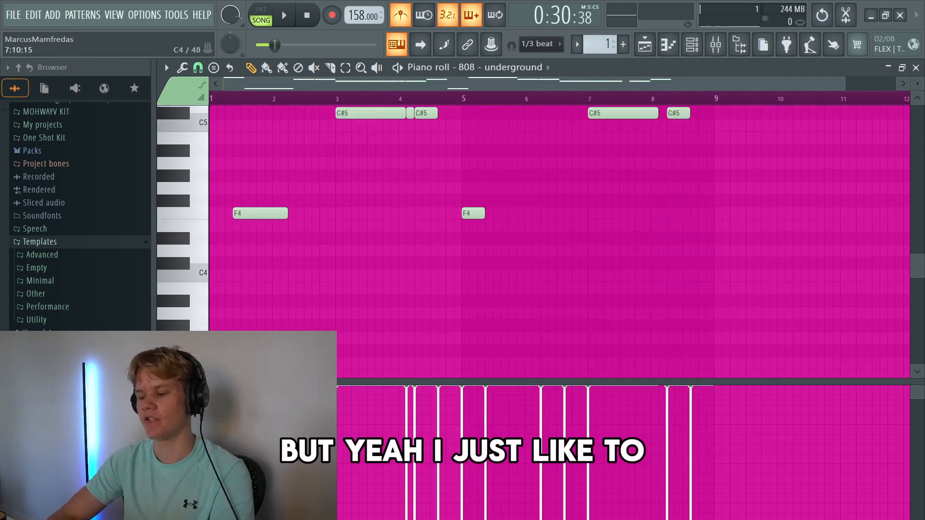
scroll(586, 201, up, 5)
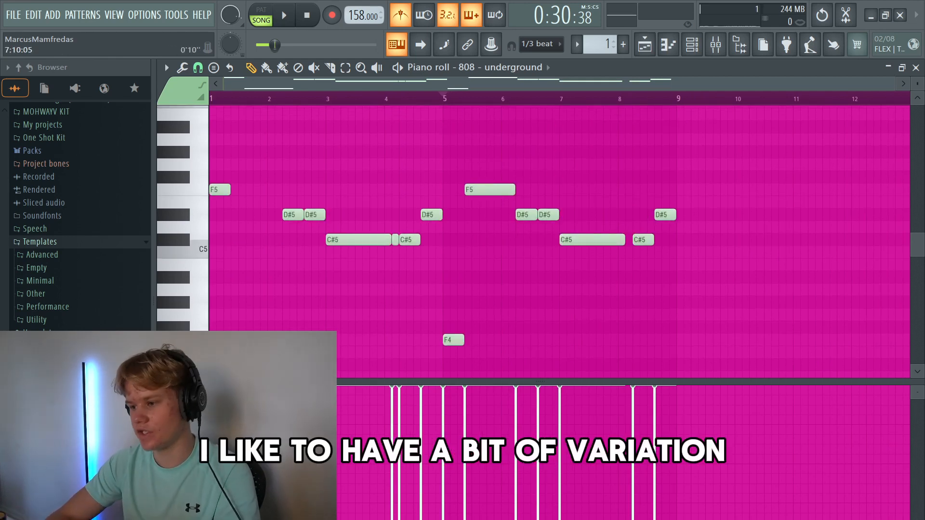
Place one-step C5 hits for snare - bullet halfway through bar 1, at 1:15:00, and halfway through bar 2.
click(692, 45)
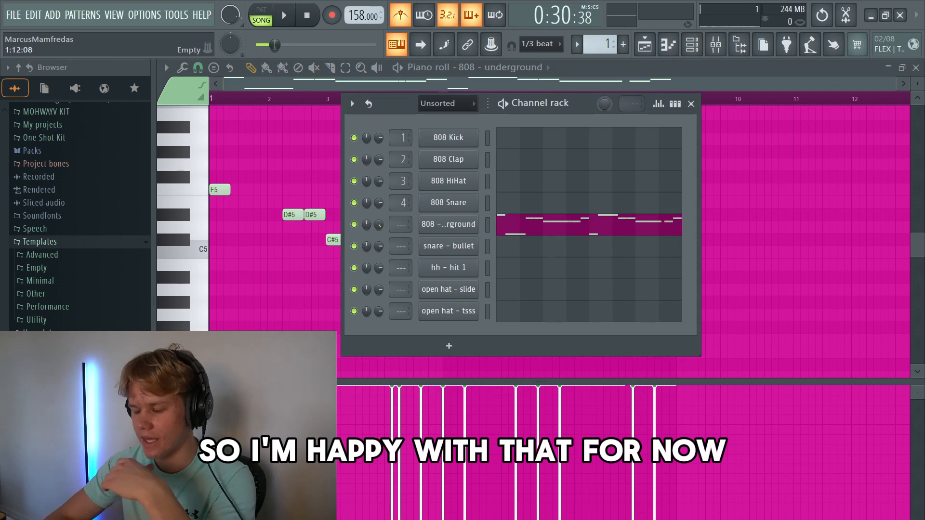
click(587, 246)
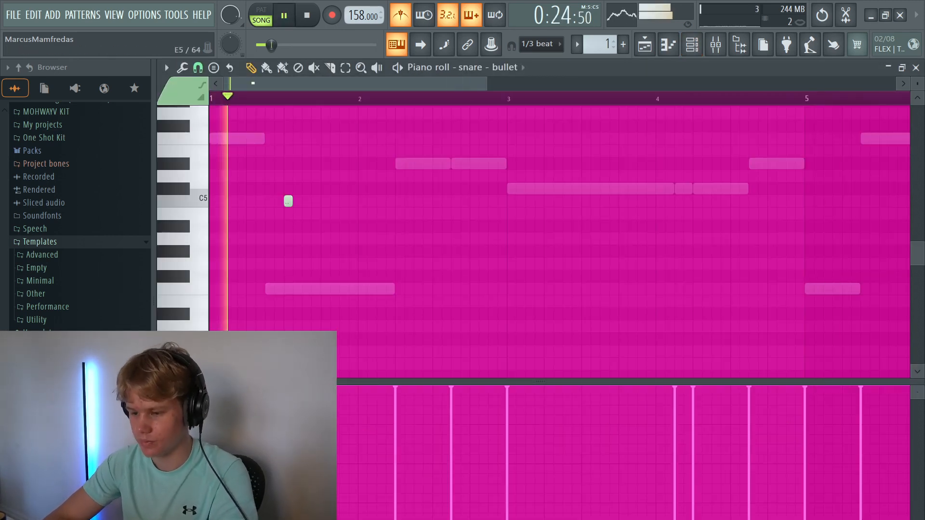
click(344, 201)
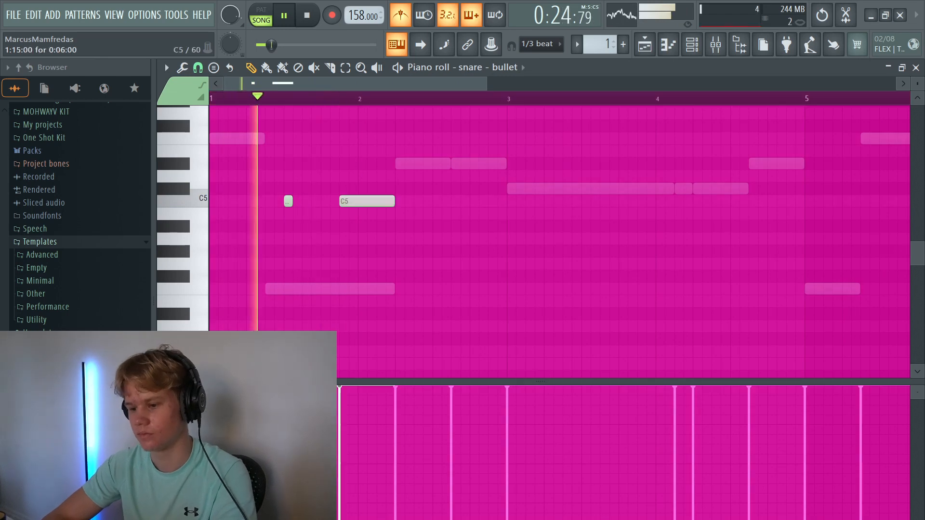
drag(394, 200, 348, 201)
click(436, 201)
drag(488, 201, 442, 200)
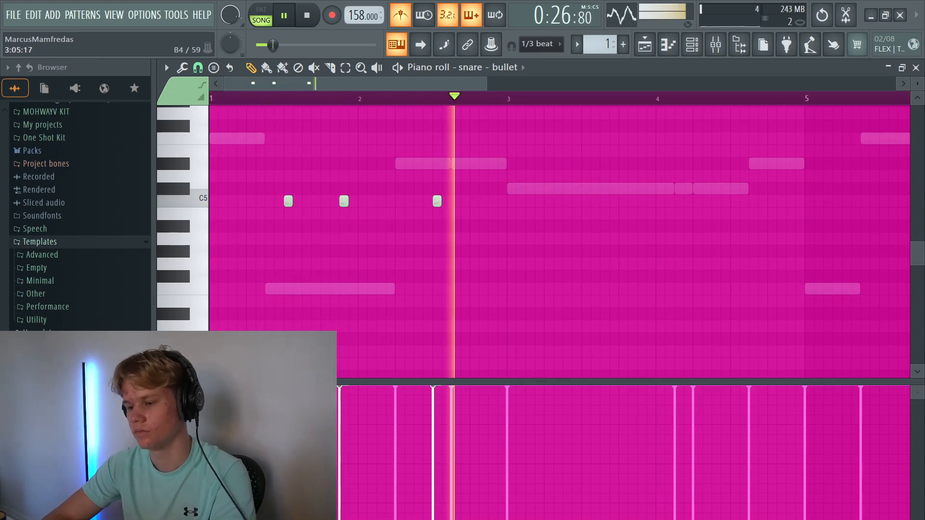
drag(344, 288, 344, 201)
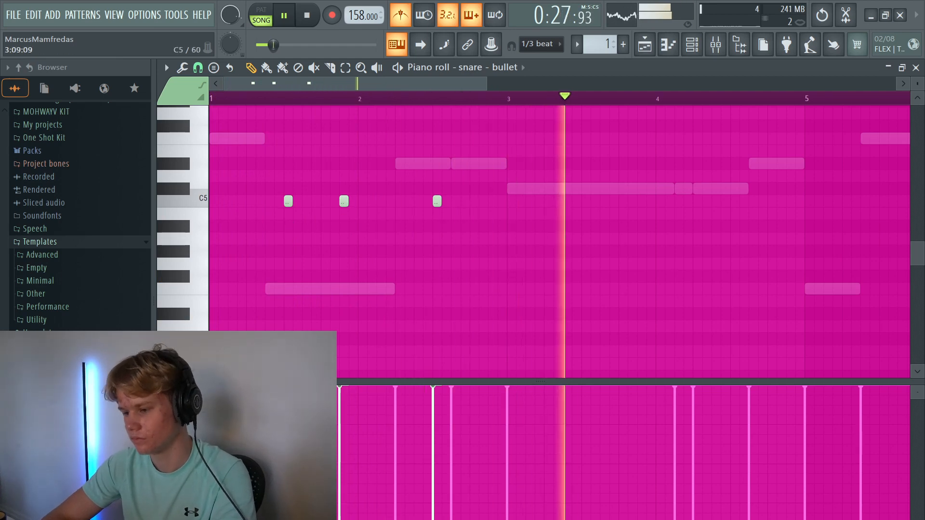
Add one-step C5 snare hits halfway through bar 3 and slightly before the middle of bar 4, and play them.
click(585, 201)
drag(636, 201, 591, 201)
click(716, 200)
key(space)
drag(767, 201, 720, 201)
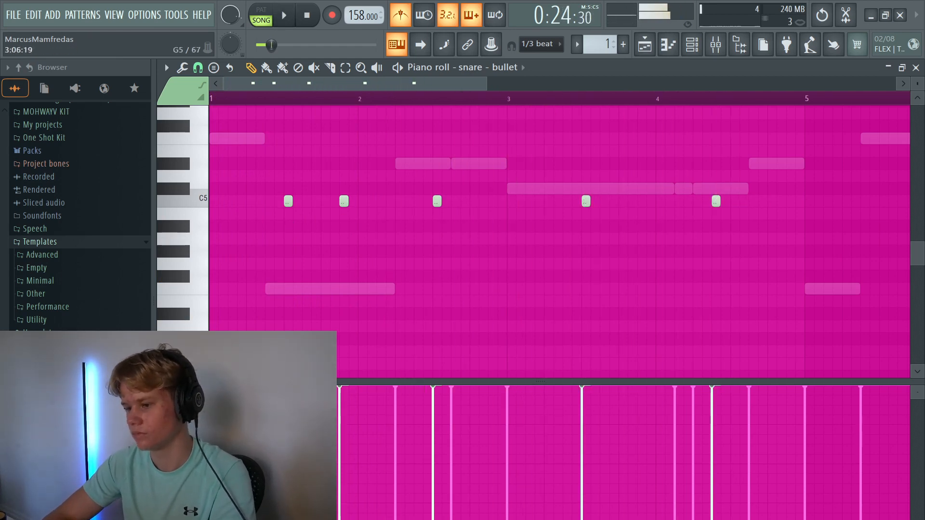
key(space)
Replace the bar 4 snare hit, trying it a quarter into the bar before settling on a one-step hit halfway through.
right_click(716, 201)
click(698, 201)
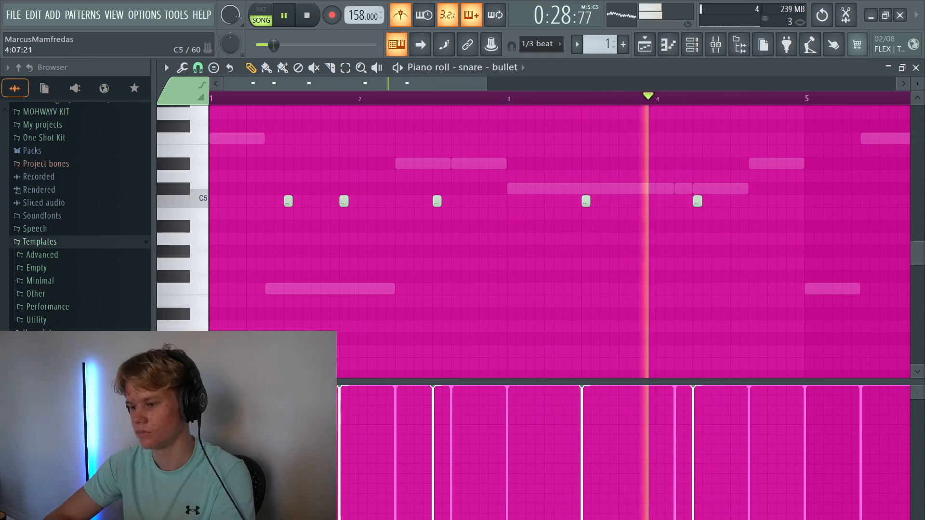
click(735, 201)
drag(785, 201, 740, 201)
right_click(697, 201)
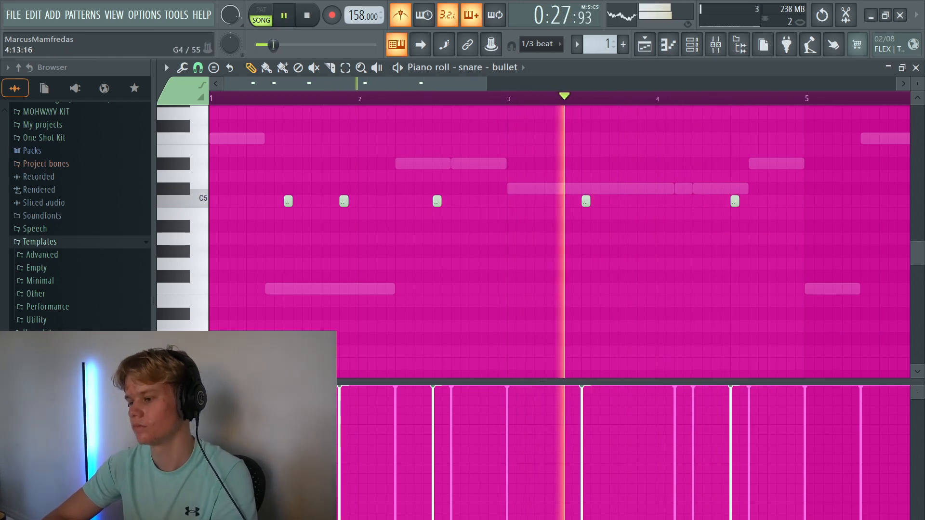
Add a C5 snare hit three quarters through bar 4 and repeat the four-bar snare pattern across bars 5 to 8.
scroll(748, 242, up, 2)
scroll(748, 242, down, 1)
click(736, 254)
scroll(737, 253, down, 1)
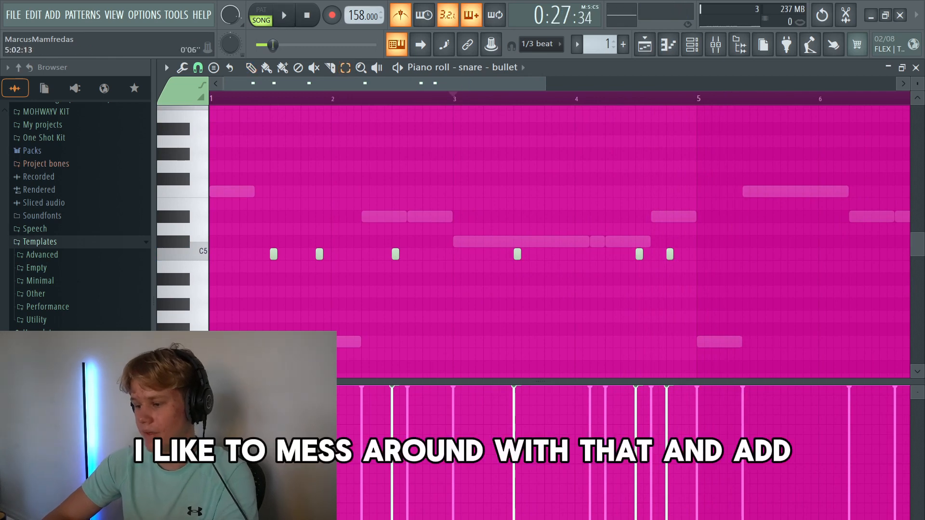
scroll(559, 226, down, 2)
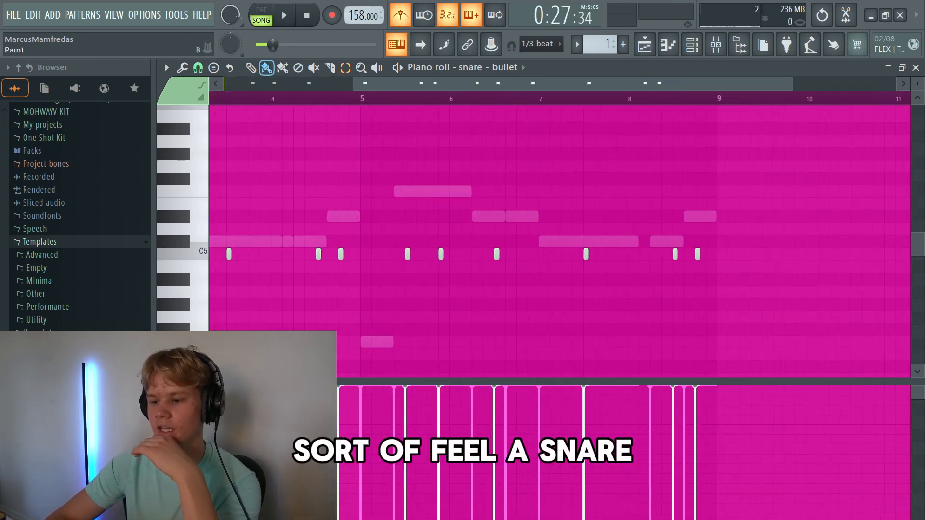
scroll(309, 304, down, 2)
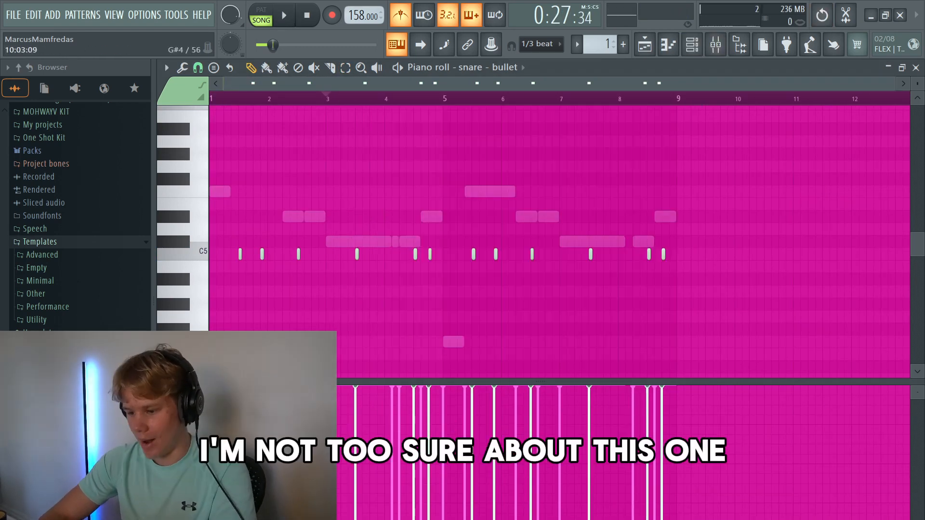
Fill the hh - hit 1 channel with a hit every two steps and set its channel volume to 94%.
click(692, 44)
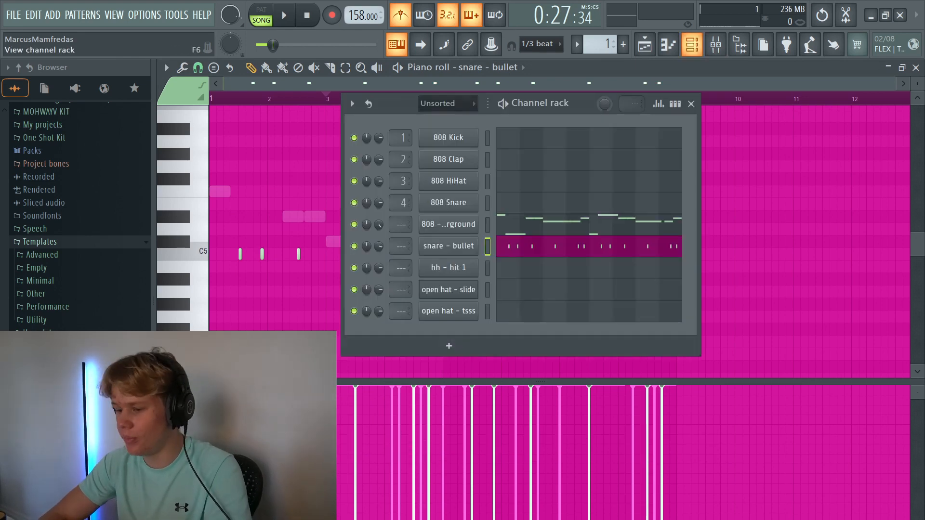
key(F6)
key(F6)
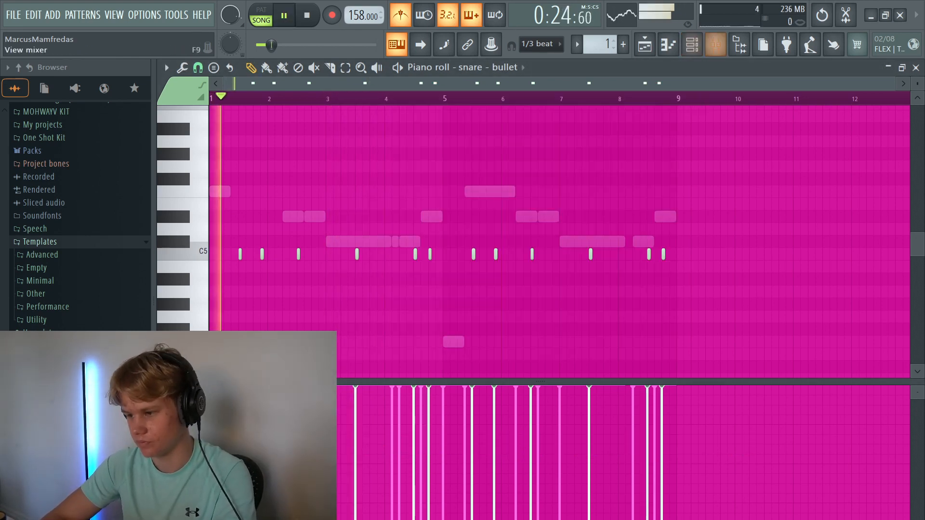
key(F6)
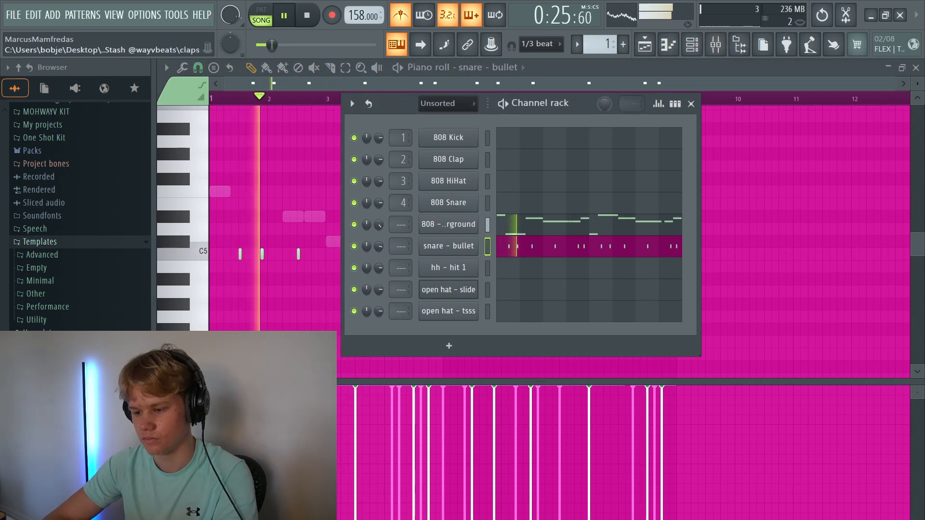
right_click(475, 266)
click(651, 305)
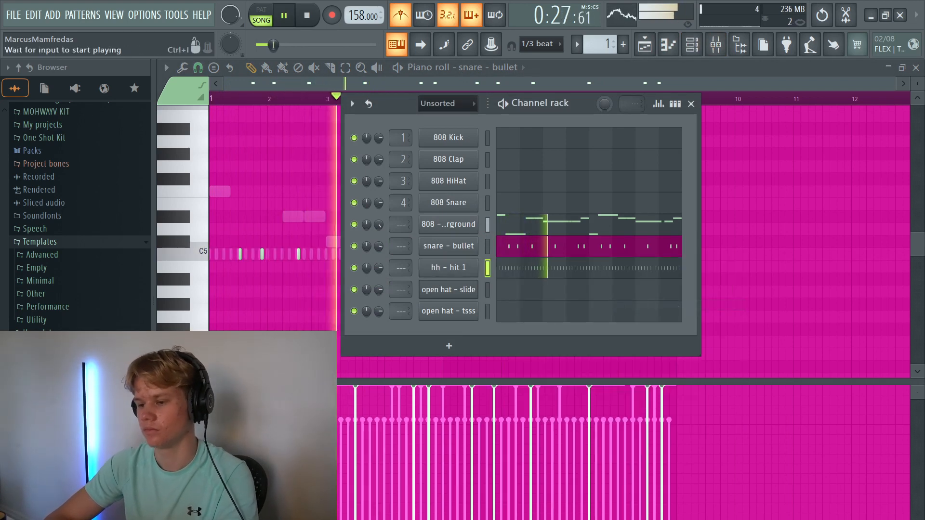
drag(379, 268, 379, 264)
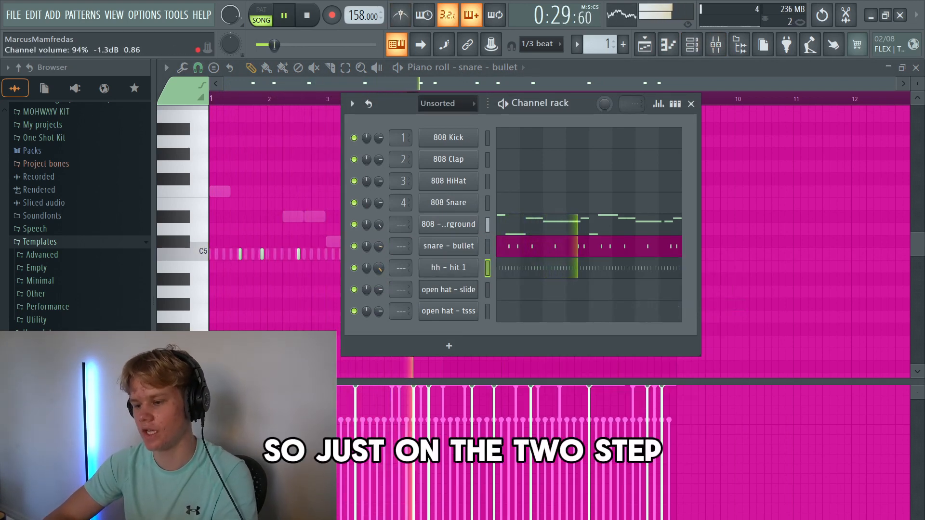
Open the hh - hit 1 notes in the piano roll and set the snap to 1/6 beat.
key(F7)
key(space)
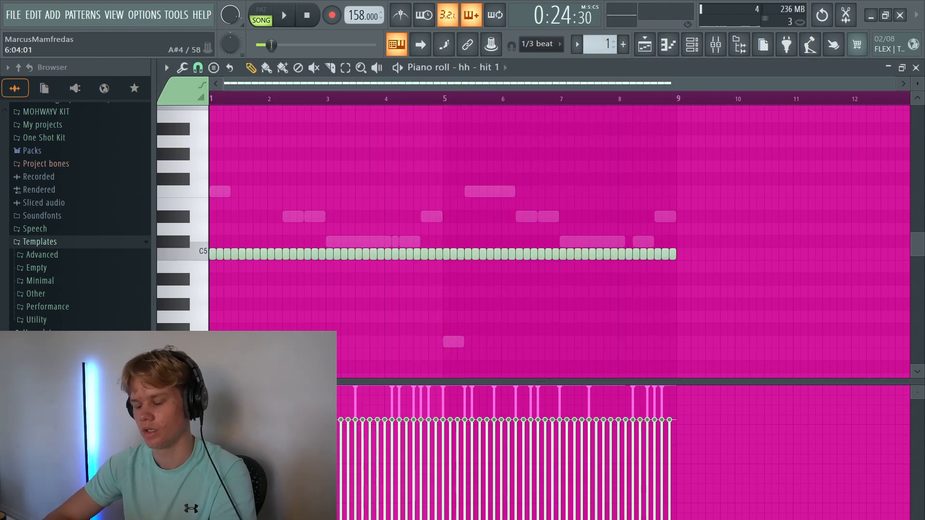
key(ctrl+a)
key(F6)
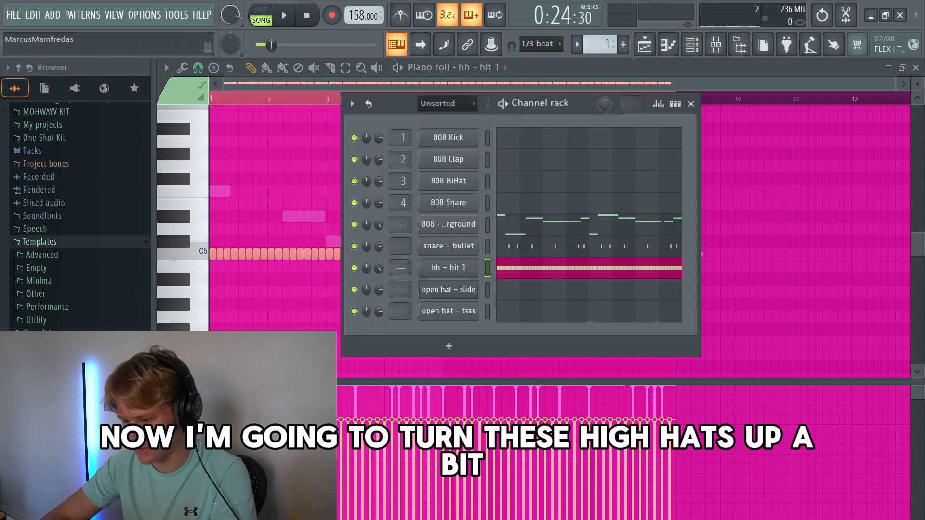
key(F6)
scroll(559, 217, up, 4)
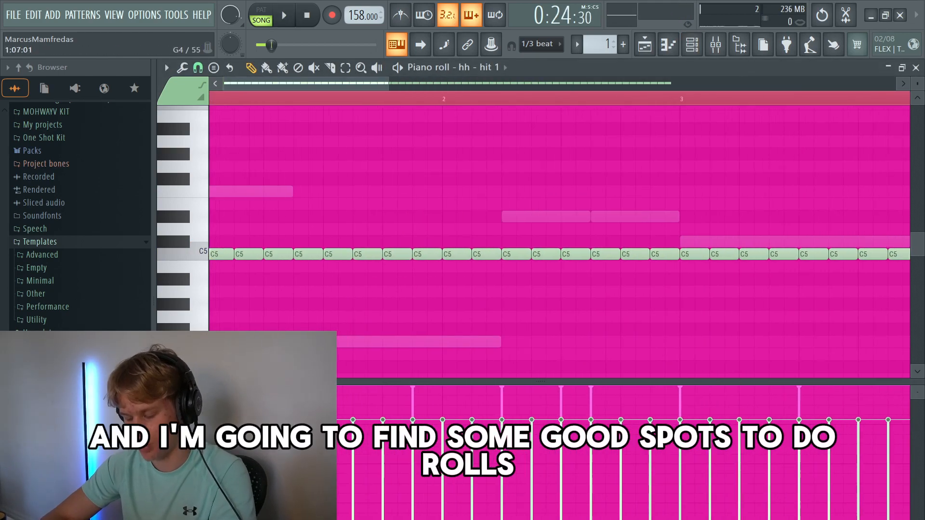
key(ctrl+d)
click(198, 68)
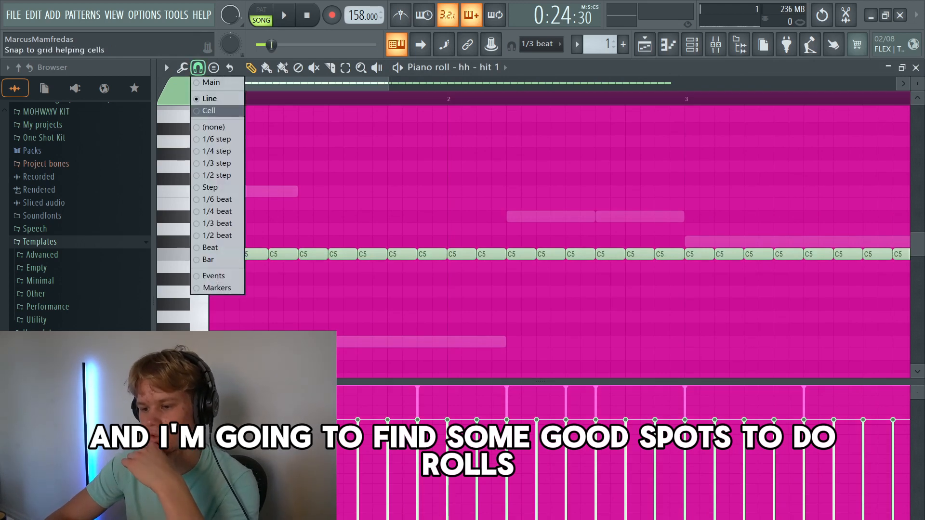
click(219, 199)
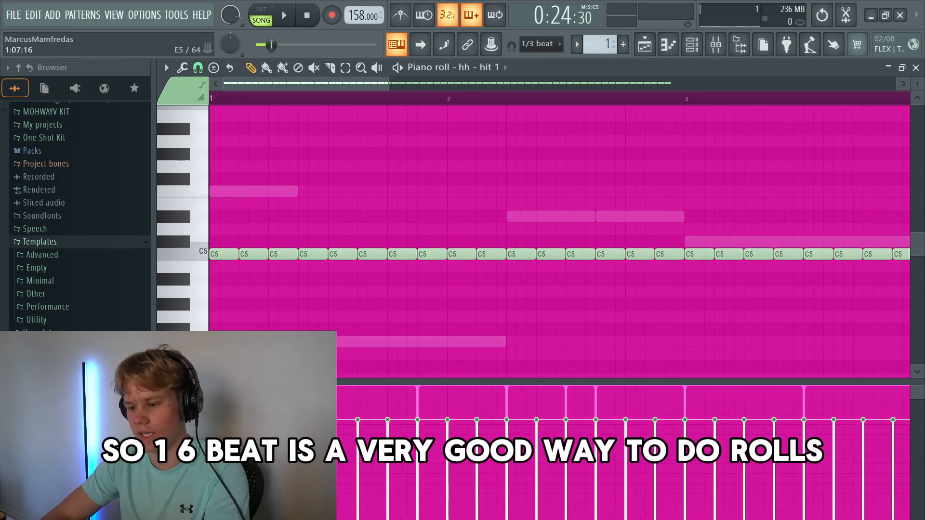
Add a 1/6-beat C5 hi-hat roll from halfway to three quarters through bar 1 and play it.
scroll(559, 241, down, 2)
scroll(558, 268, up, 2)
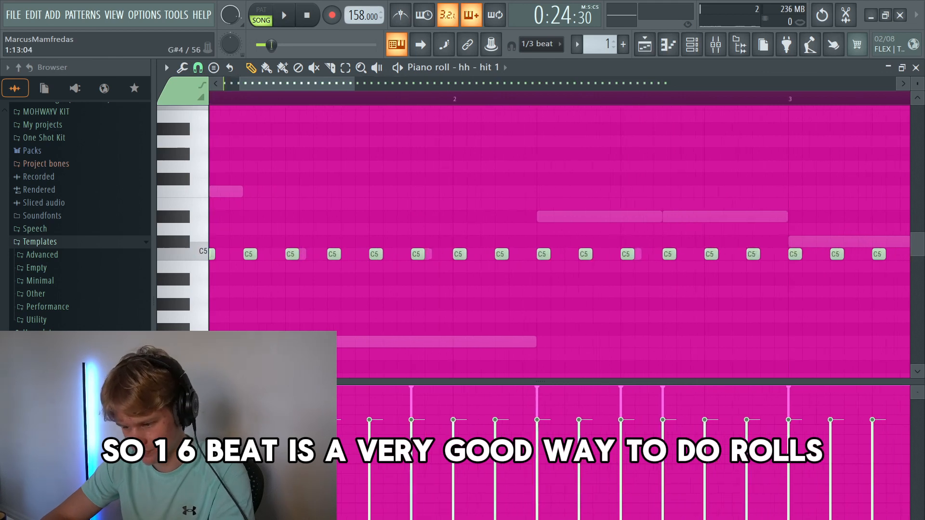
drag(371, 297, 371, 297)
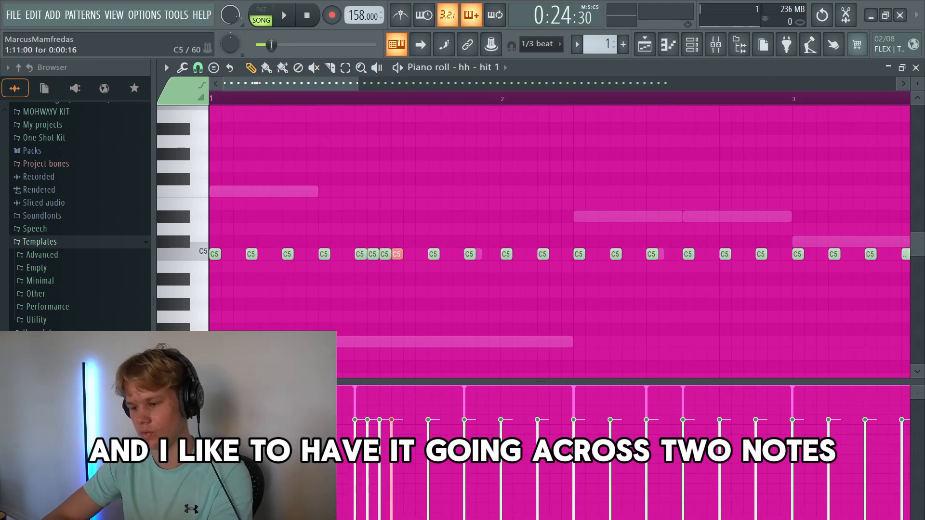
key(ctrl+d)
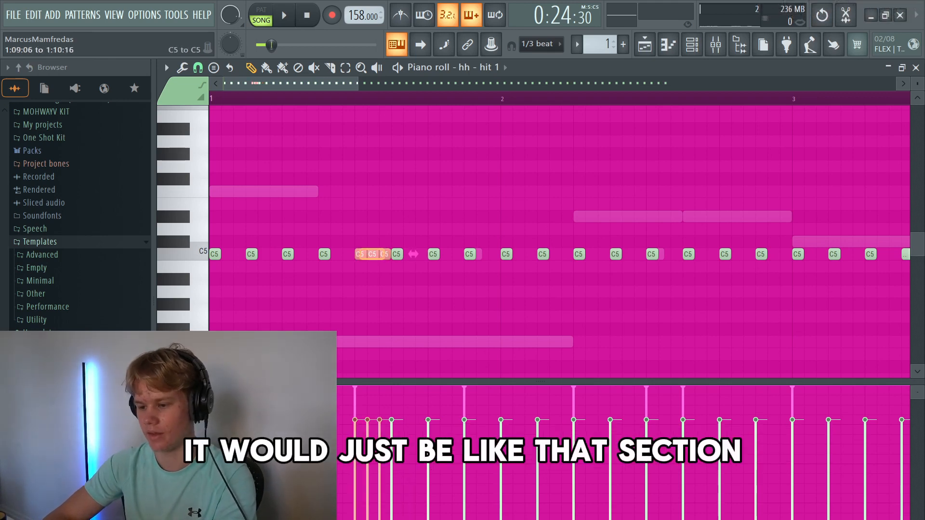
click(408, 254)
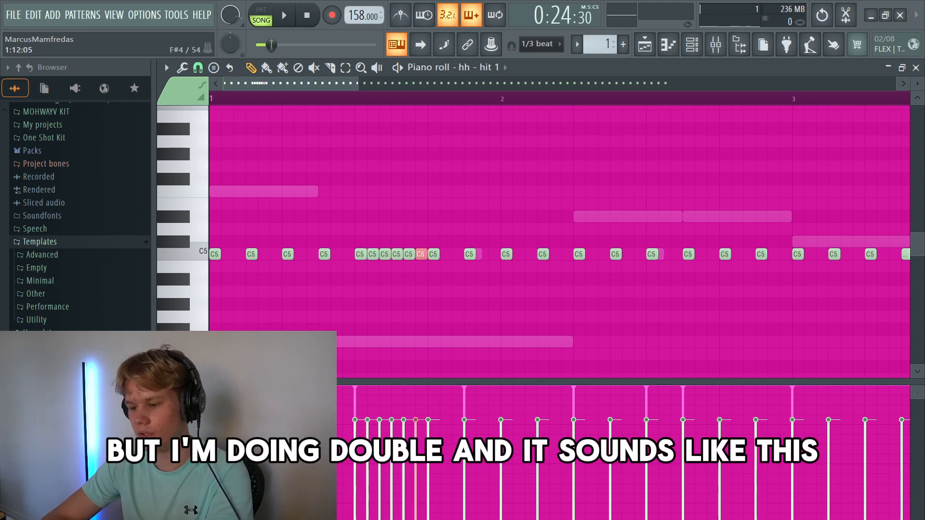
key(ctrl+d)
key(Page_Down)
key(space)
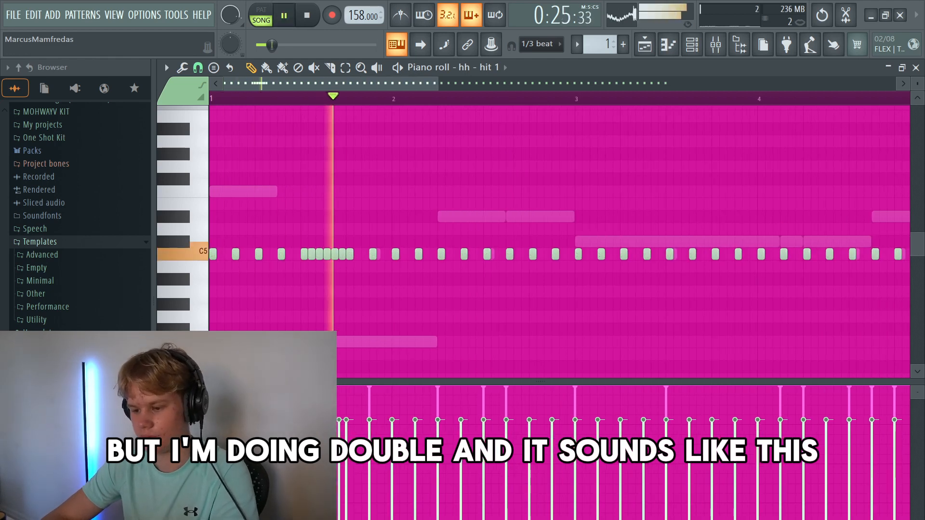
key(space)
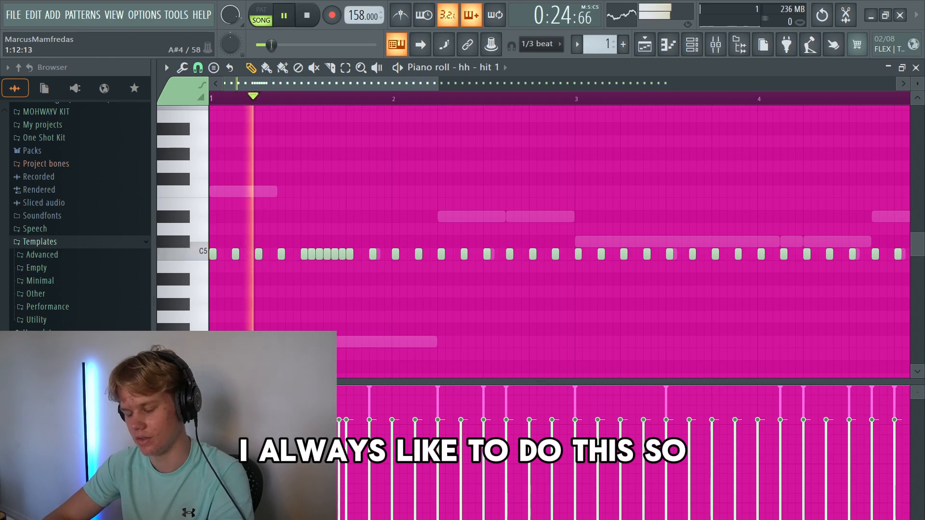
key(space)
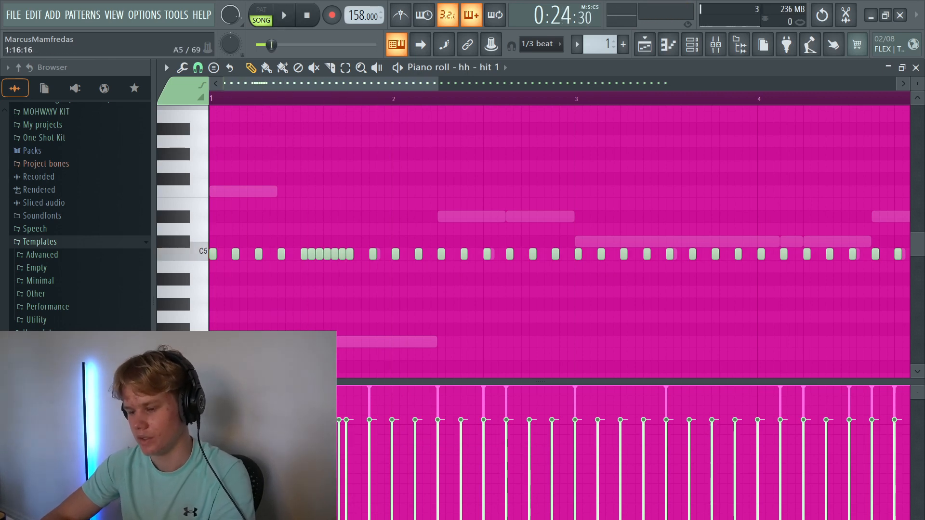
key(space)
Lower the hi-hat hit an eighth into bar 2 to C4 and the one a quarter in to C3.
click(418, 317)
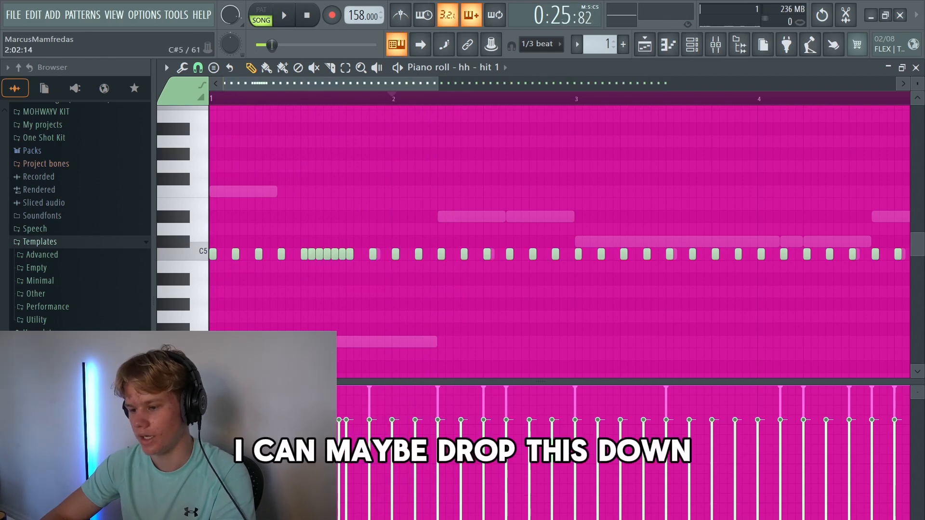
key(ctrl+Down)
scroll(559, 241, down, 3)
key(ctrl+d)
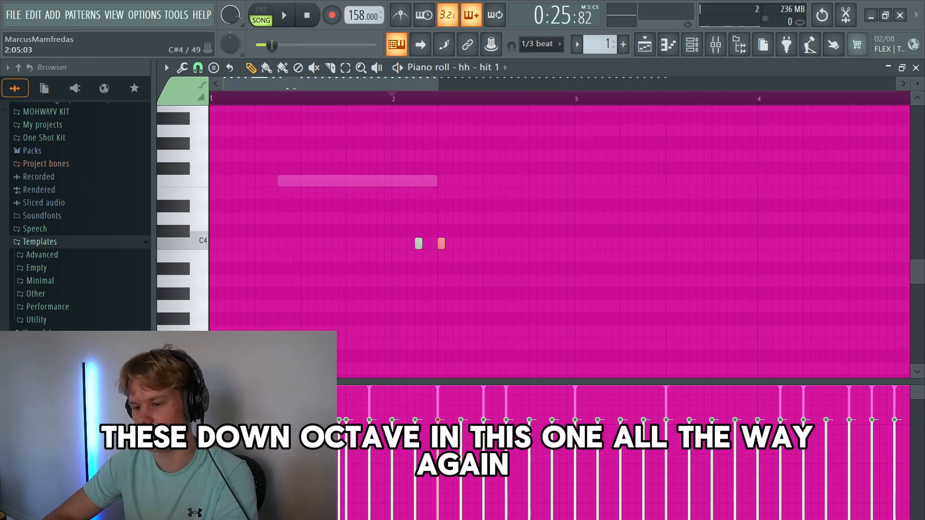
key(ctrl+Down)
scroll(440, 235, down, 1)
ctrl+scroll(439, 234, down, 2)
key(ctrl+d)
key(space)
scroll(559, 241, up, 3)
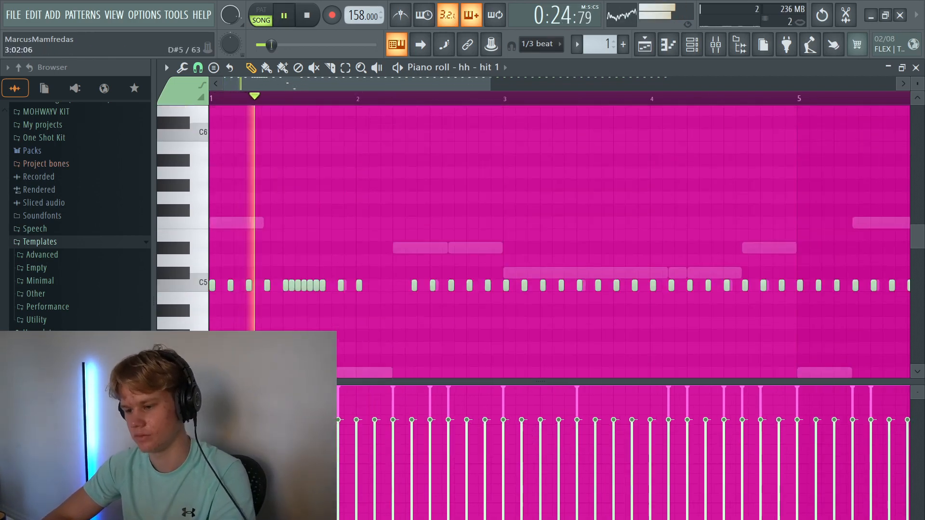
Play the hi-hat pattern and check the two lowered hits in bar 2 against the rest of the C5 line.
scroll(559, 240, down, 2)
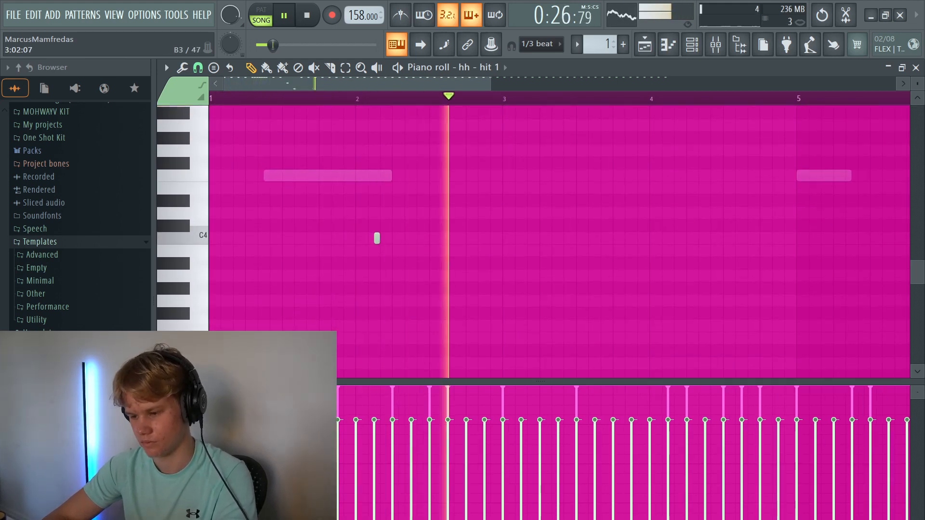
key(space)
scroll(559, 241, up, 3)
scroll(559, 241, down, 4)
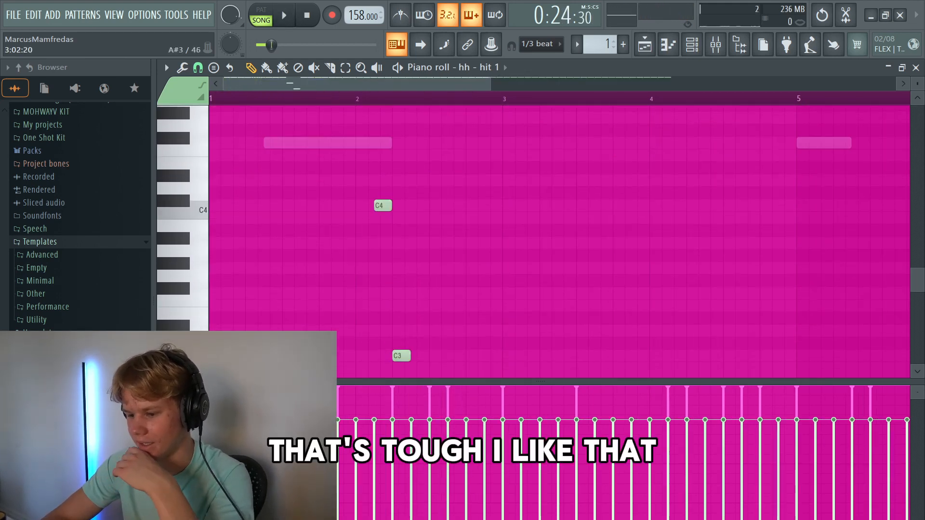
scroll(559, 240, up, 5)
ctrl+scroll(559, 241, down, 1)
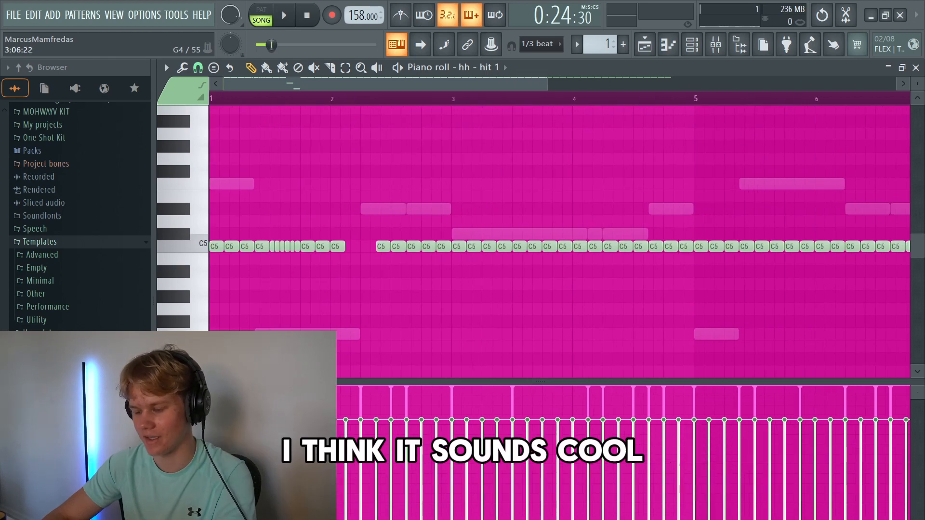
scroll(357, 275, down, 8)
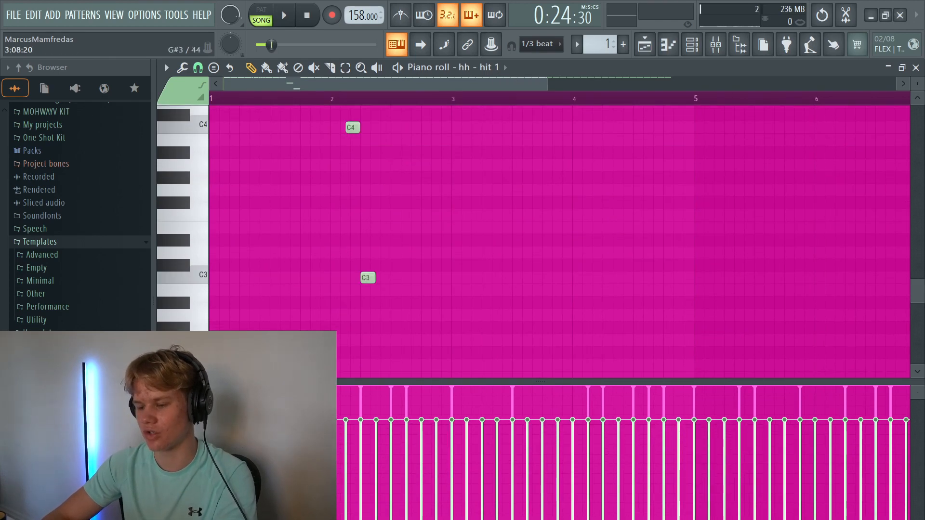
scroll(559, 241, up, 7)
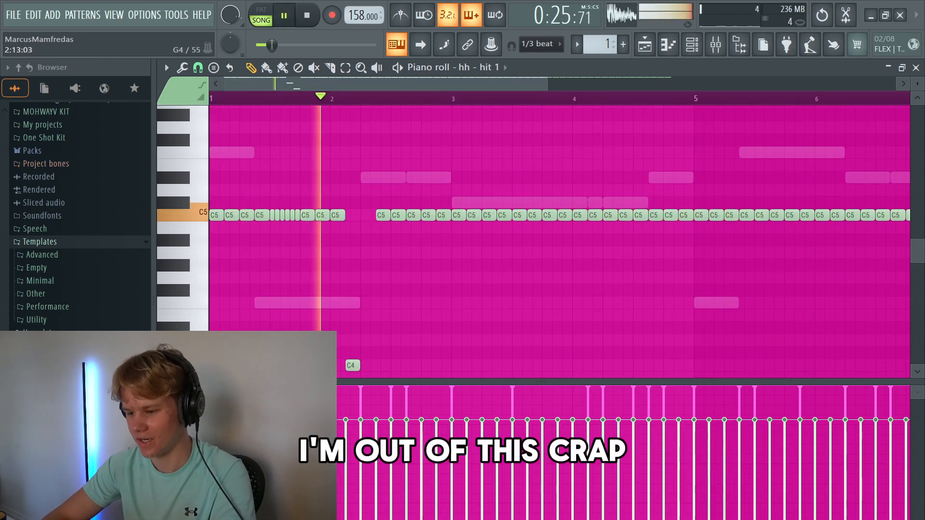
Delete the C5 hi-hat hit an eighth into bar 3 and play back the gap.
right_click(473, 215)
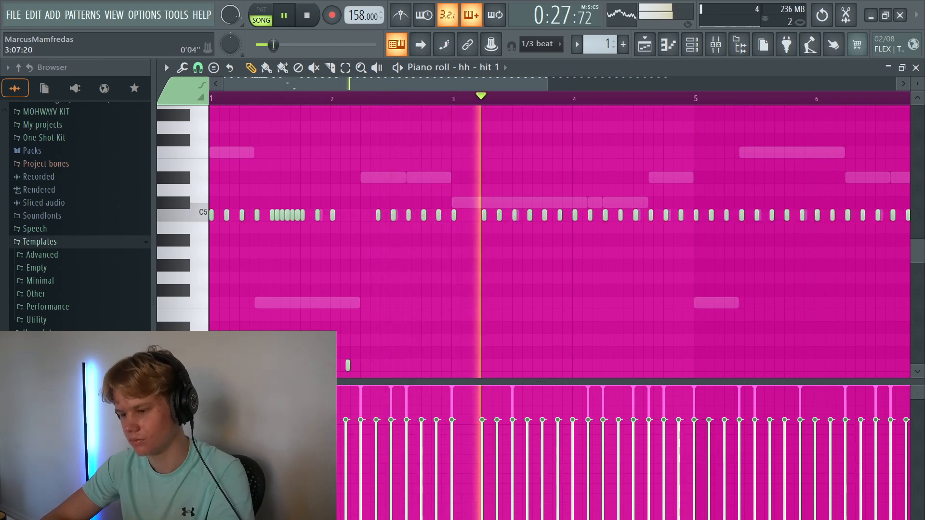
key(space)
click(198, 67)
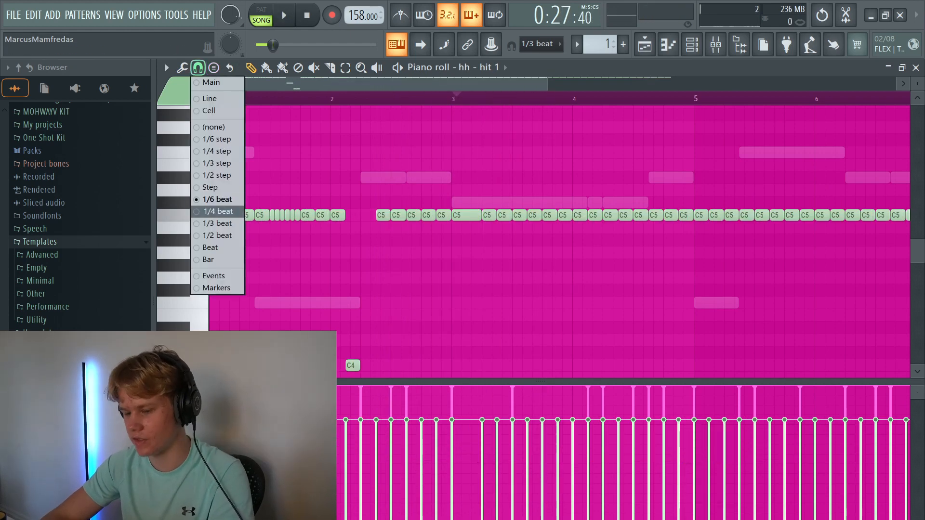
click(217, 211)
key(ctrl+q)
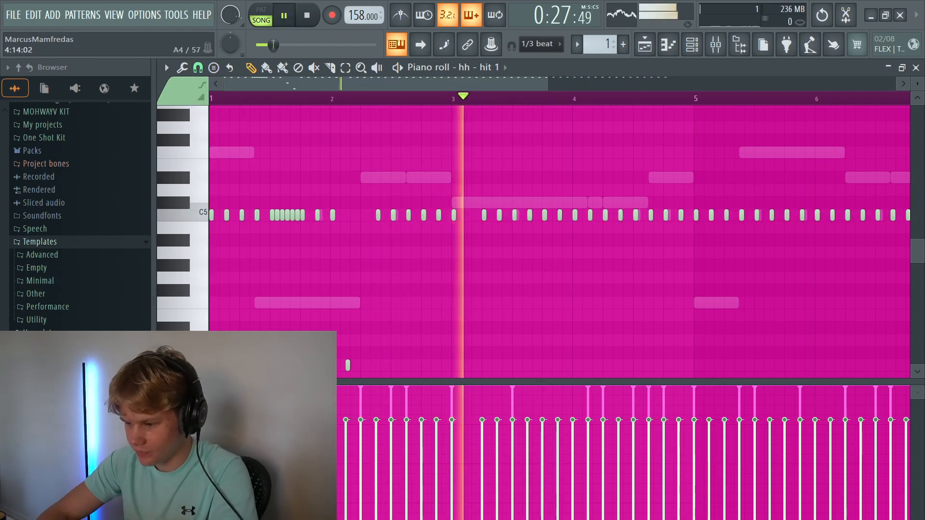
scroll(559, 241, up, 2)
key(space)
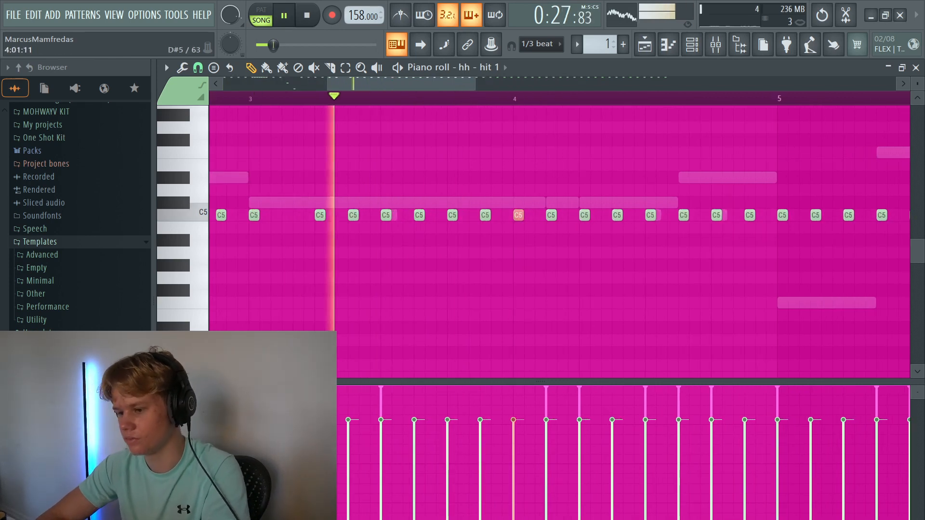
Build 1/6-beat hi-hat rolls in bar 4 on C5 and G4 near its start and B3 halfway through, lowering the B3 velocities.
mouse_move(529, 215)
mouse_down()
mouse_move(601, 216)
mouse_move(600, 366)
mouse_move(601, 276)
mouse_move(700, 314)
mouse_move(699, 299)
mouse_move(698, 374)
mouse_move(701, 257)
mouse_up()
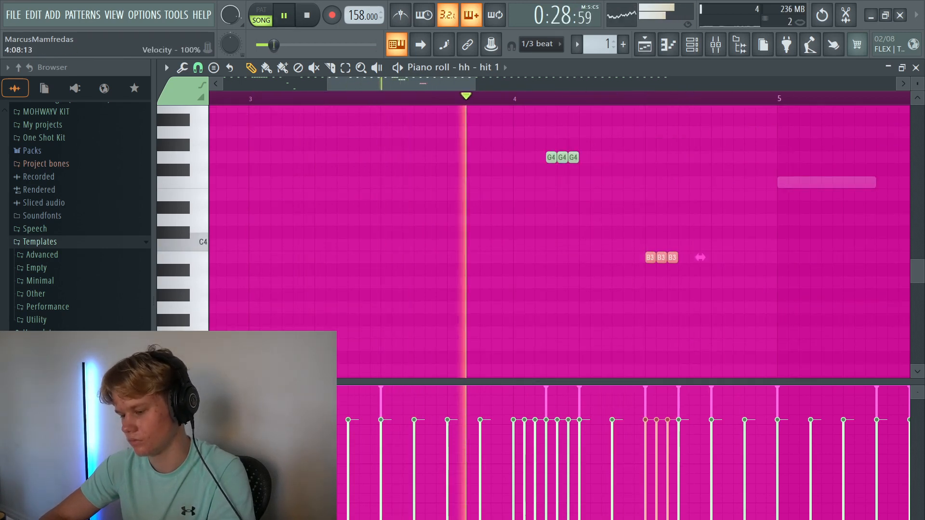
drag(656, 419, 656, 464)
scroll(693, 295, down, 3)
scroll(770, 247, up, 6)
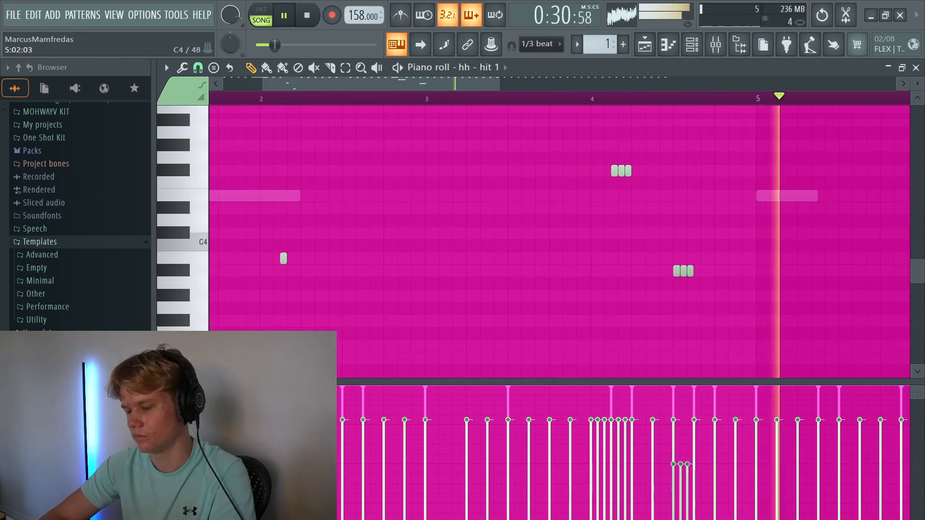
scroll(570, 252, down, 5)
key(ctrl+l)
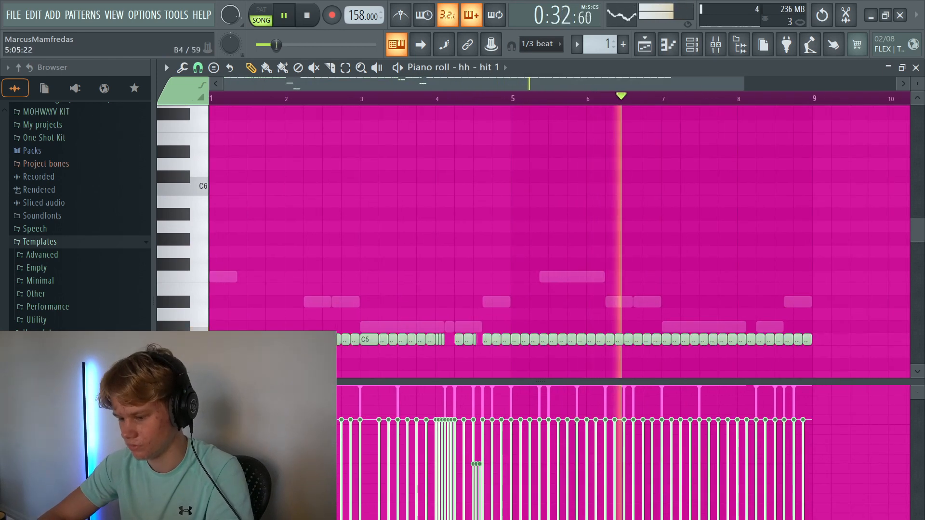
Delete the plain hi-hats from bar 5 onward and duplicate the bars 1 to 4 hi-hat pattern into bars 5 to 8.
drag(516, 341, 875, 365)
key(Delete)
key(ctrl+b)
key(space)
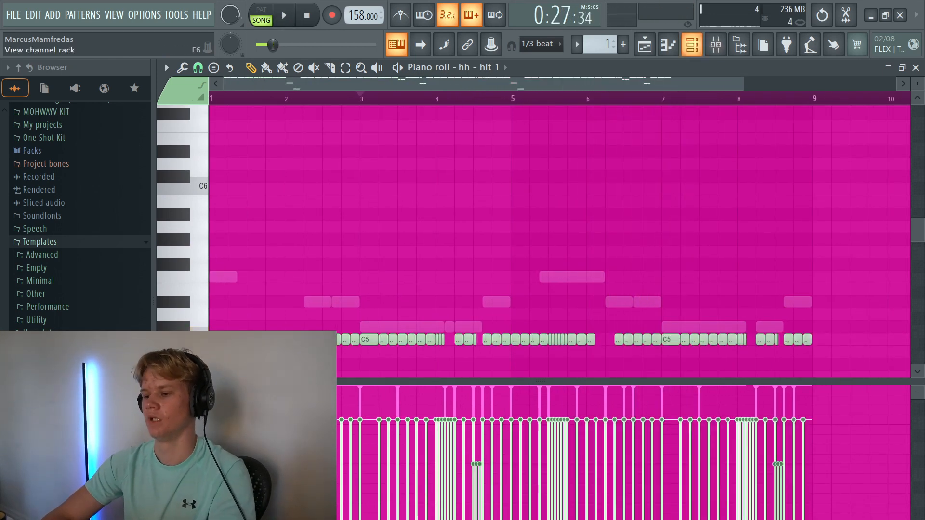
Replace the snare - bullet sample with snare - trap, adjust its channel volume and play the beat.
click(692, 44)
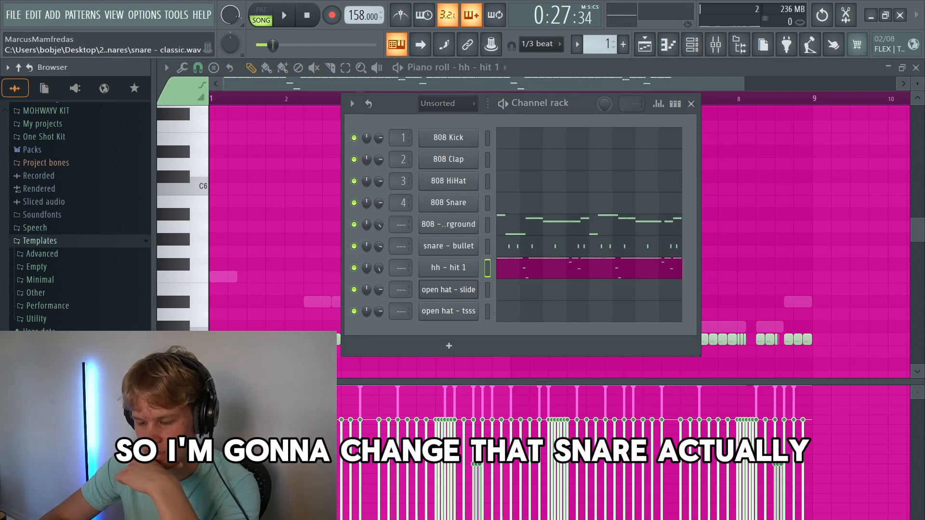
key(space)
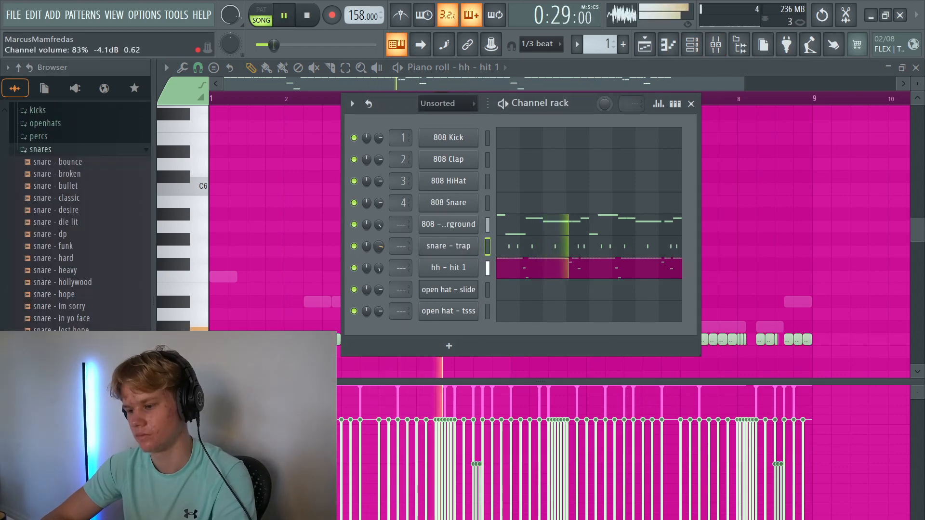
key(F6)
scroll(366, 99, down, 1)
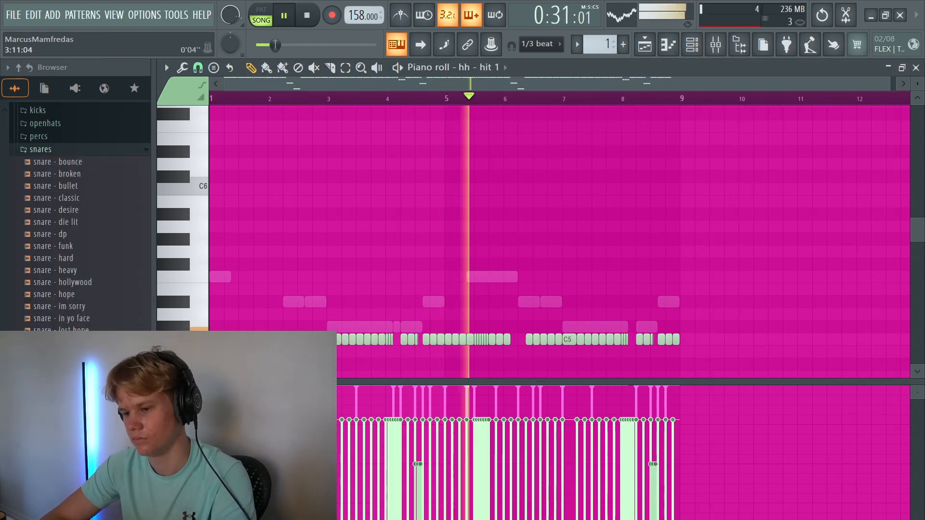
Layer the snare with clap - official trap clp 2 on its own channel, with one hit in the middle of each bar.
click(692, 45)
click(41, 150)
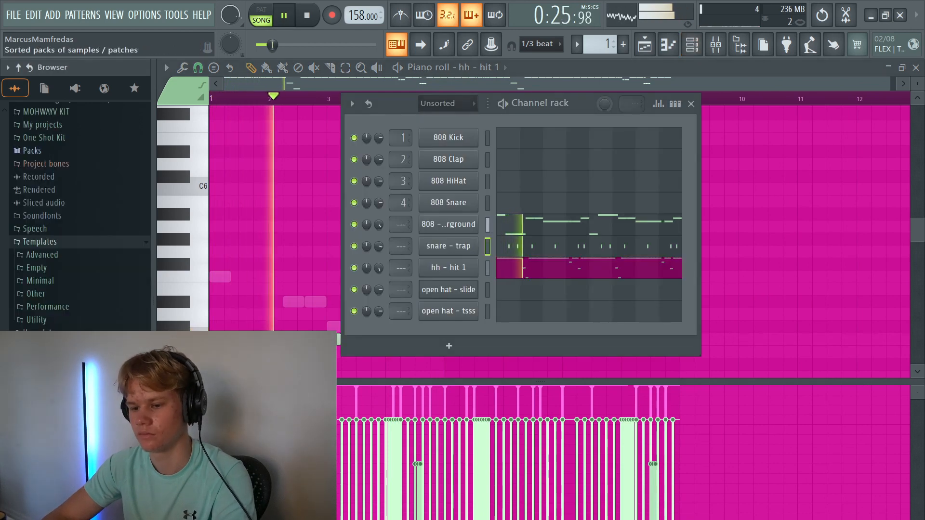
scroll(40, 149, up, 2)
scroll(77, 217, down, 3)
drag(74, 273, 388, 251)
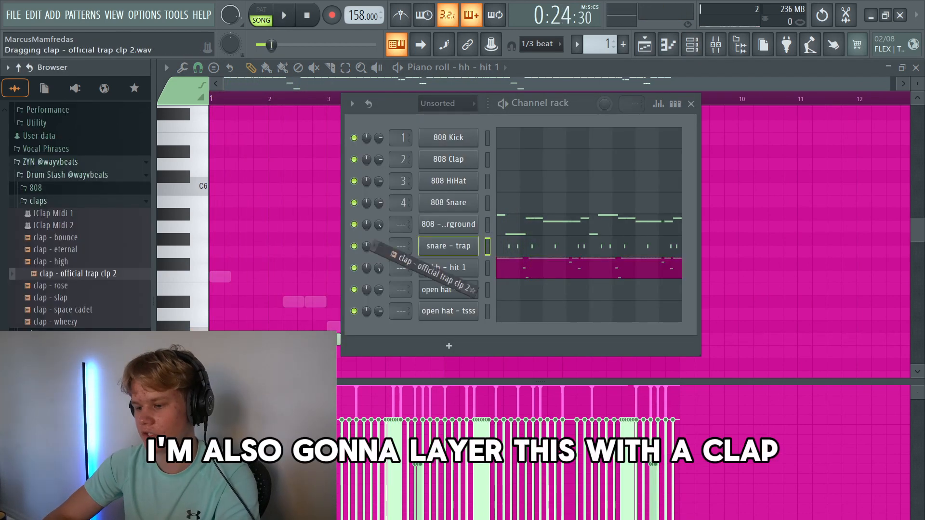
drag(402, 283, 403, 283)
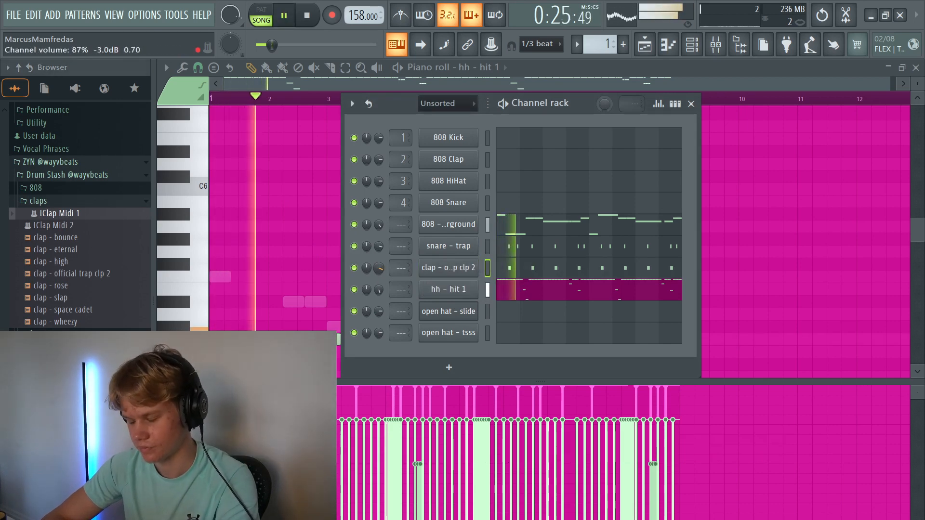
Play the beat and check the clap layer against the hi-hat pattern.
key(F6)
scroll(559, 216, down, 5)
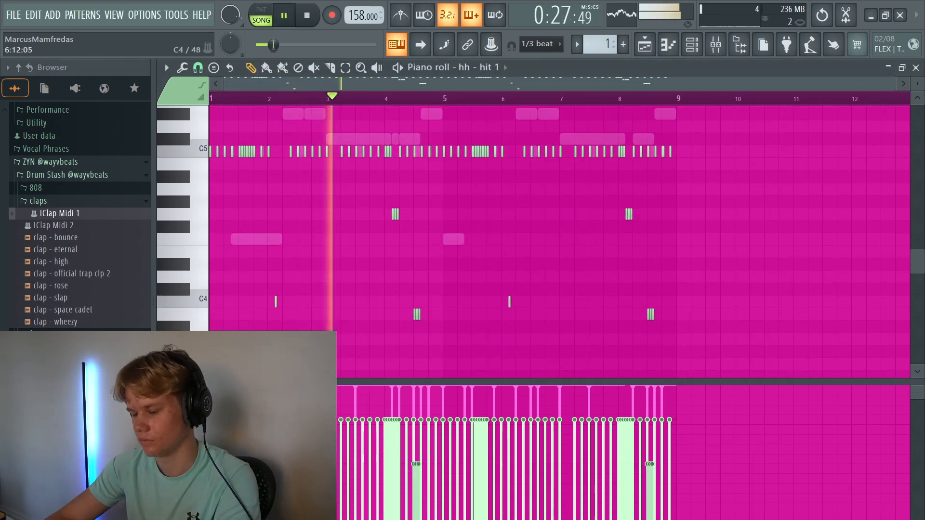
key(F6)
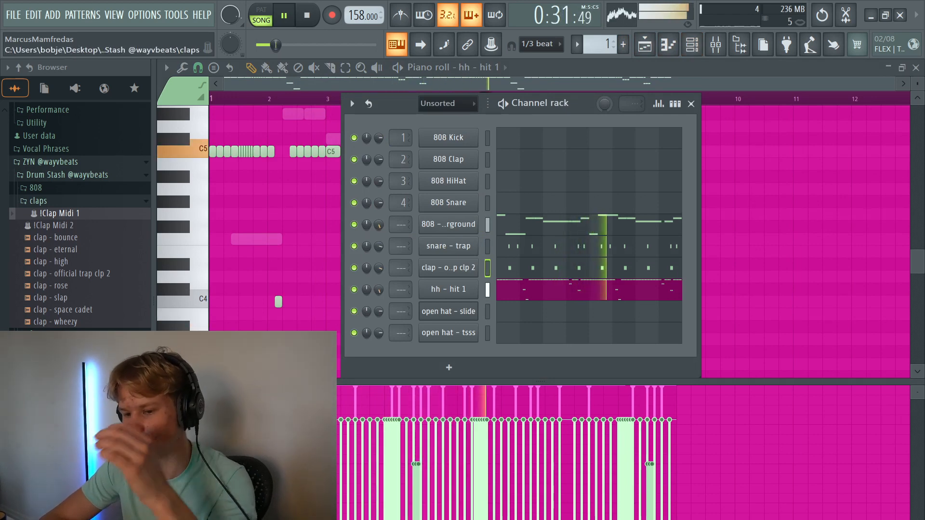
Preview samples in the snares folder for a bouncier fill, add snare - roll as a channel and open its piano roll.
scroll(77, 217, up, 5)
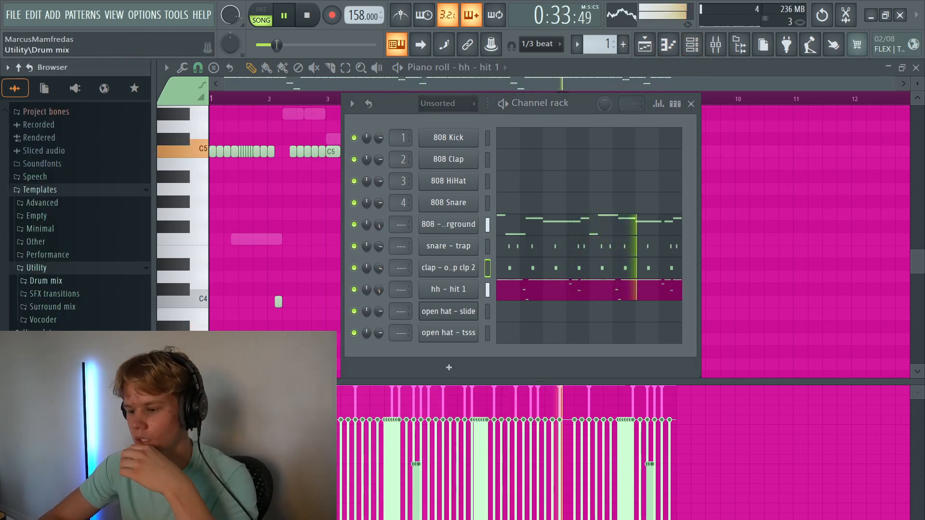
scroll(77, 217, up, 1)
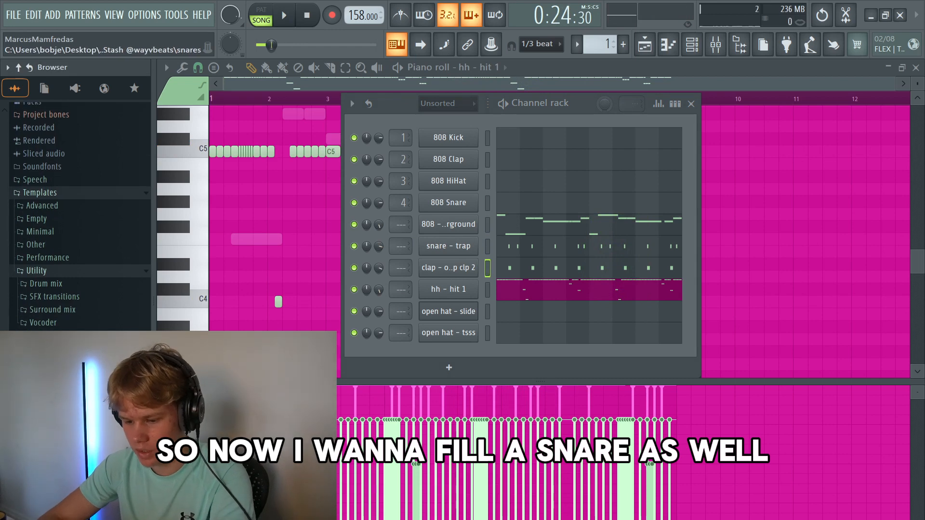
scroll(77, 217, down, 5)
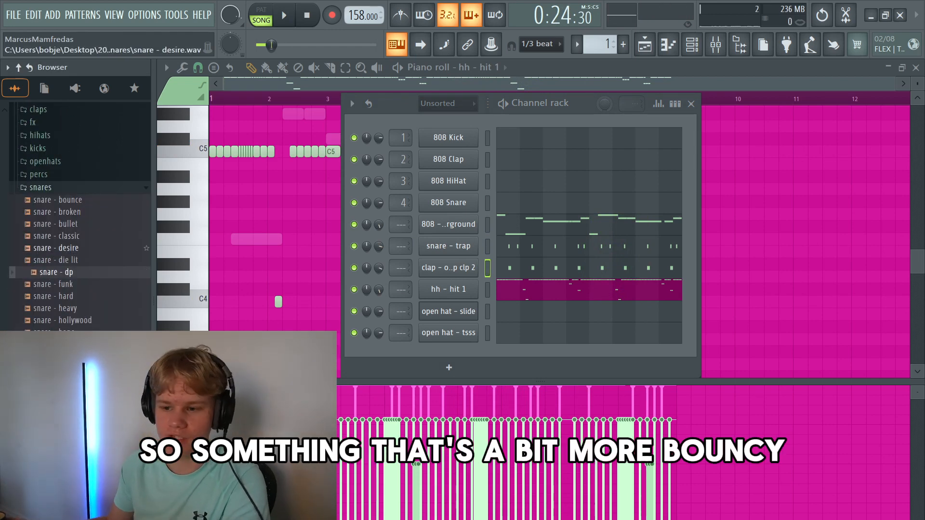
click(58, 248)
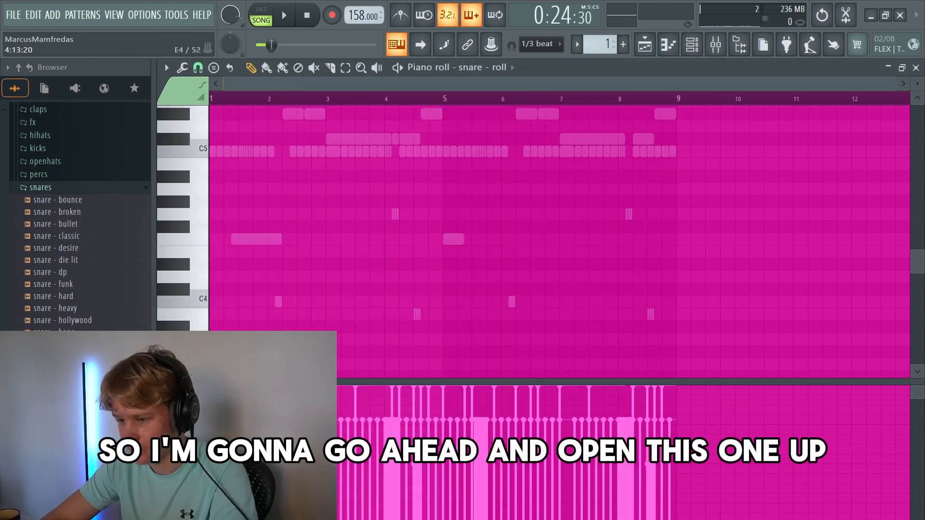
Place three short C5 snare - roll hits in the second half of bar 2, the second one on beat 4, and play them back.
key(space)
scroll(346, 164, up, 3)
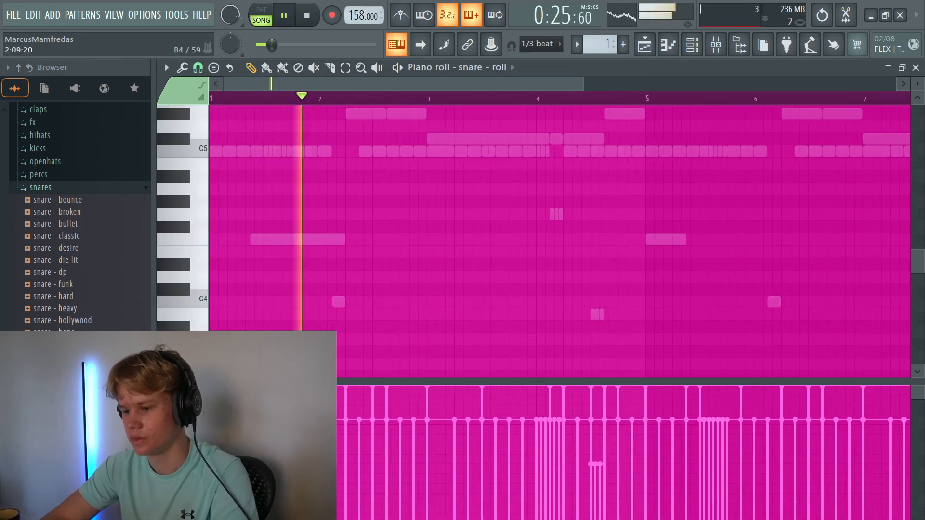
key(space)
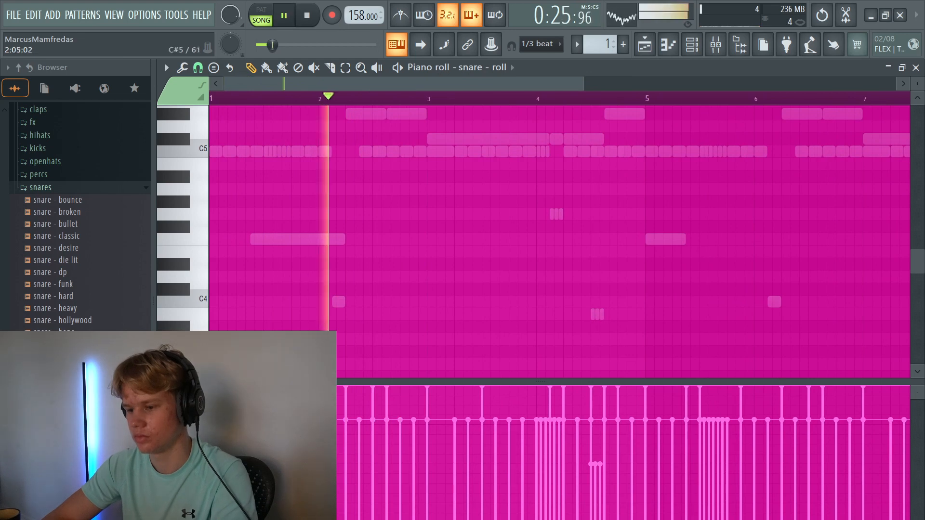
key(space)
scroll(383, 151, up, 3)
key(space)
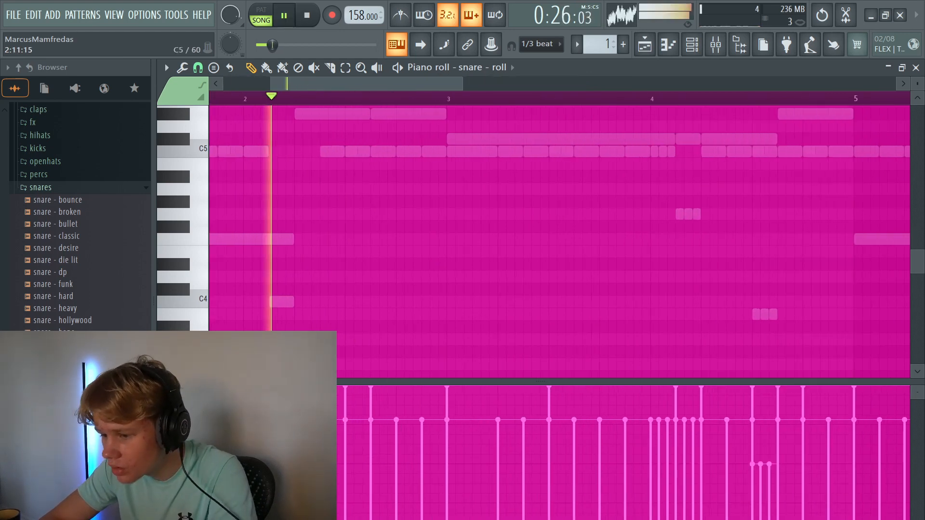
key(space)
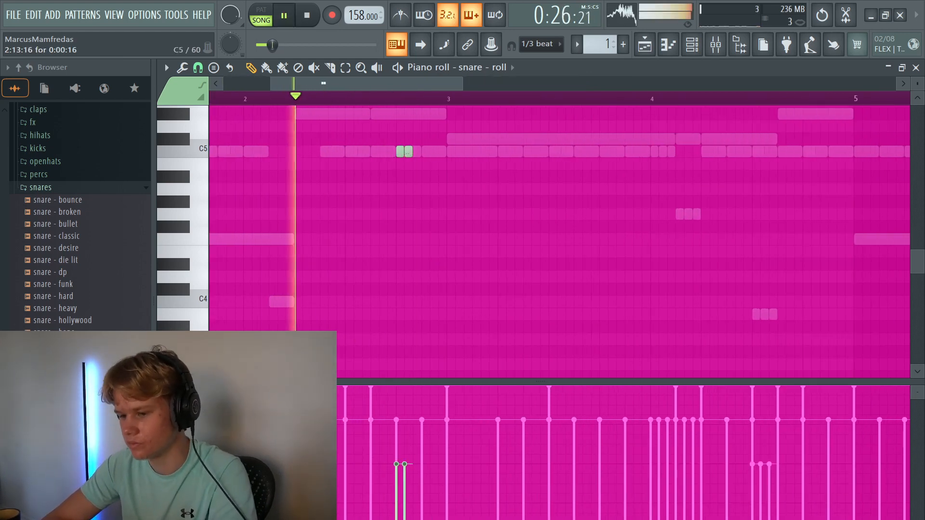
ctrl+click(408, 152)
key(shift+Right)
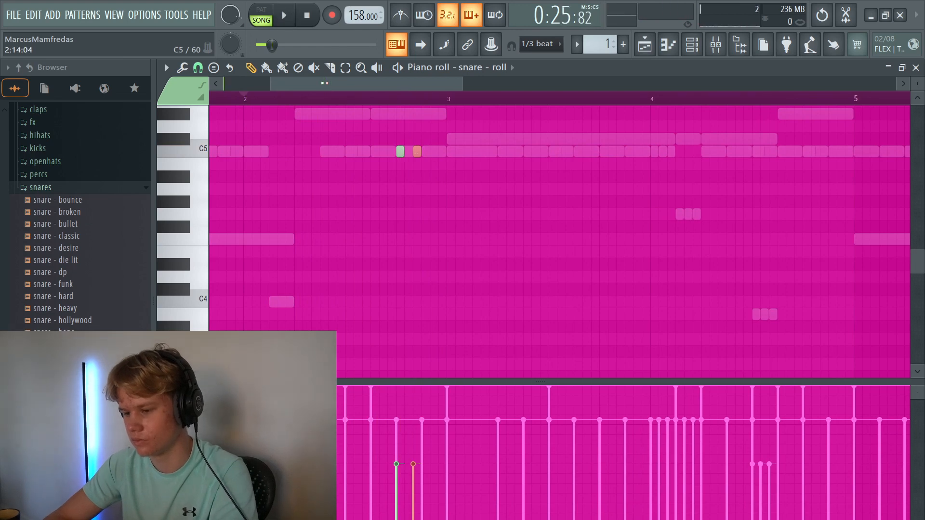
key(shift+Left)
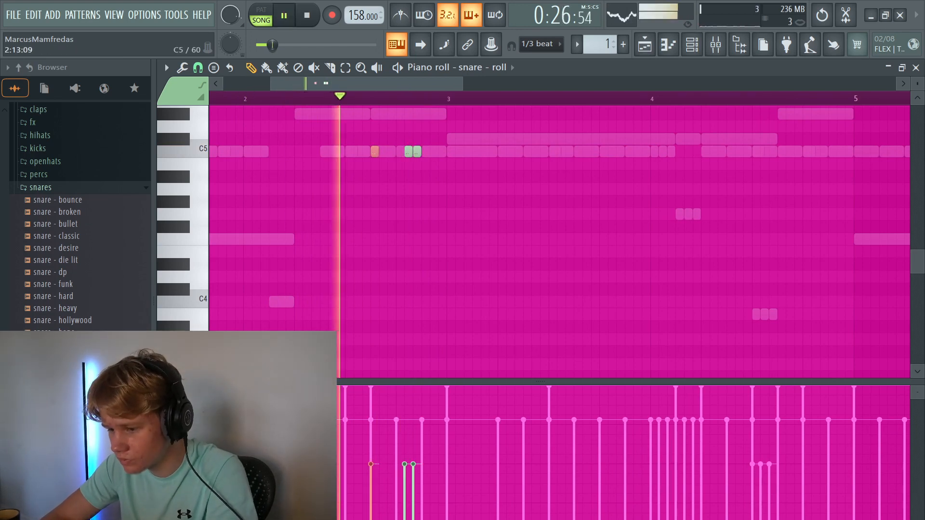
key(space)
key(ctrl+d)
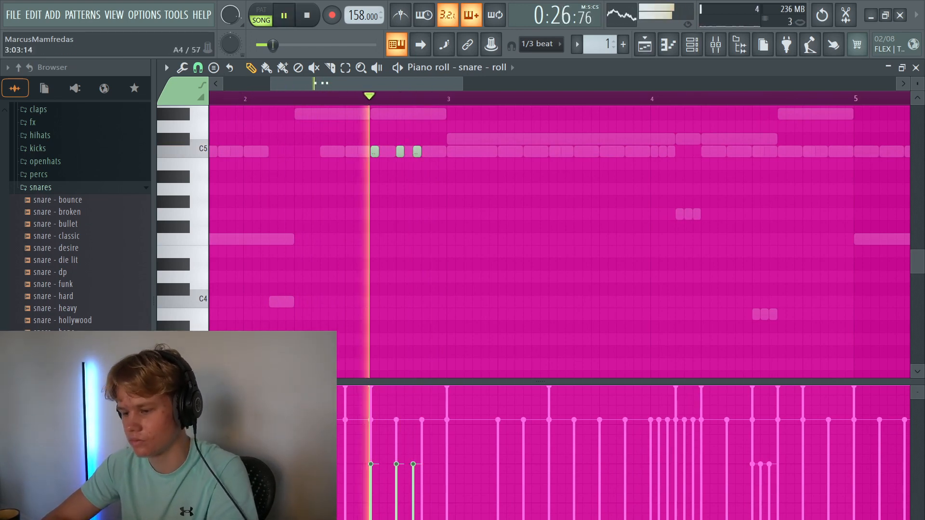
Lower the last two snare - roll hits in bar 2 to A#4 and A4, closing the gap between them, and play the result.
ctrl+click(417, 152)
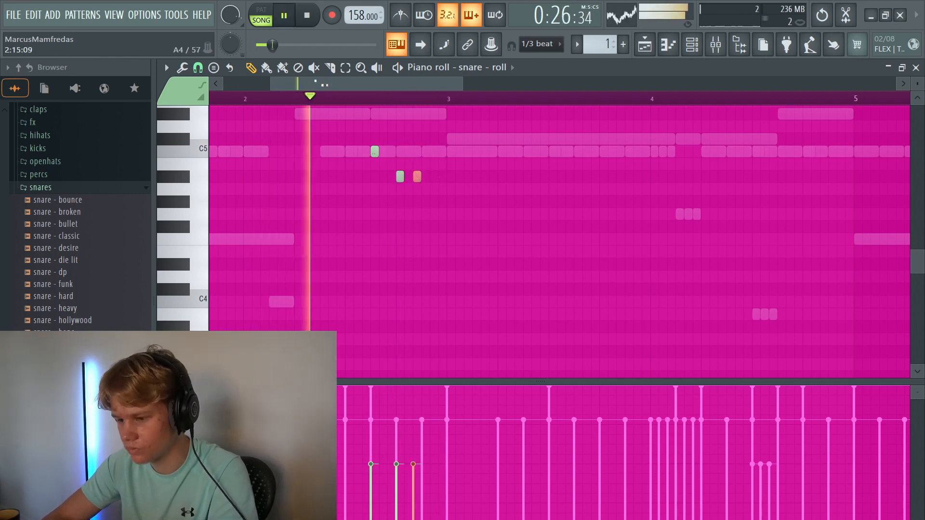
key(shift+Down)
key(shift+Left)
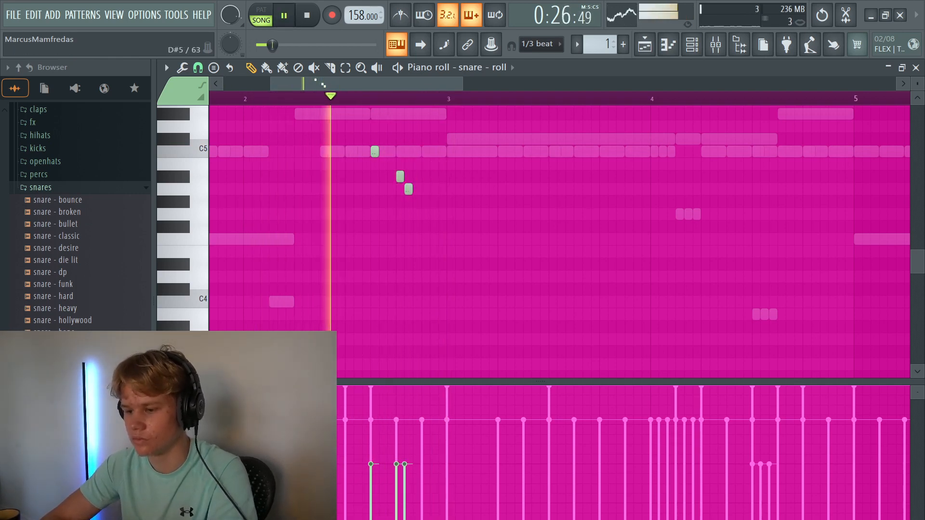
click(198, 67)
click(208, 97)
key(space)
ctrl+scroll(390, 224, up, 2)
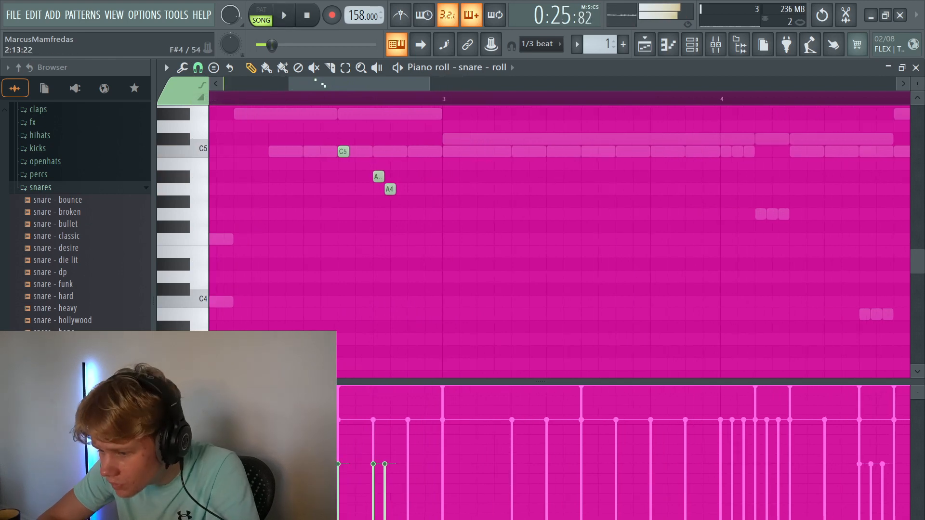
Shift the A4 snare hit slightly later in bar 2 and raise the velocity of all three hits to 100%.
drag(389, 189, 396, 189)
key(ctrl+a)
alt+scroll(424, 169, up, 8)
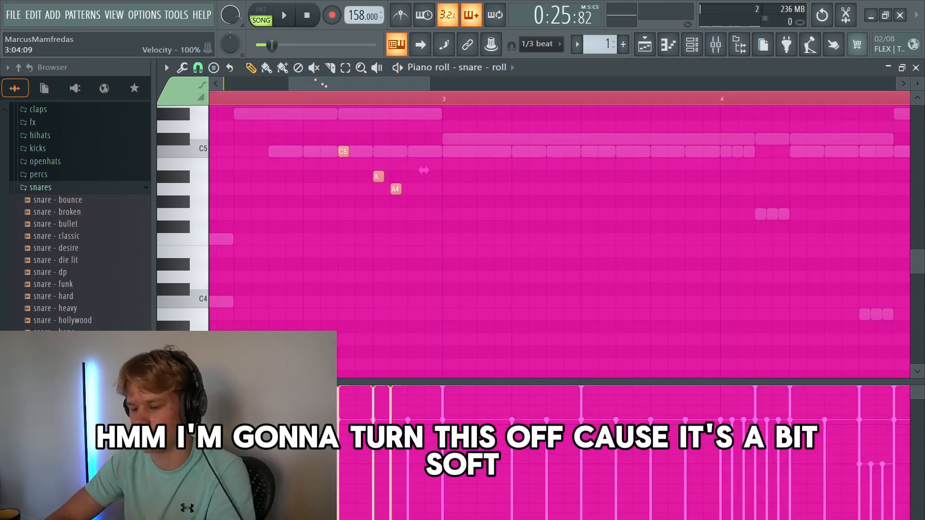
key(ctrl+d)
Lower the last two bar 2 snare hits to G#4 and G4 and add a C4 hit near the end of bar 3.
key(space)
ctrl+scroll(464, 239, down, 3)
ctrl+scroll(464, 239, up, 2)
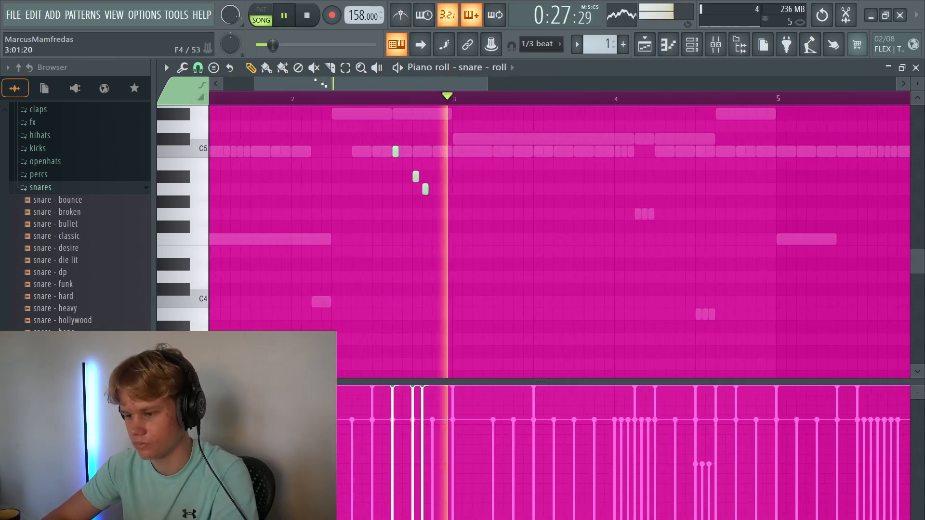
key(space)
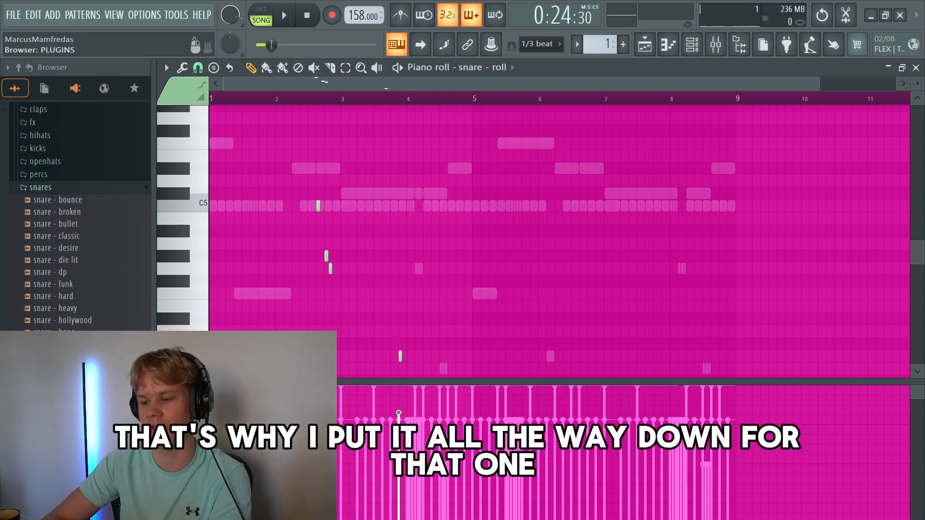
Duplicate the four-bar snare - roll fill into bars 5 to 8 and play it back.
click(345, 68)
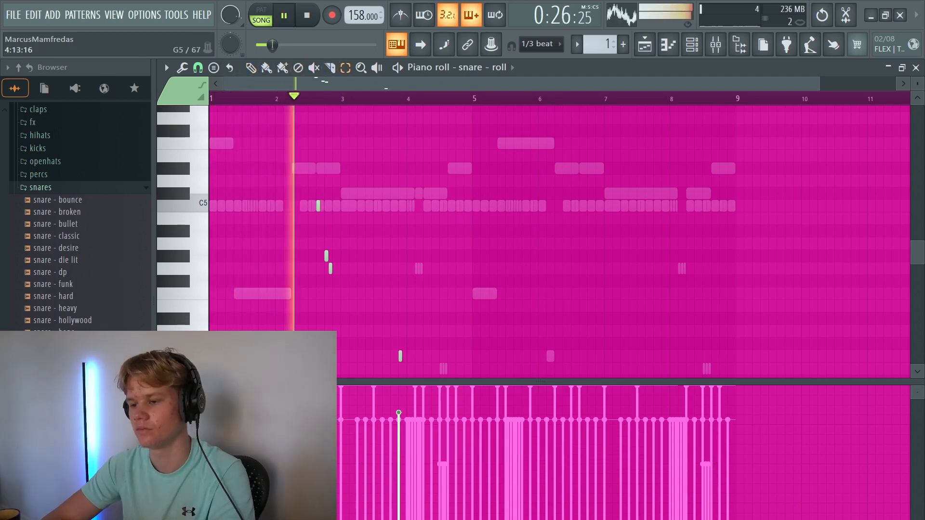
key(ctrl+b)
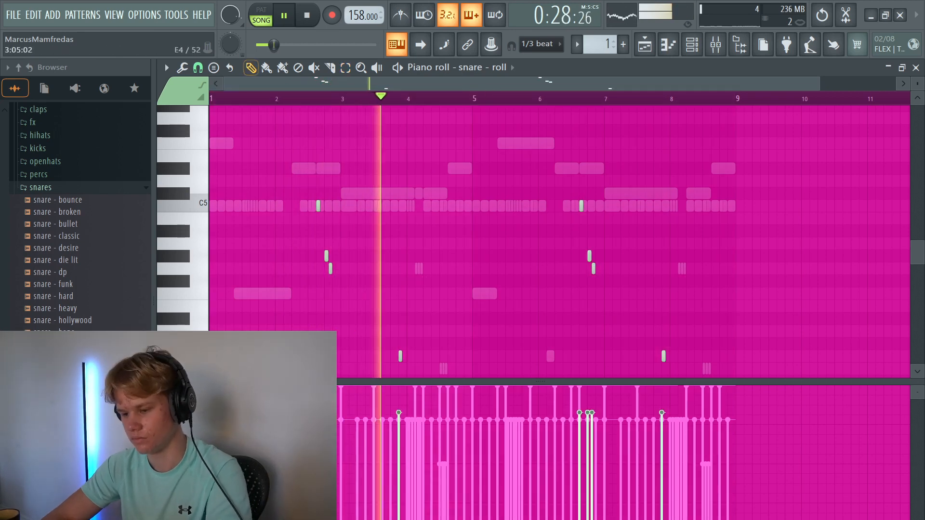
key(space)
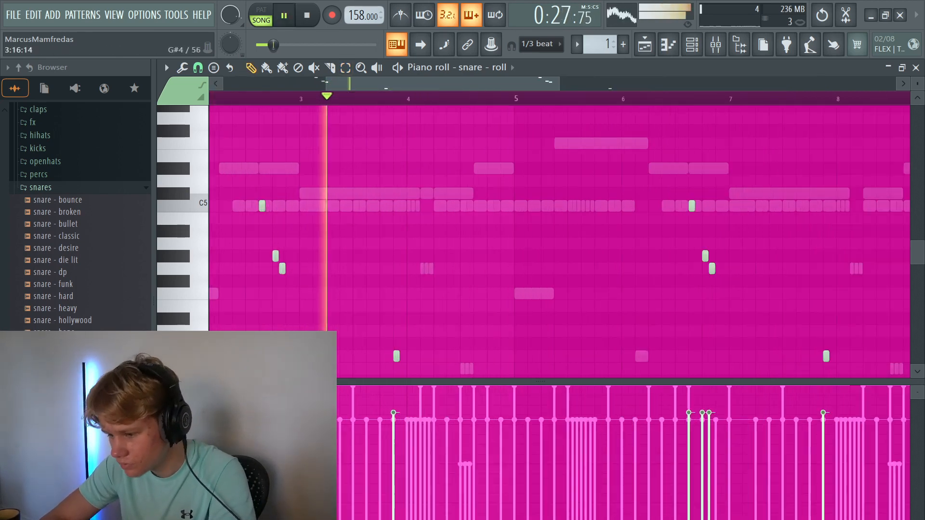
Try an extra C4 snare hit at two positions near the start of bar 4, play each and remove it.
key(Page_Up)
key(Page_Up)
key(space)
key(space)
click(390, 356)
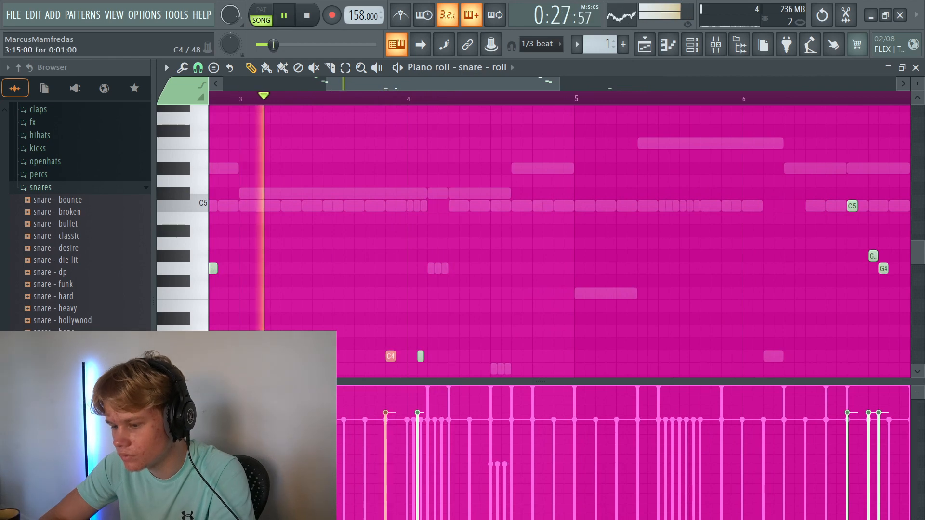
right_click(420, 357)
click(430, 356)
key(space)
key(space)
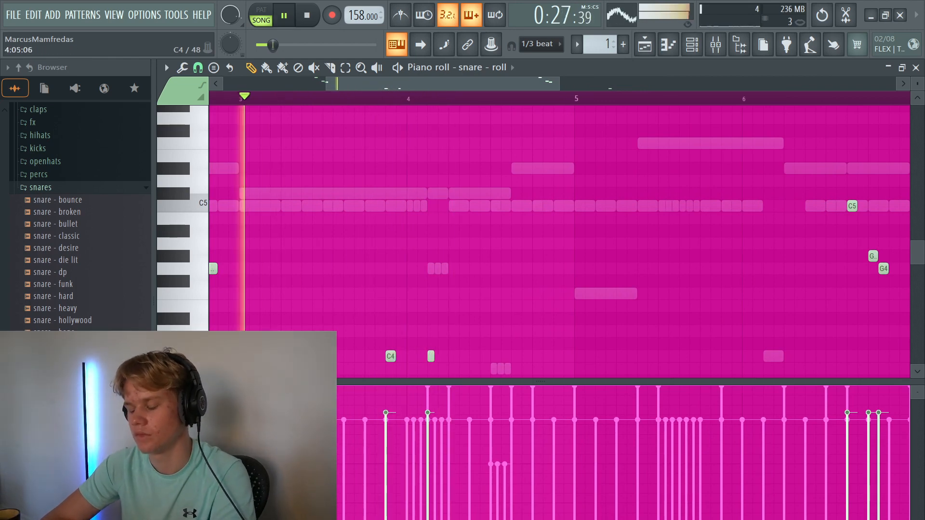
right_click(430, 357)
key(space)
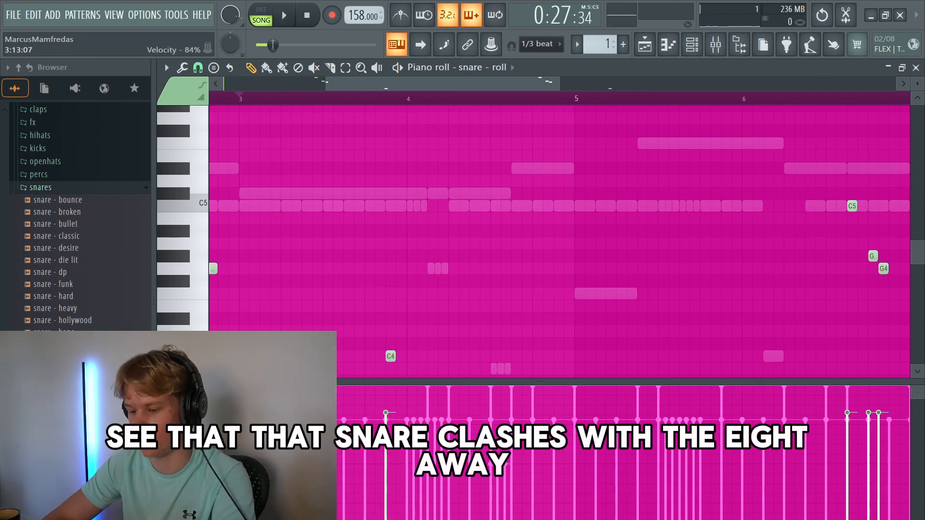
Add a C4 snare hit on beat 4 of bar 3 and lower the three repeated hits in bar 6 to F#4, D4 and C#4.
scroll(366, 356, down, 3)
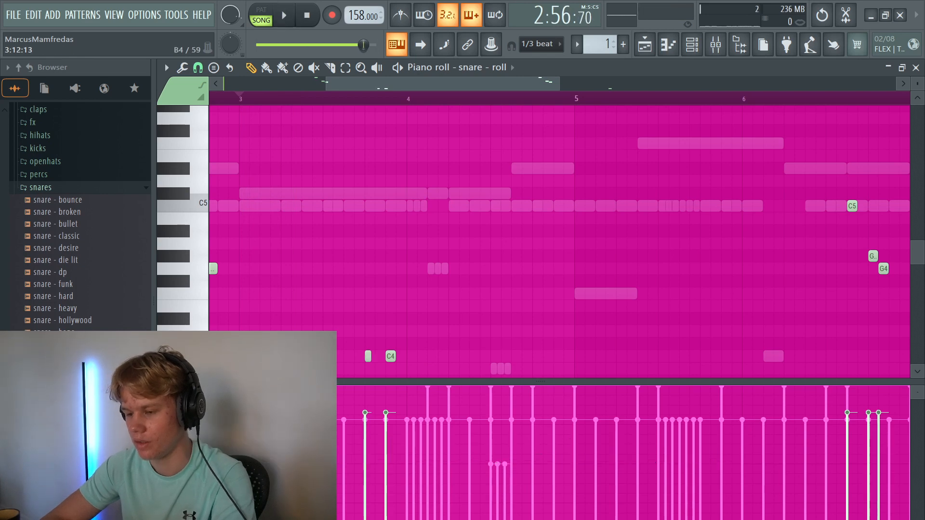
key(space)
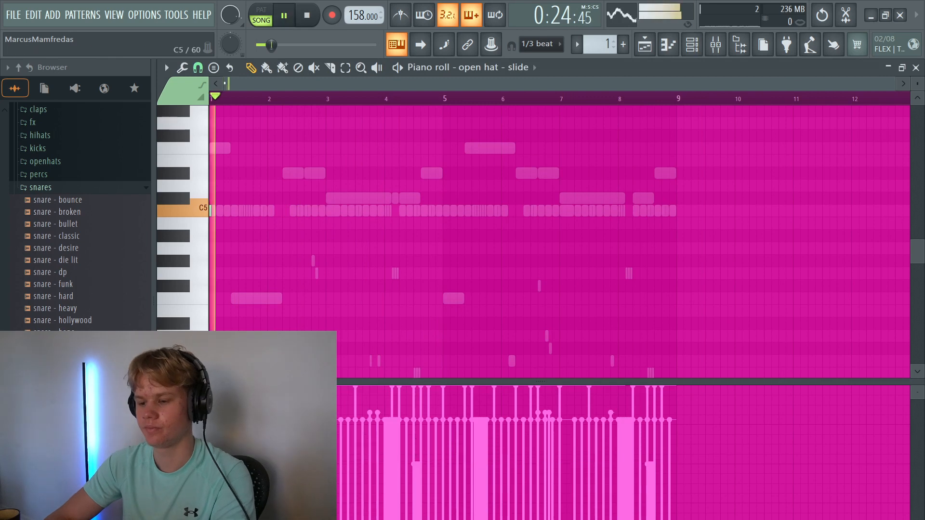
Add a C5 hit at the start of bar 1 to the open hat - tsss channel and start playback.
scroll(392, 186, up, 2)
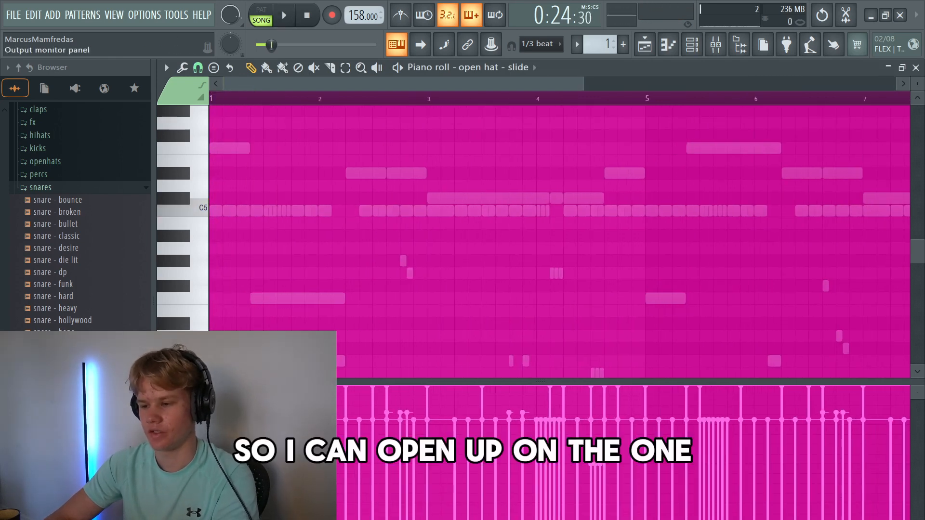
click(692, 44)
click(578, 353)
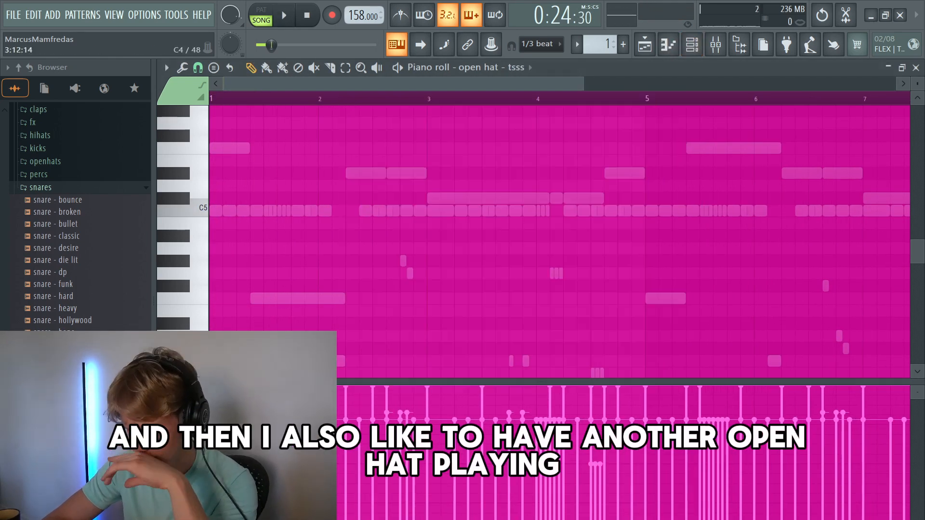
key(space)
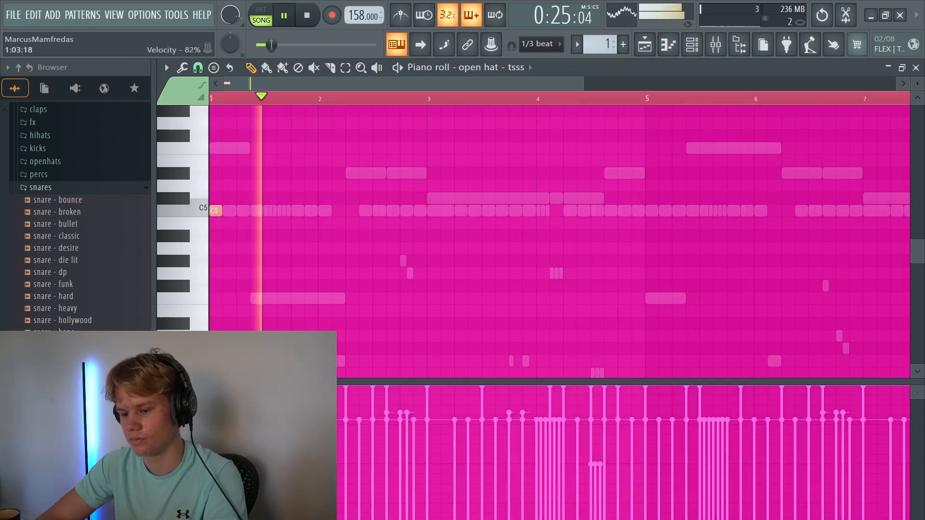
Add a C5 open hat - slide hit on beat 2 of bar 2 and repeat it every two bars through bar 8.
click(692, 45)
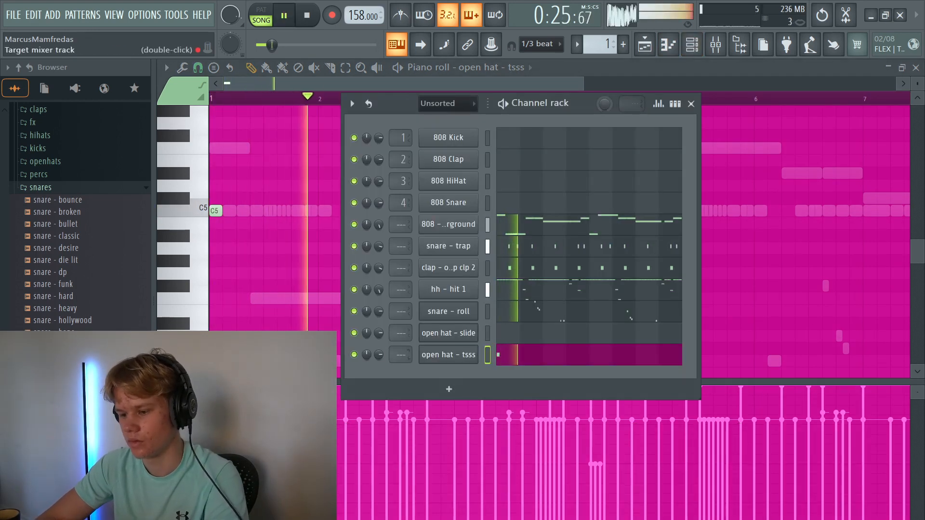
click(578, 330)
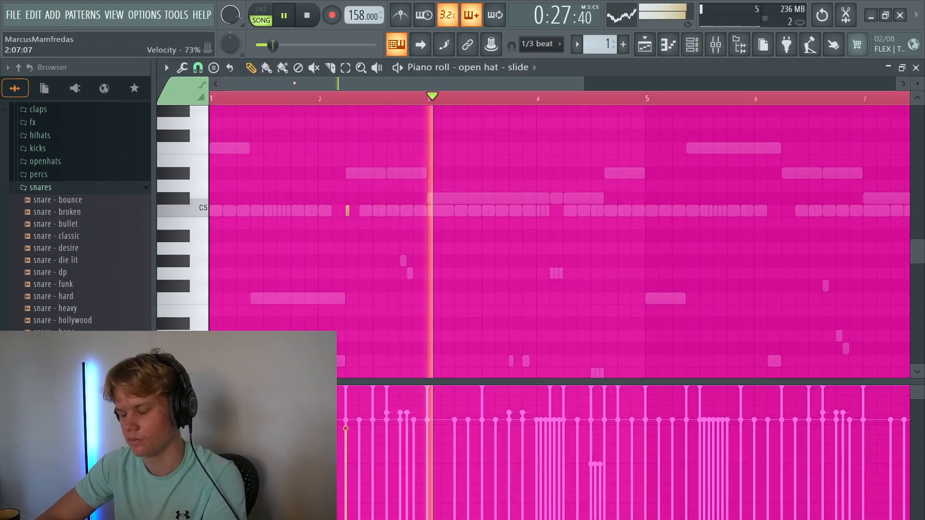
key(ctrl+b)
key(ctrl+b)
key(ctrl+b)
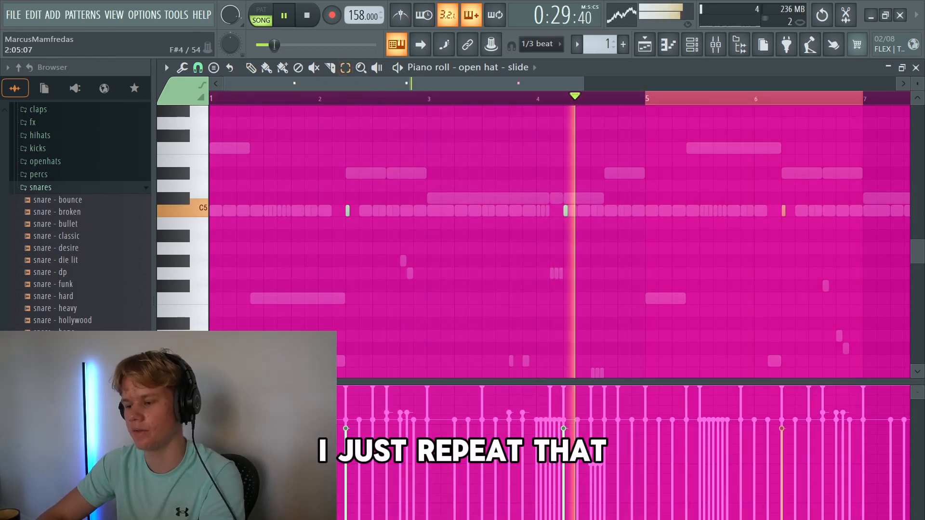
Stretch the four open hat - slide notes so they run end to end up to the end of bar 8.
key(Page_Down)
key(ctrl+q)
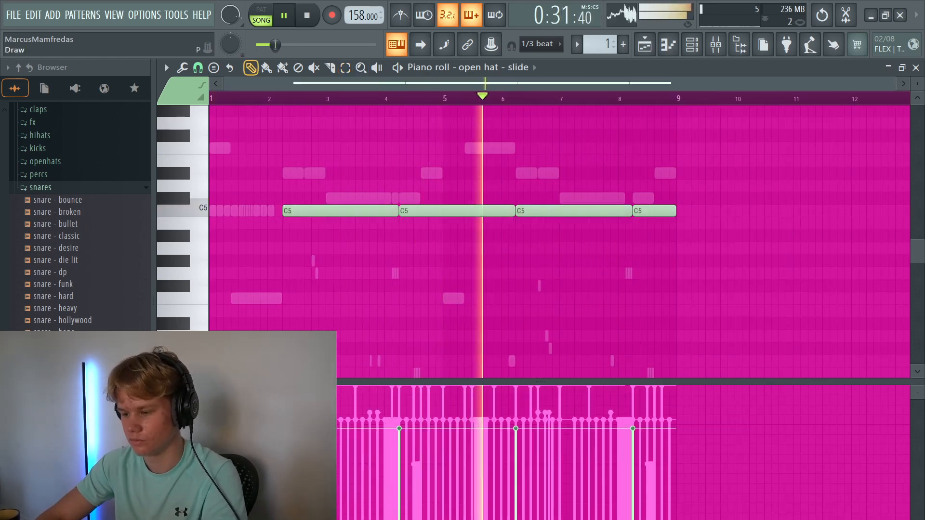
click(692, 45)
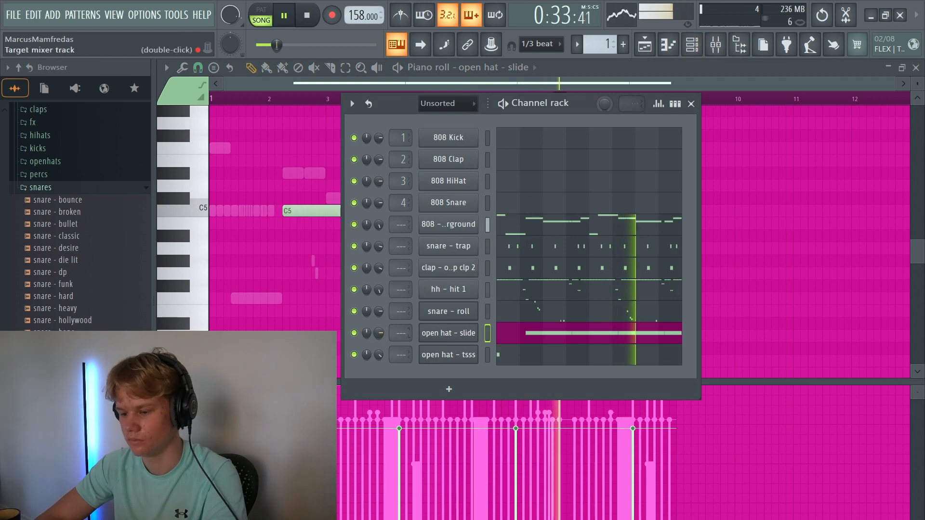
click(448, 330)
click(286, 212)
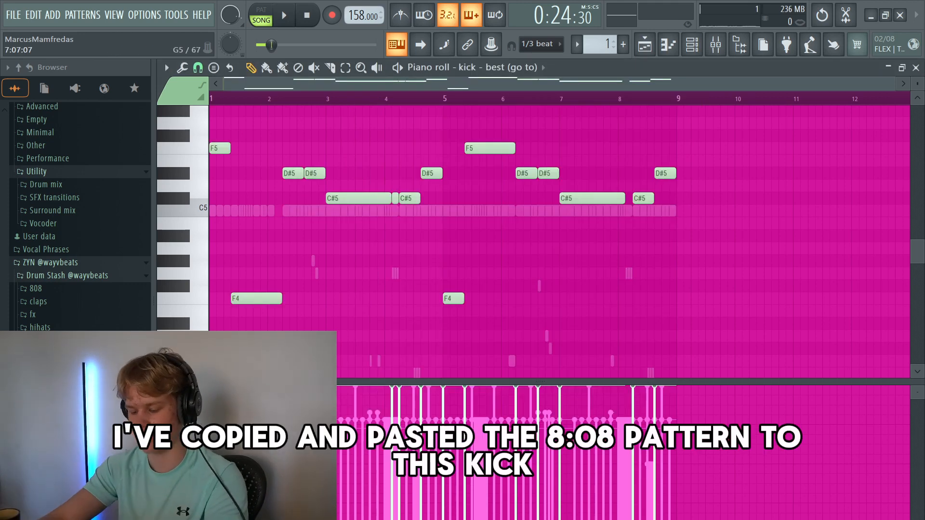
Flatten the pasted 808 pattern in the kick channel to one pitch, shorten the notes to brief hits and lower them to C5.
key(alt+k)
key(Return)
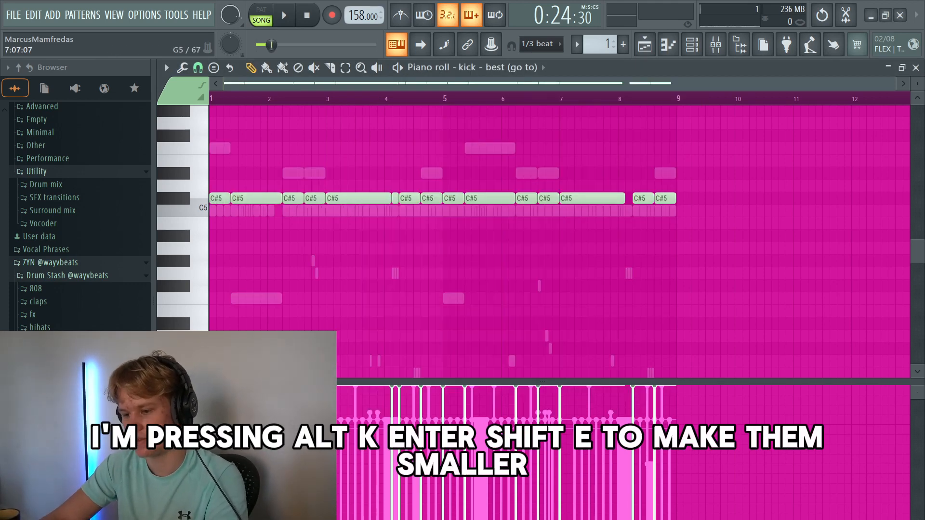
key(shift+e)
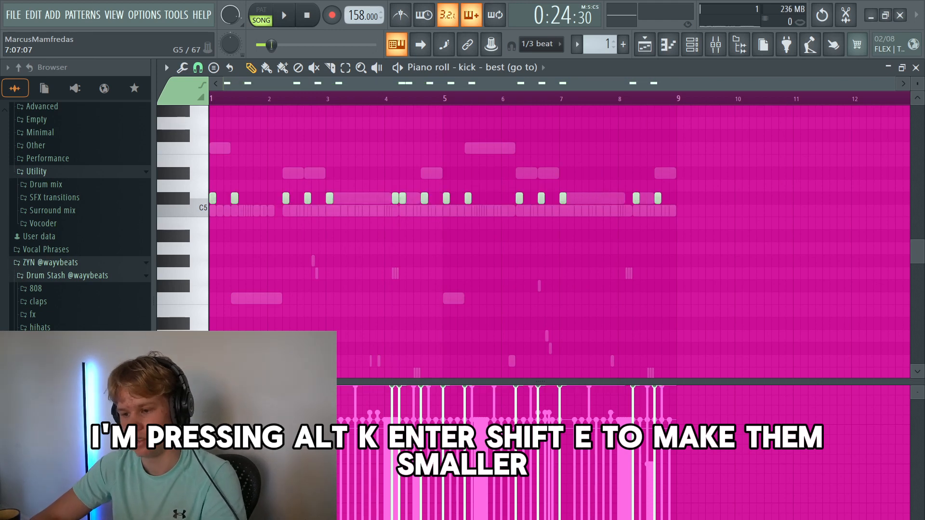
key(shift+Down)
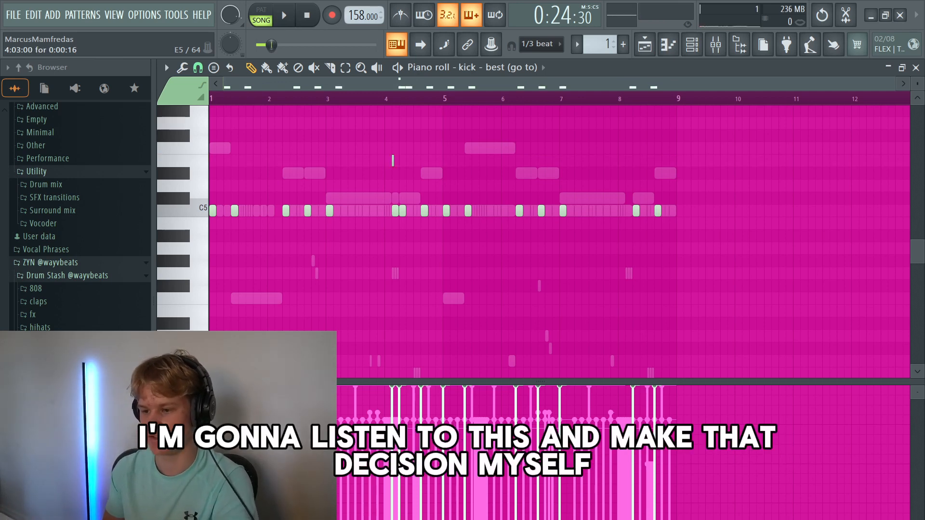
Play the kick pattern and remove the hits just before beat 2 of bar 4 and on beat 2 of bar 6.
key(space)
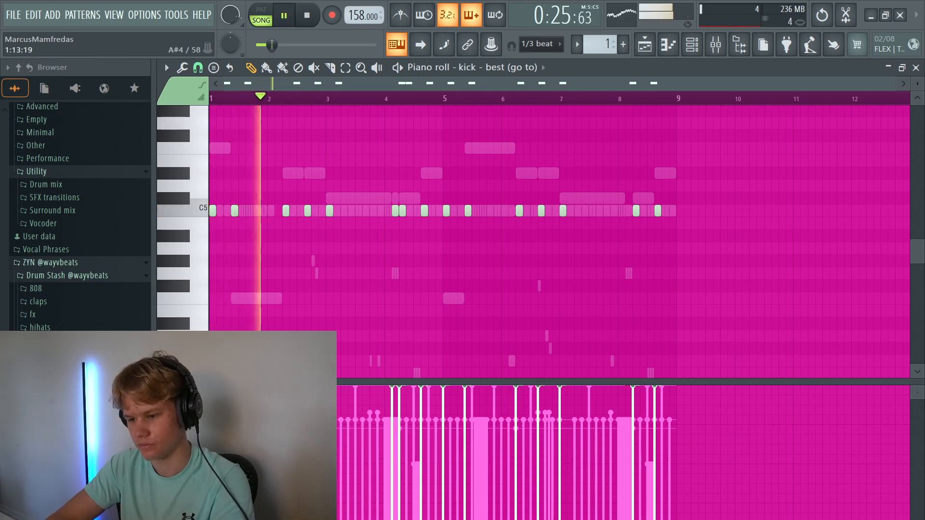
scroll(393, 211, up, 3)
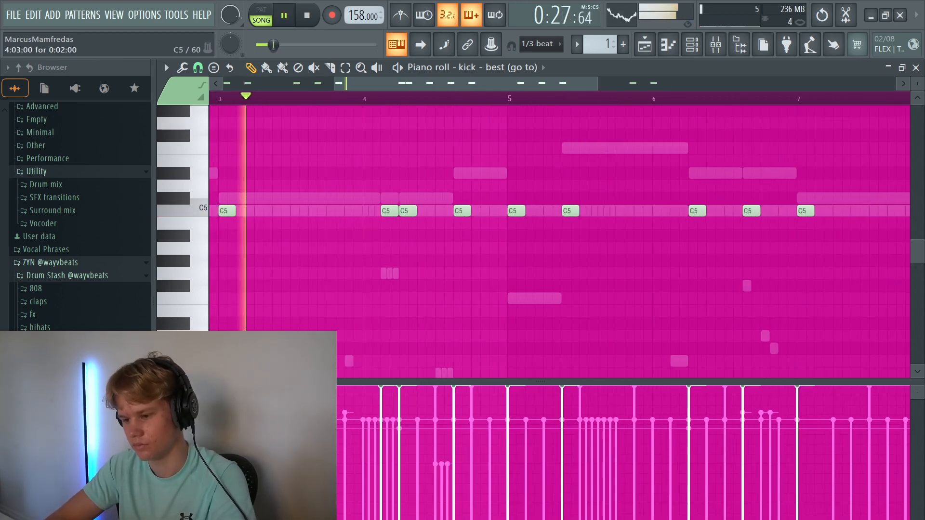
scroll(420, 210, down, 3)
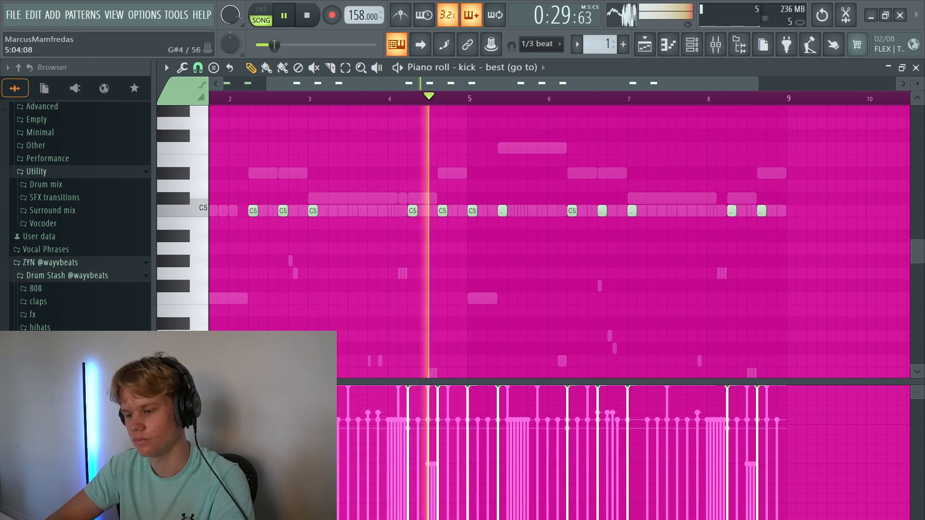
scroll(433, 211, down, 2)
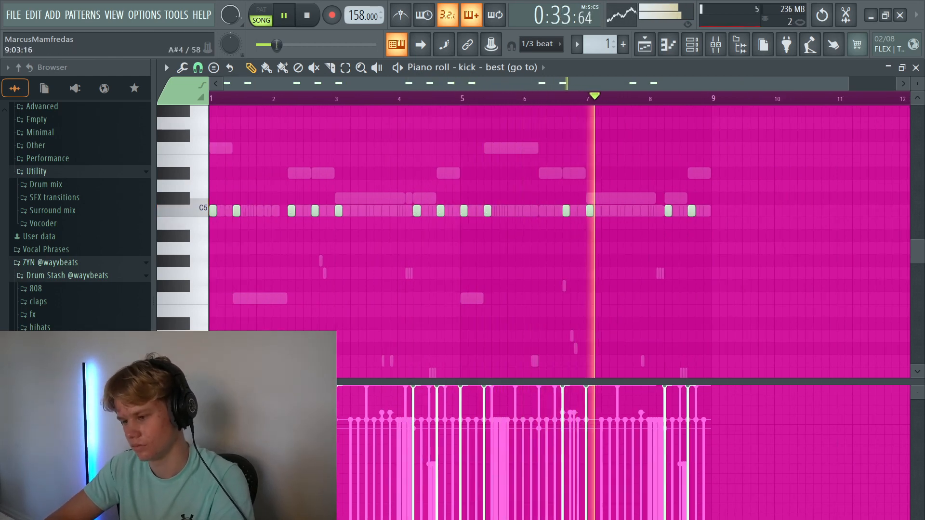
scroll(432, 217, right, 1)
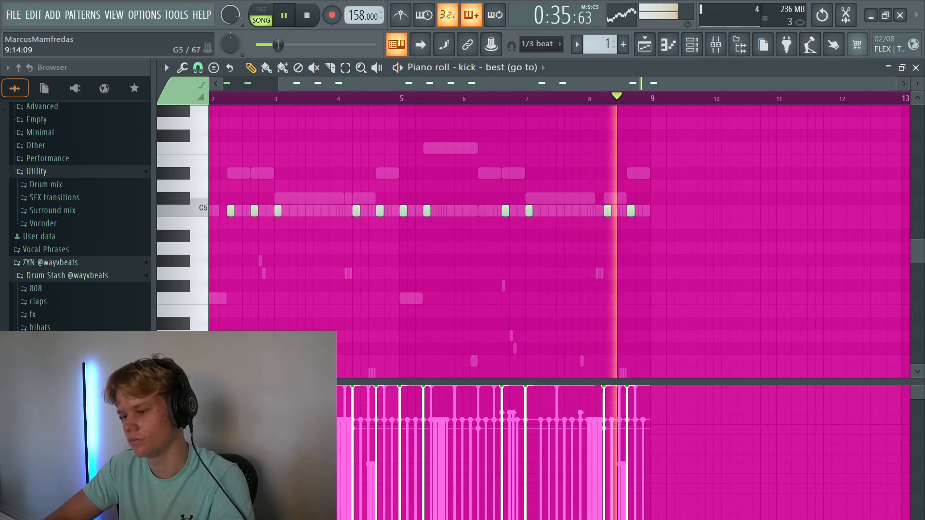
scroll(463, 217, down, 1)
Stop playback, route the 808, snare, clap, hi-hat, open hat and kick channels to mixer tracks 2 to 9, and check the assignments.
click(692, 44)
key(space)
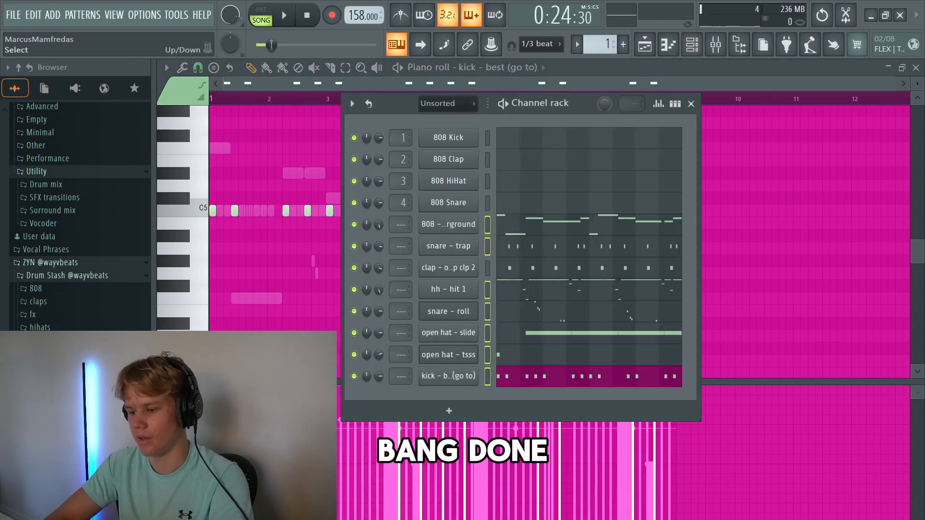
key(F9)
key(F5)
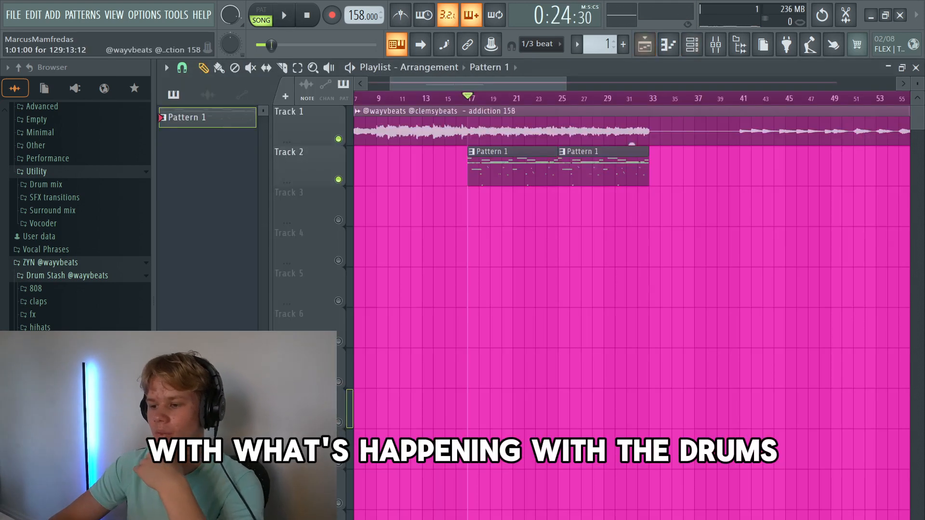
double_click(547, 130)
key(Escape)
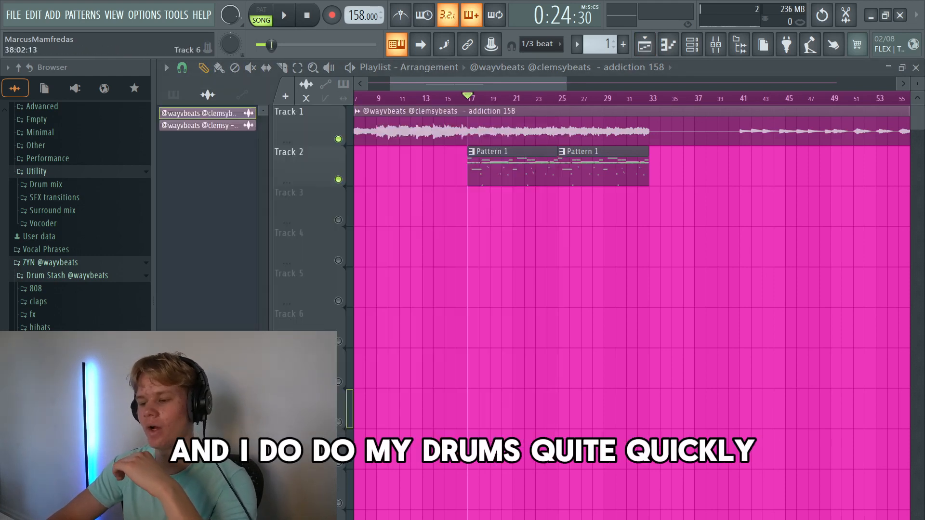
scroll(424, 273, down, 2)
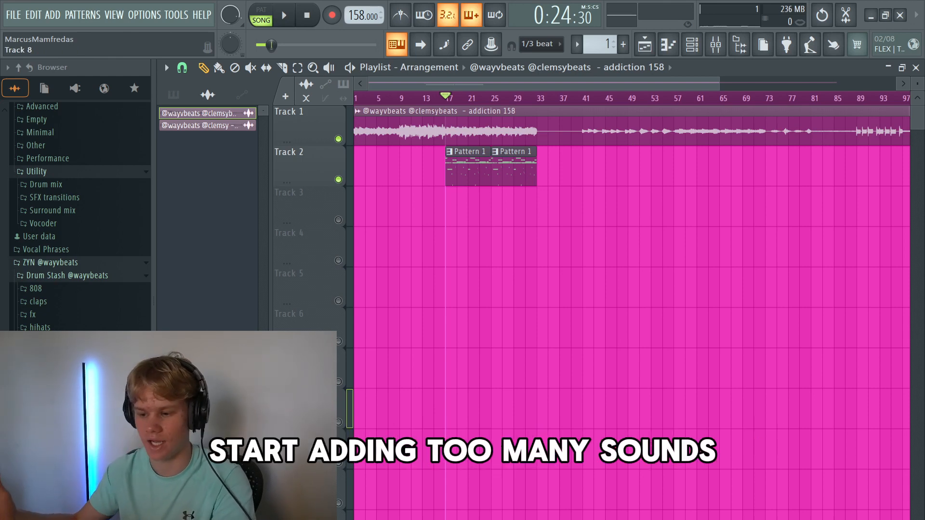
key(F6)
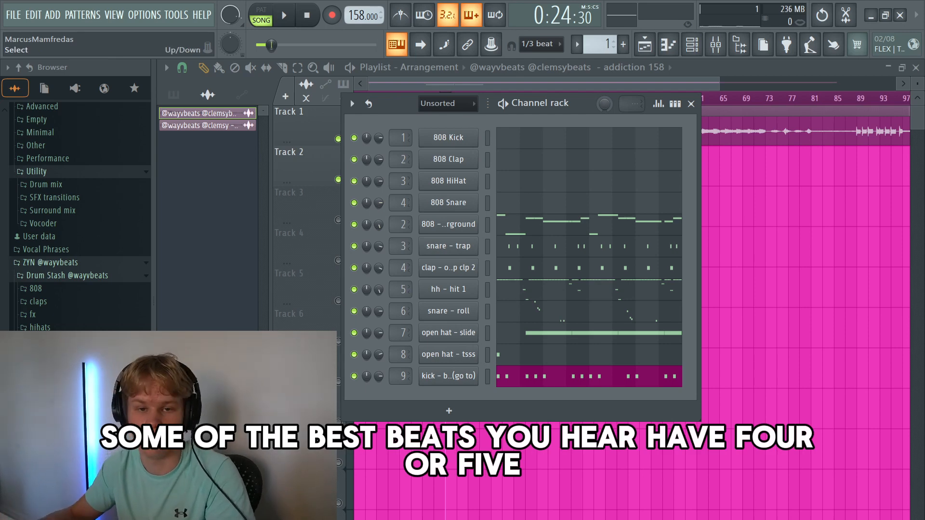
key(F6)
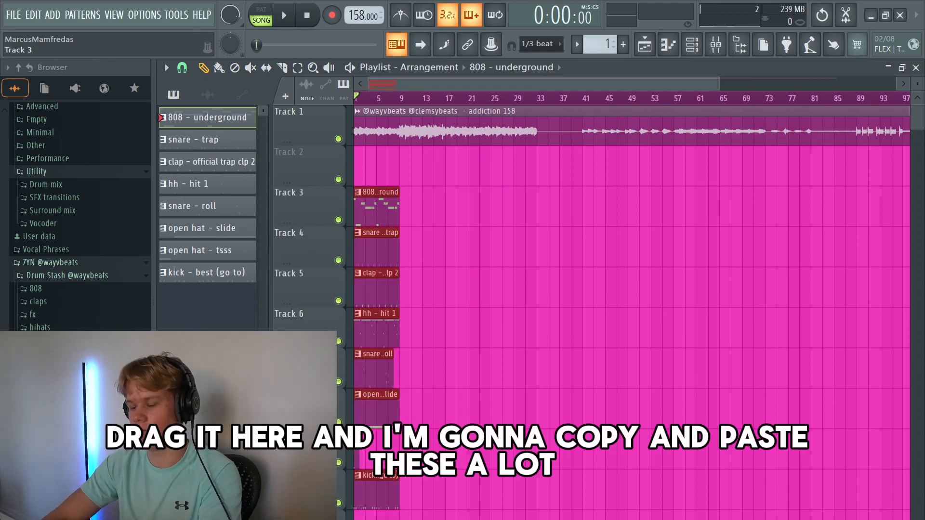
Duplicate the eight-bar clips of the separate 808 and drum patterns eight times along the playlist.
key(ctrl+b)
key(ctrl+b)
key(ctrl+b)
key(ctrl+b)
key(ctrl+b)
key(ctrl+b)
key(ctrl+b)
key(ctrl+b)
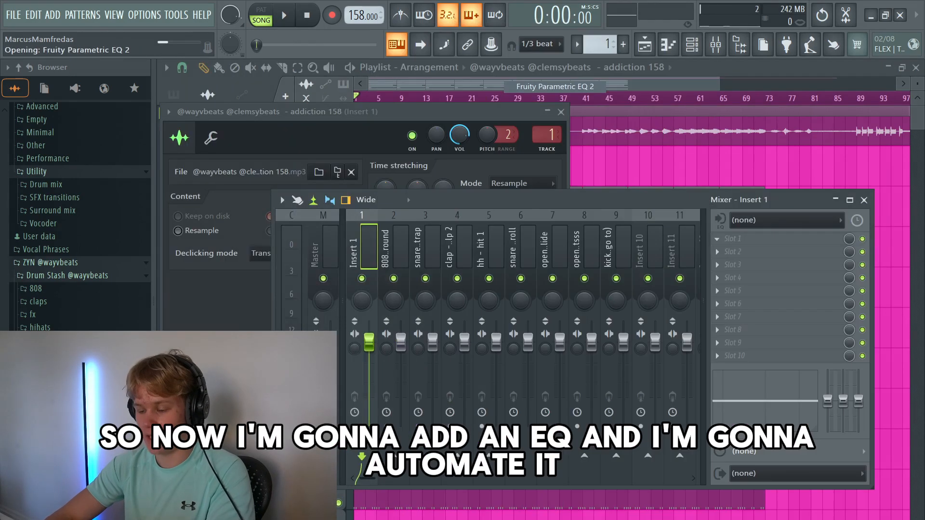
Add Fruity parametric EQ 2 with a low cut near 200 Hz to the sample's mixer track and create an automation clip for its mix level.
click(664, 187)
click(711, 241)
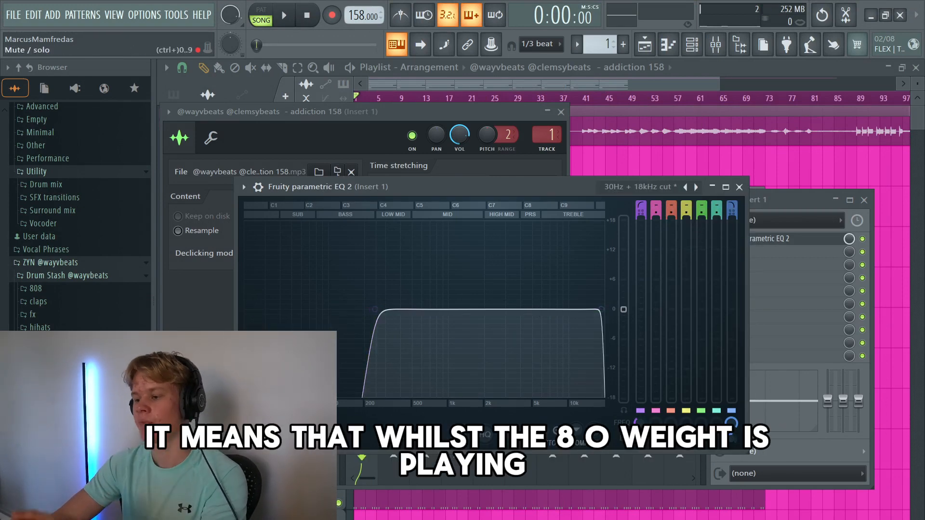
right_click(849, 239)
click(819, 333)
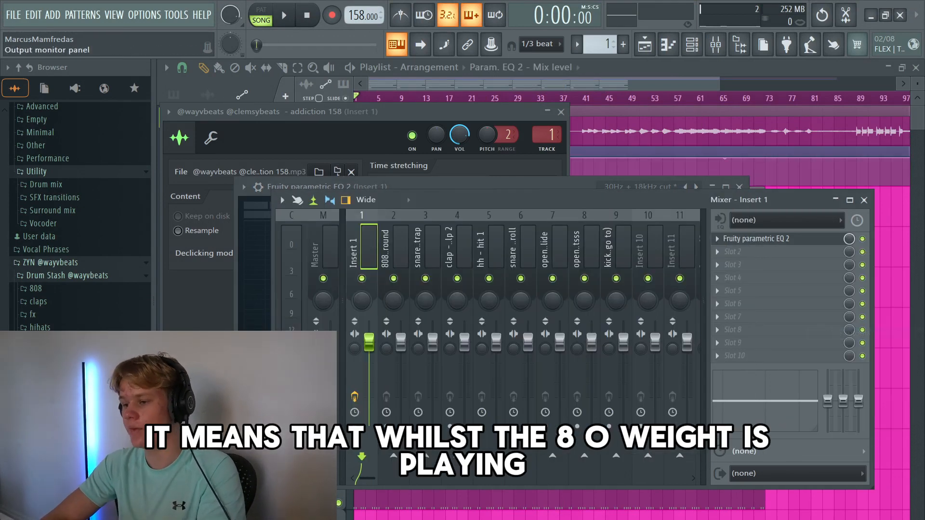
Delete all 808 and drum clips in bars 1 to 16 of the playlist, keeping the sample and EQ automation.
click(645, 44)
scroll(482, 207, up, 3)
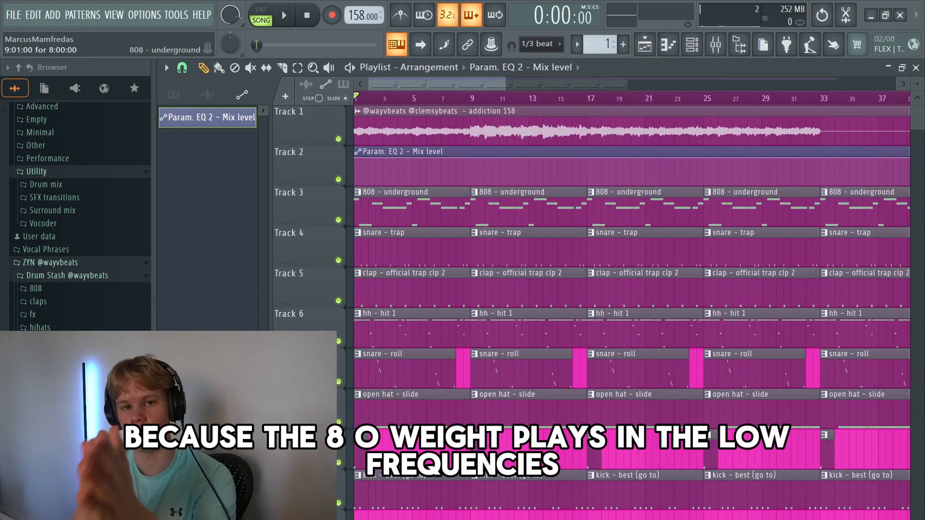
key(Delete)
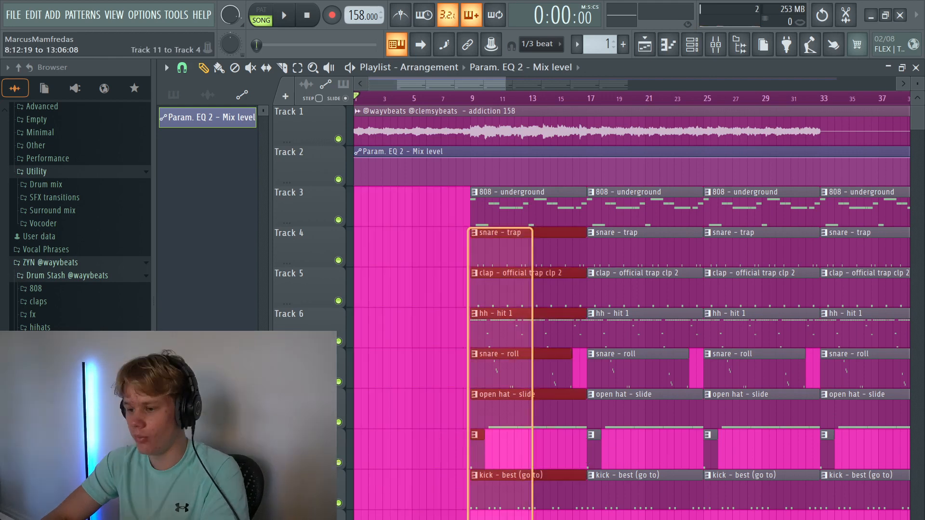
key(Delete)
key(Delete)
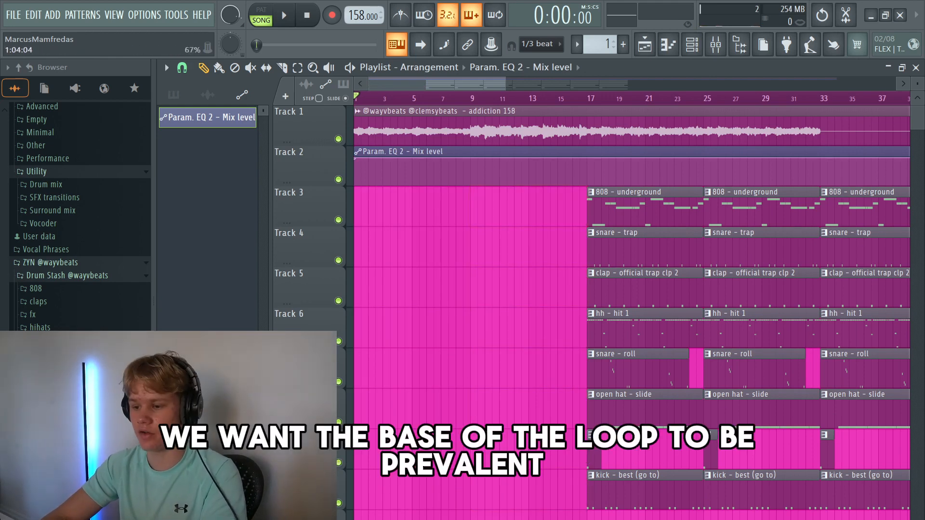
Shape the EQ mix level automation to stay at minimum through bar 16 and jump to maximum at bar 17.
drag(580, 159, 580, 184)
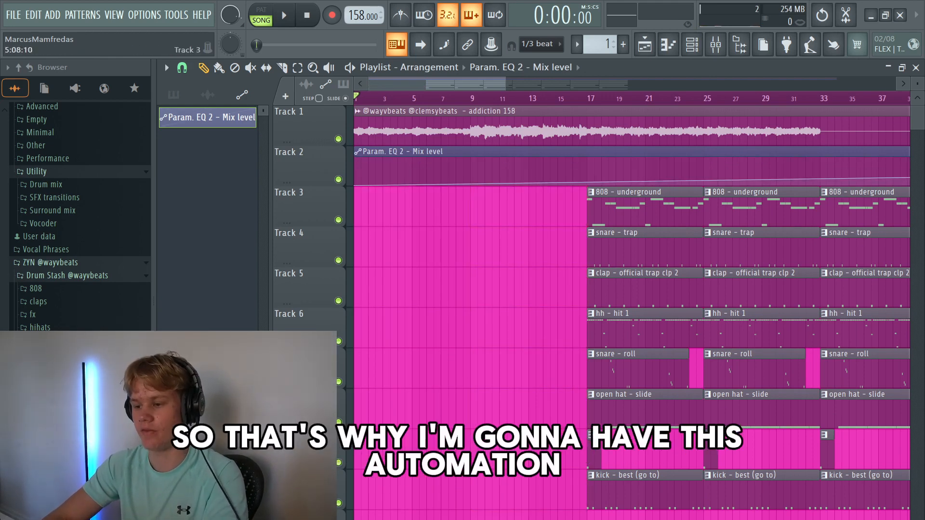
drag(746, 182, 747, 159)
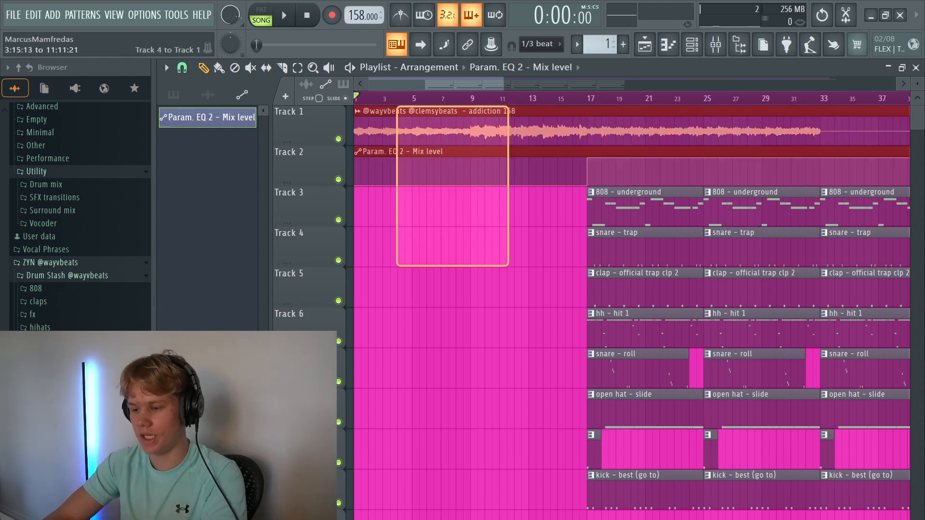
scroll(591, 169, up, 4)
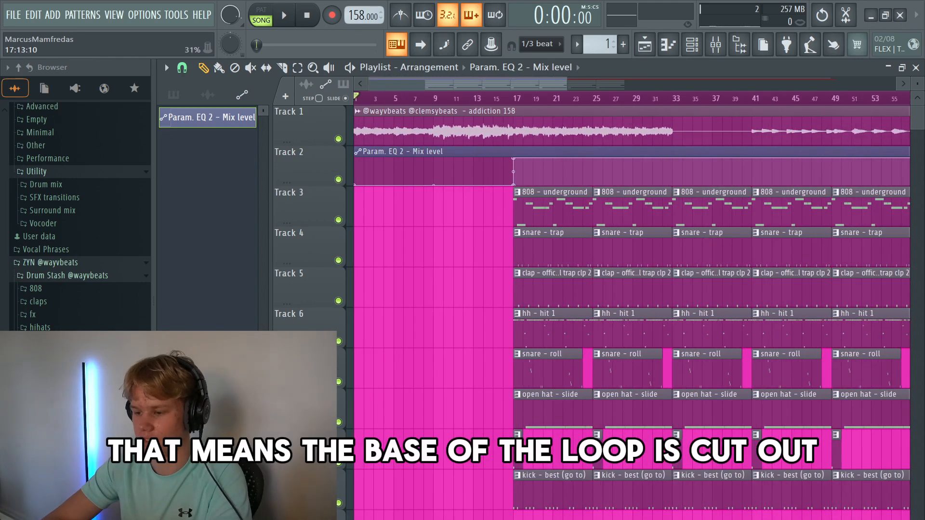
Play the arrangement from bar 17, set bars 17 to 24 as the loop region and play them with the mixer open.
key(space)
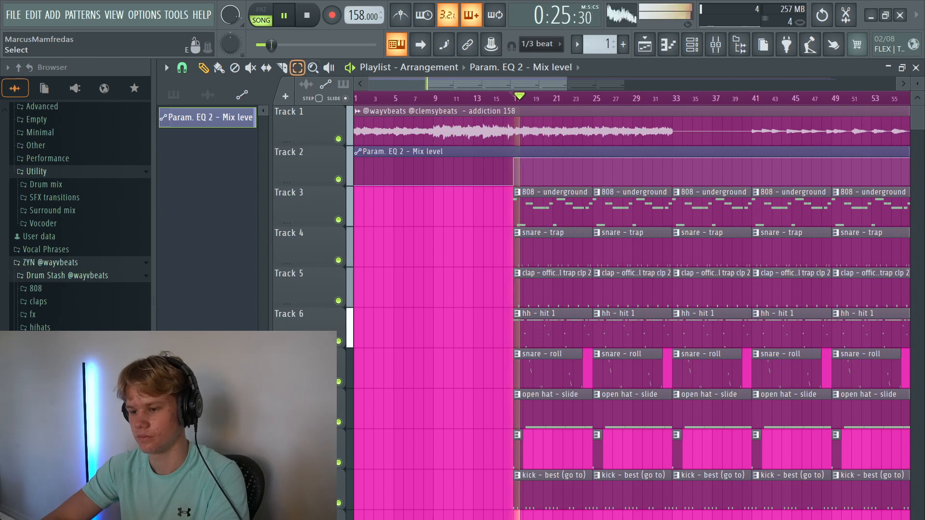
key(space)
drag(514, 99, 544, 98)
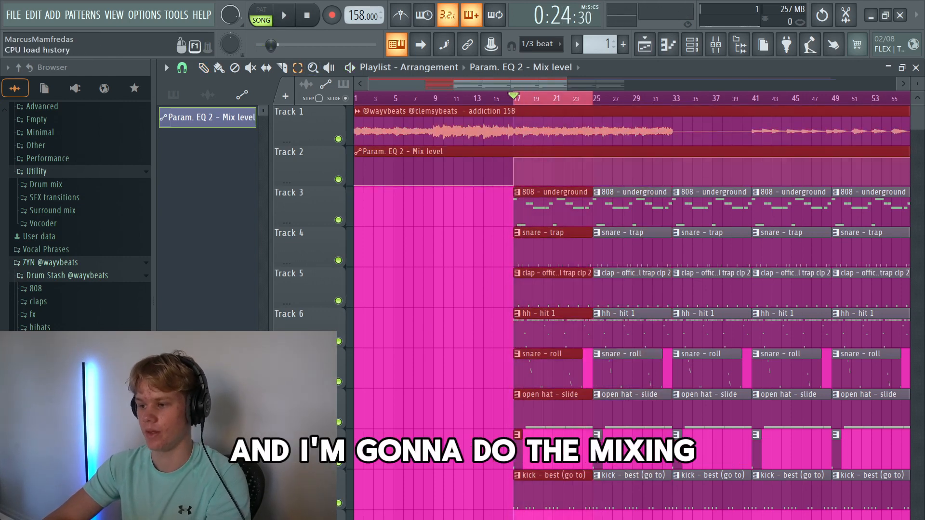
click(716, 44)
key(space)
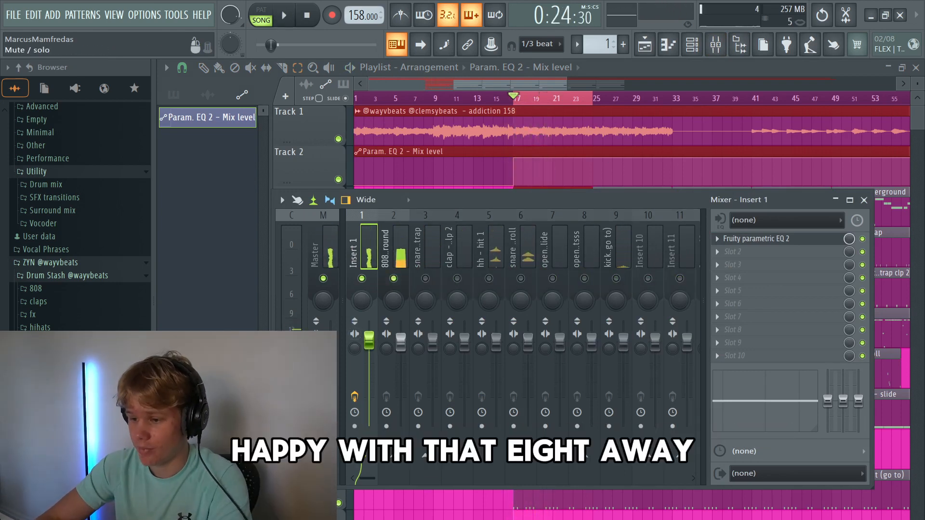
Unmute the 808 and trap snare mixer tracks, set the 808 to about 0.6 dB and lower the snare's volume while the loop plays.
click(394, 245)
drag(401, 341, 401, 340)
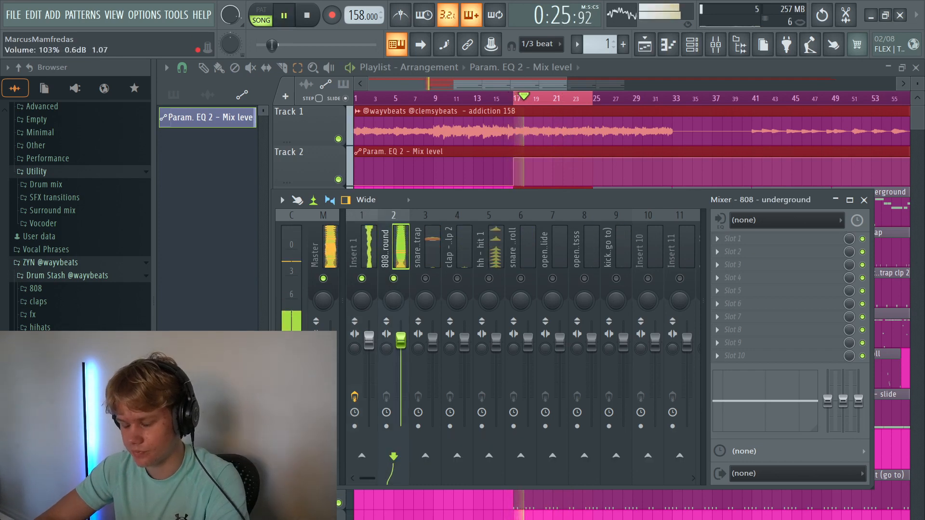
click(418, 247)
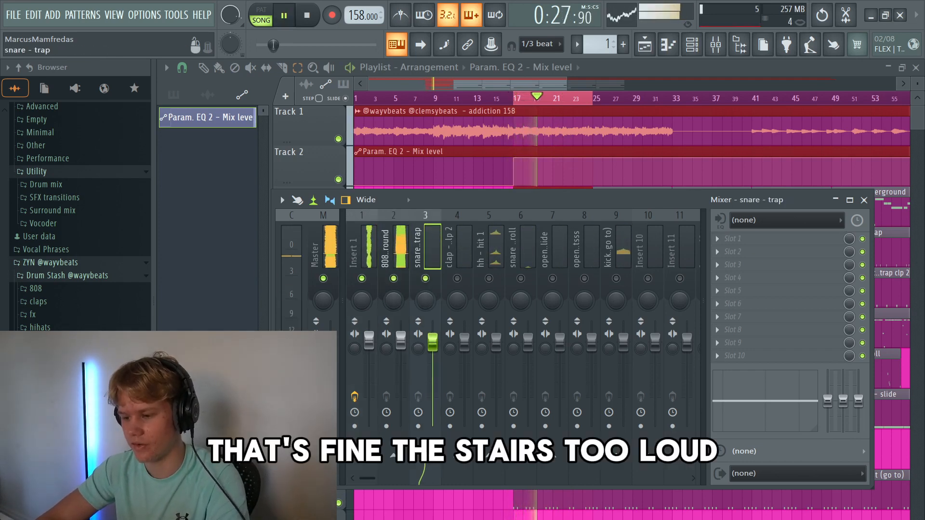
drag(433, 342, 432, 353)
key(space)
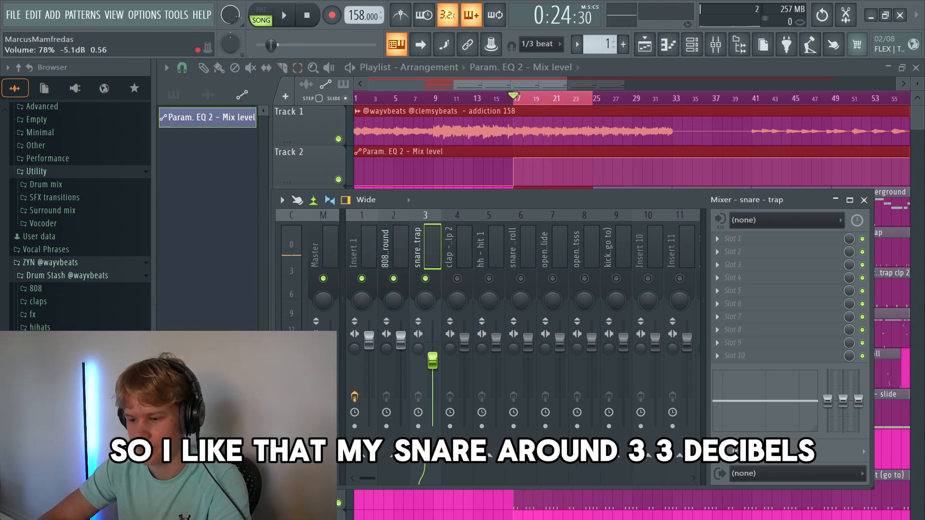
key(space)
drag(433, 360, 432, 351)
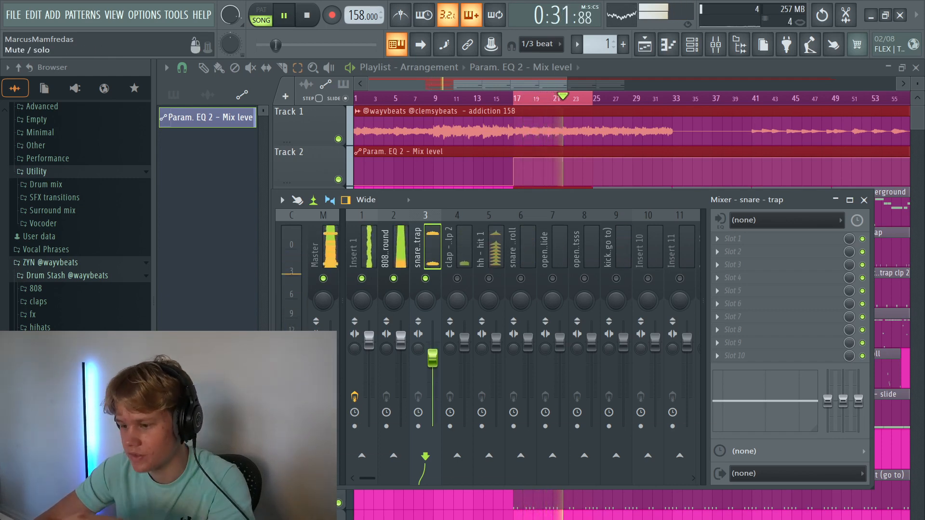
Unmute the clap and hi-hat mixer tracks, raise the clap slightly and lower the hi-hat slightly.
click(464, 342)
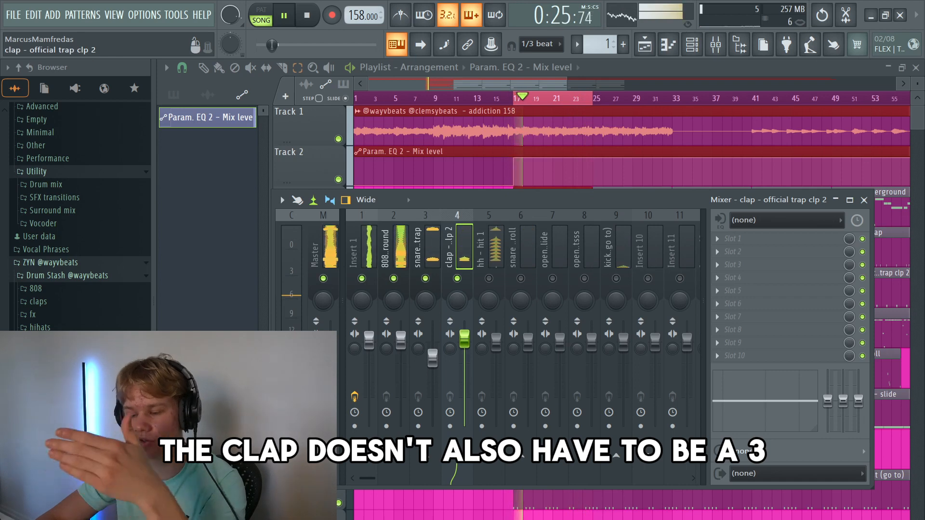
click(496, 342)
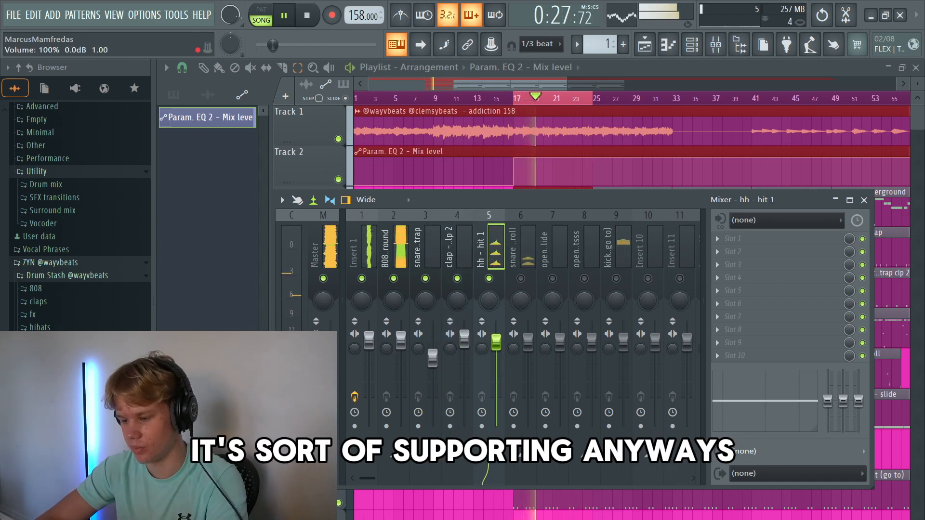
drag(497, 358, 496, 352)
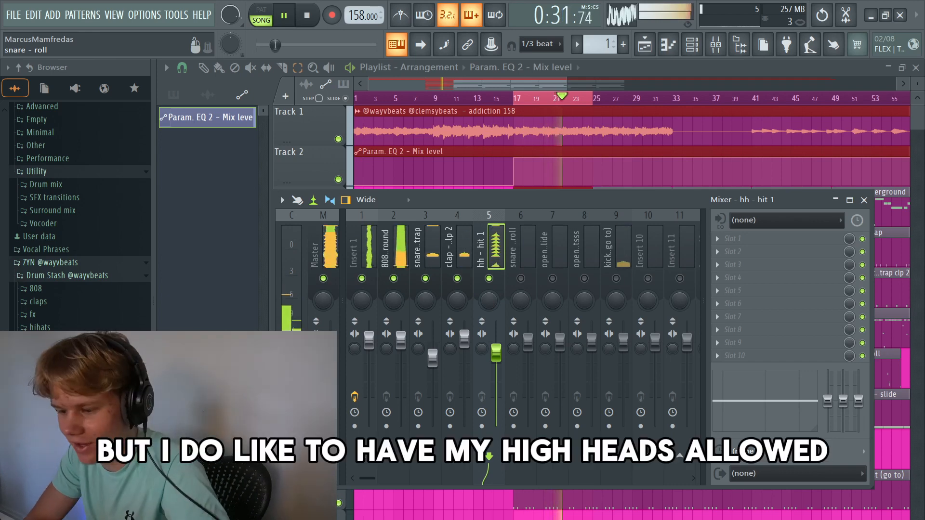
drag(496, 352, 497, 344)
Unmute the snare roll mixer track, lower its volume and pan it partly to the right against the playing loop.
click(521, 279)
key(space)
key(space)
click(519, 314)
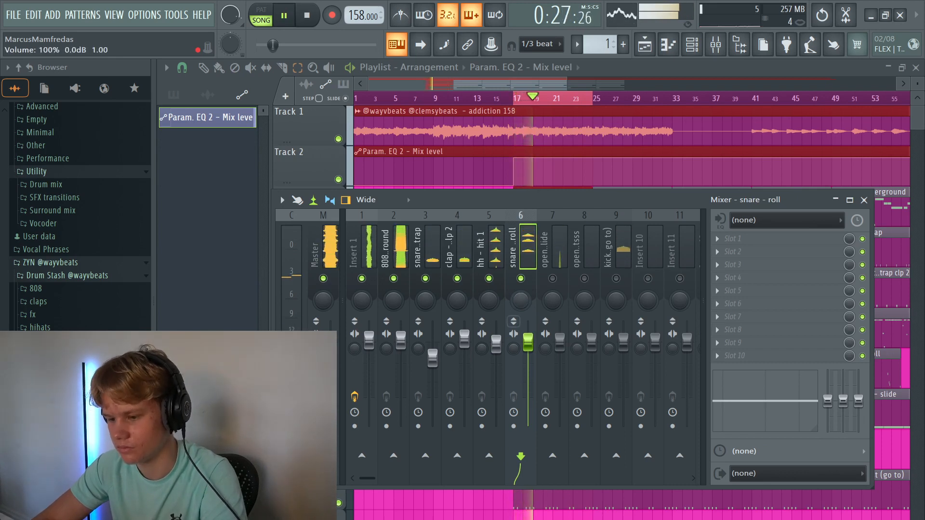
drag(528, 360, 528, 368)
key(space)
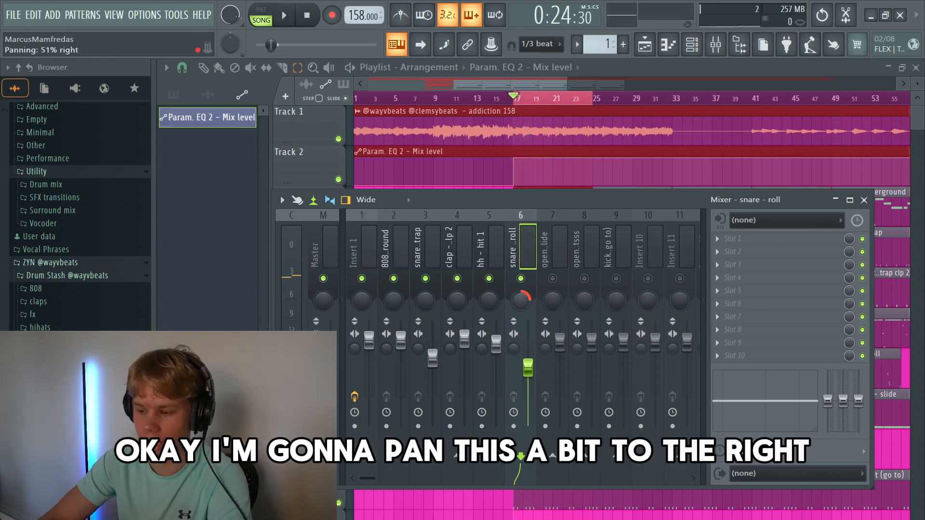
key(space)
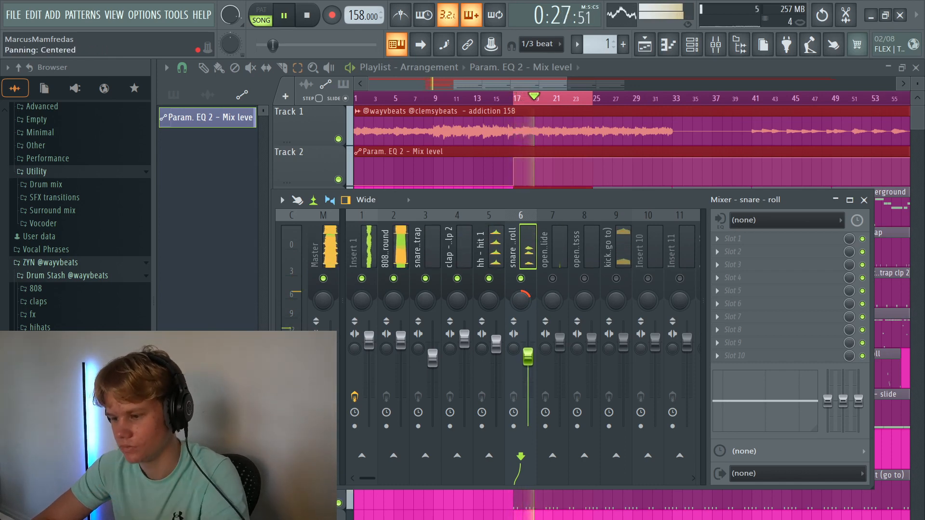
key(space)
Unmute both open hat mixer tracks, pan the slide hat about 43% left and raise both hats' volumes slightly.
click(553, 278)
key(space)
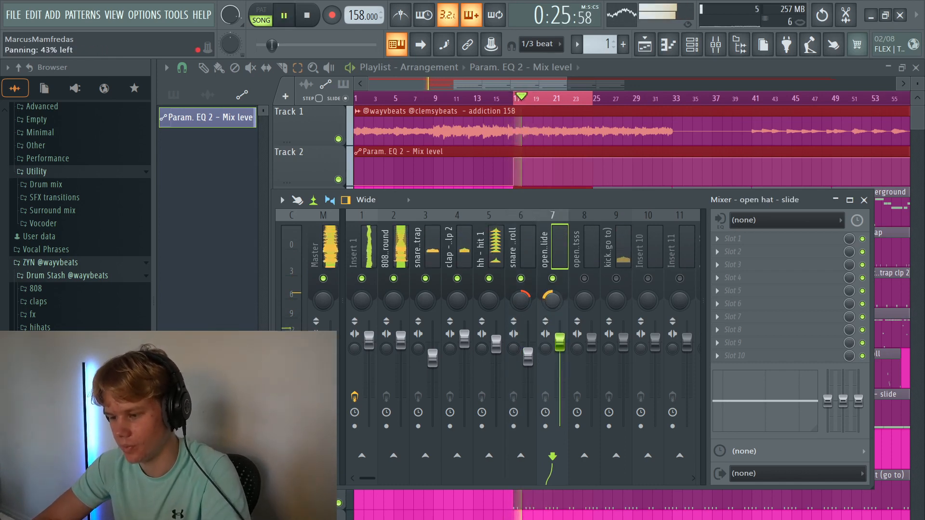
mouse_move(560, 341)
mouse_down()
mouse_move(559, 350)
mouse_move(560, 337)
mouse_up()
click(584, 278)
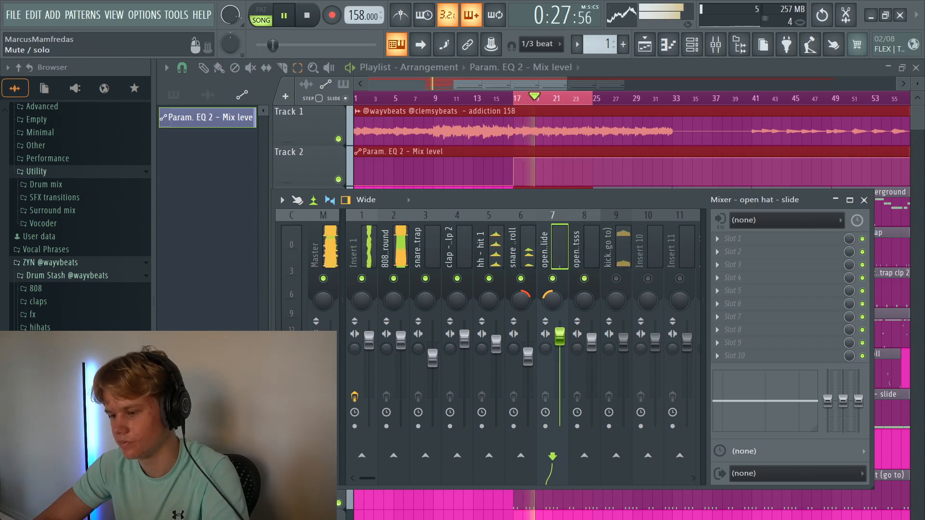
key(space)
key(space)
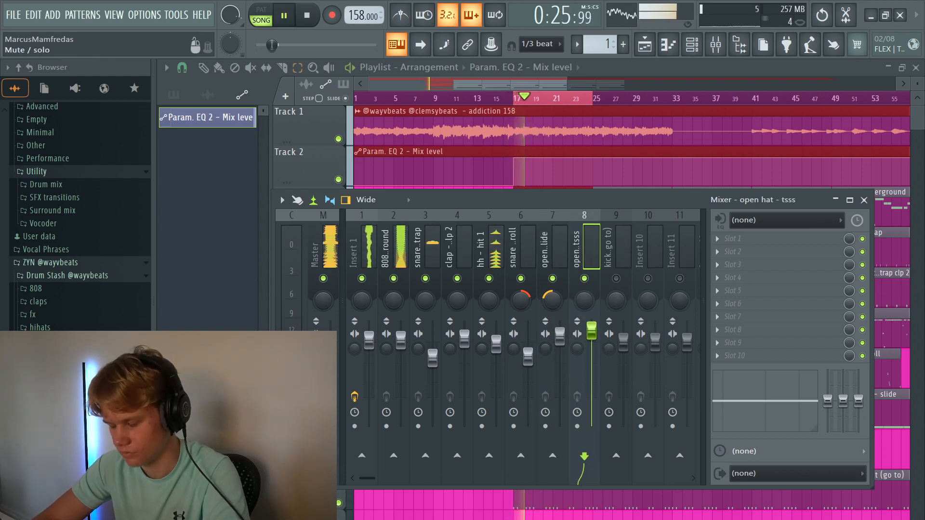
Unmute the kick mixer track, raise its volume to about 2.5 dB and close the mixer.
click(400, 340)
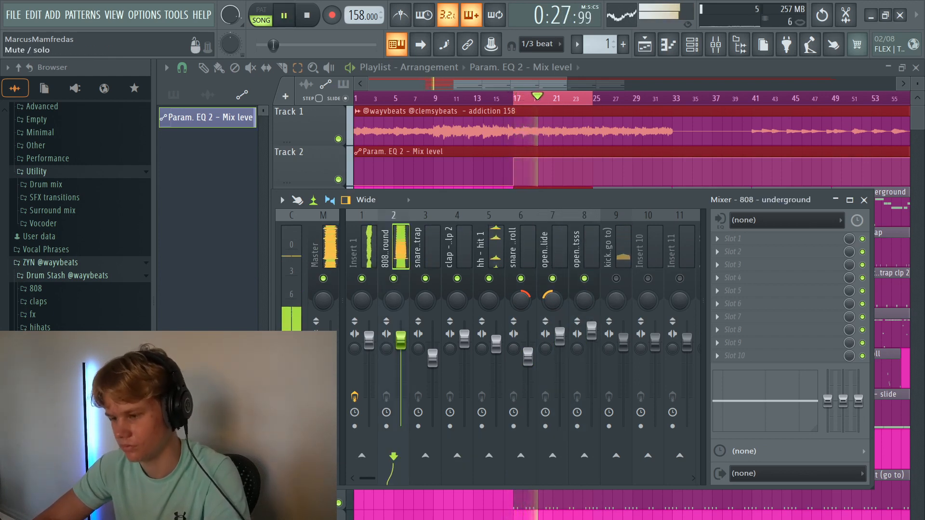
click(616, 279)
key(space)
key(space)
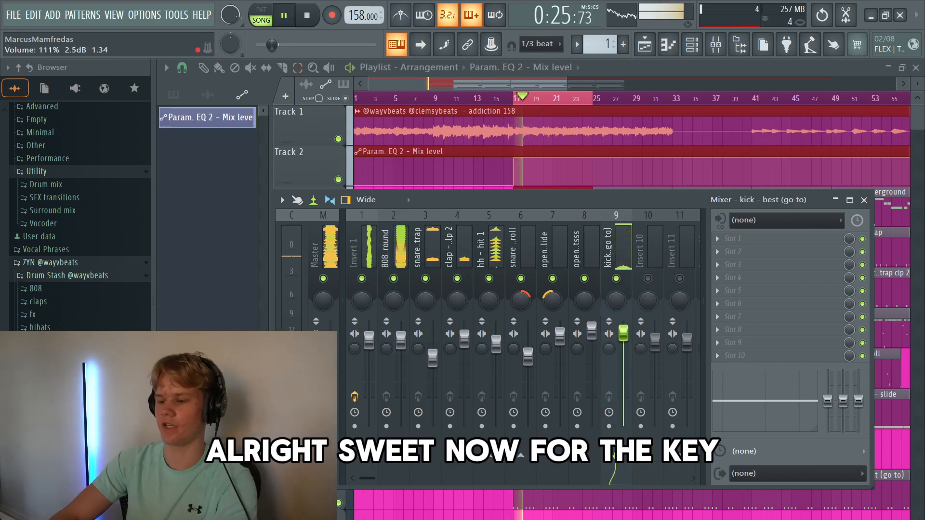
key(F9)
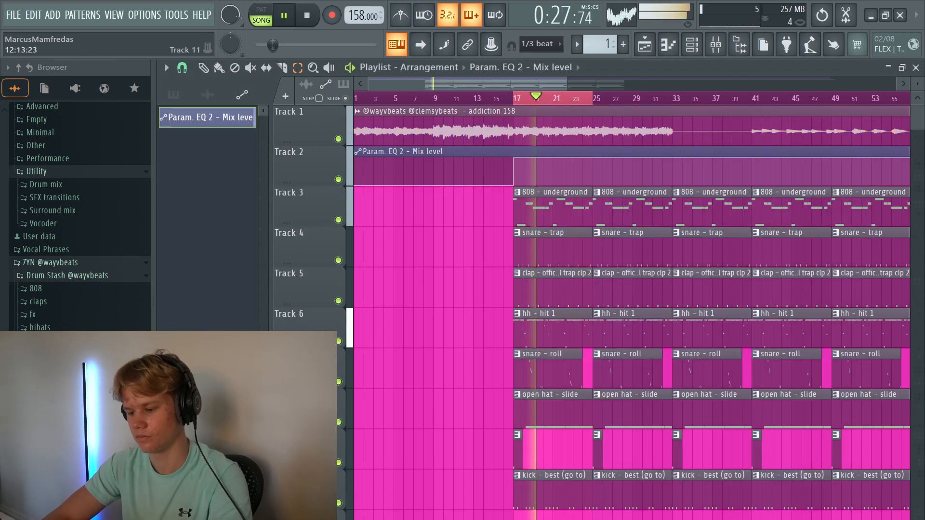
Open the kick - best (go to) pattern in the piano roll and delete the second kick note in bar 5.
key(space)
key(space)
key(space)
click(549, 482)
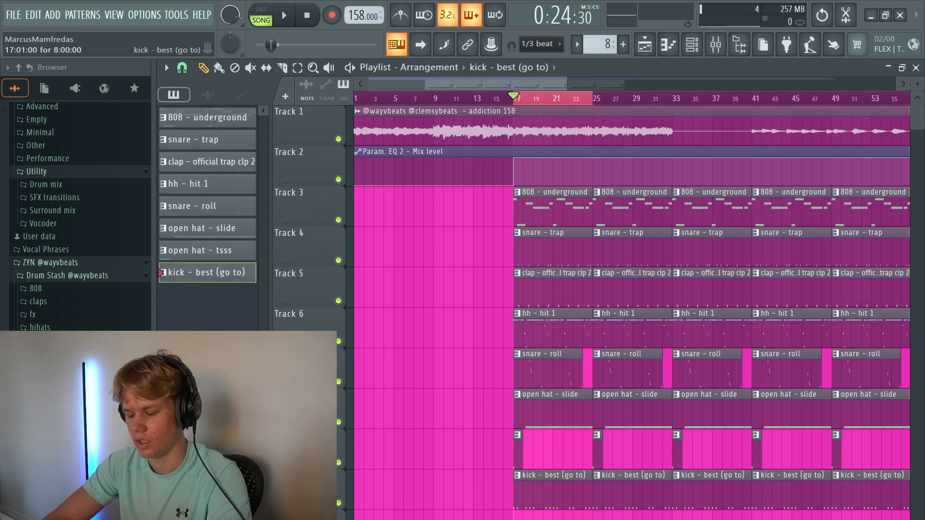
double_click(534, 475)
key(Delete)
key(space)
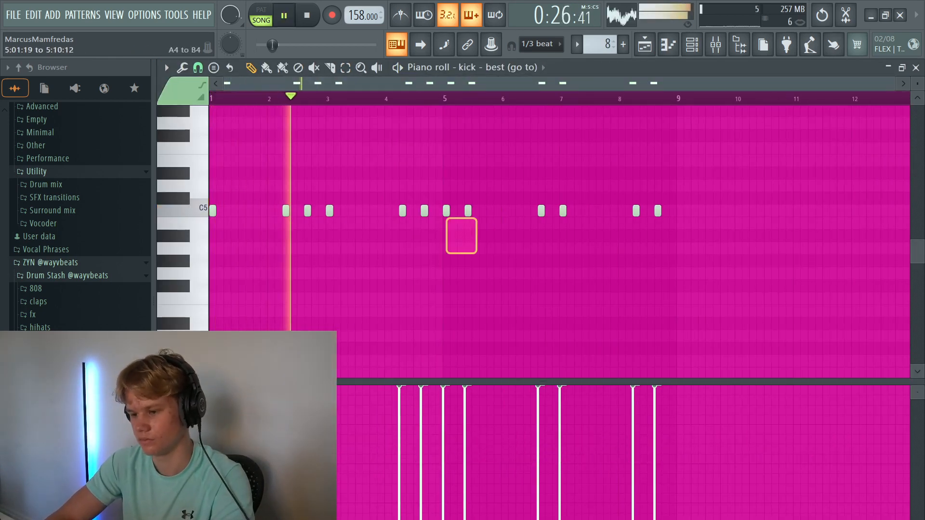
right_click(468, 211)
key(space)
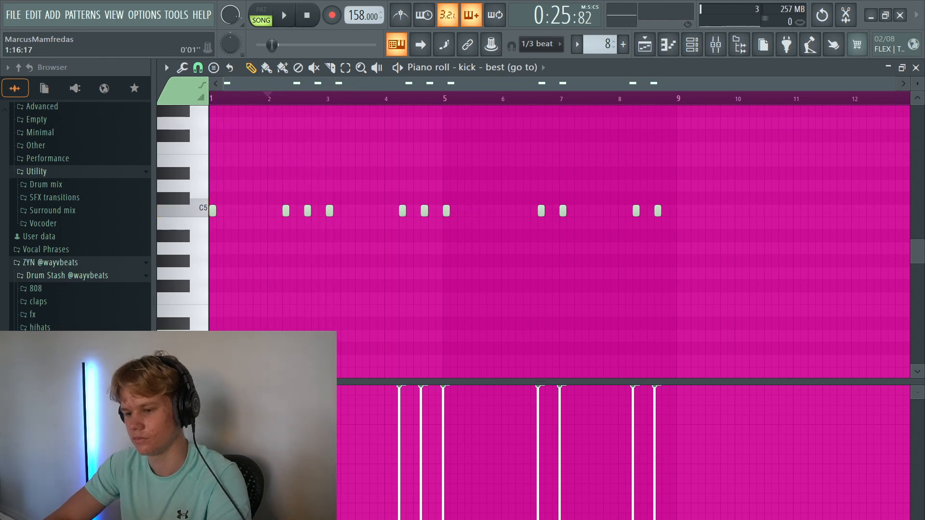
Delete the second kick notes in bars 2 and 8 of the pattern and return to the playlist.
key(space)
right_click(309, 211)
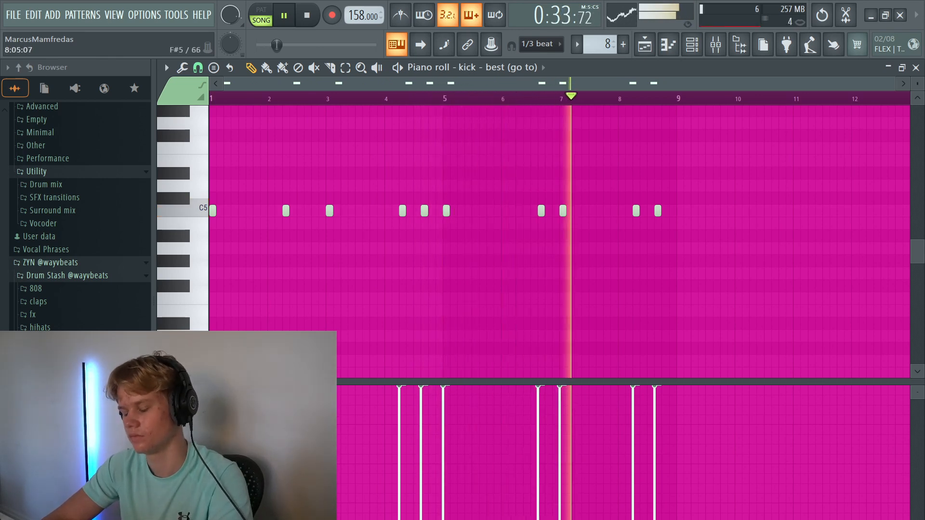
right_click(657, 210)
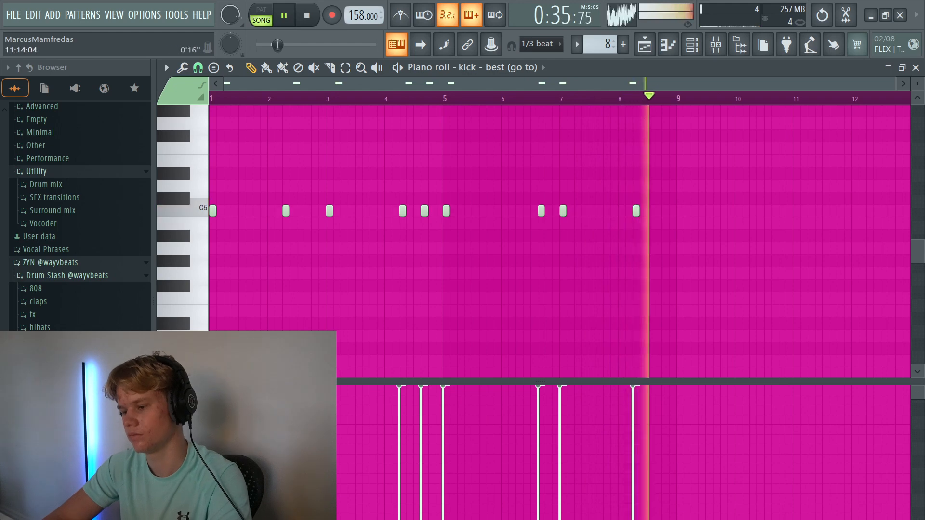
key(F5)
key(space)
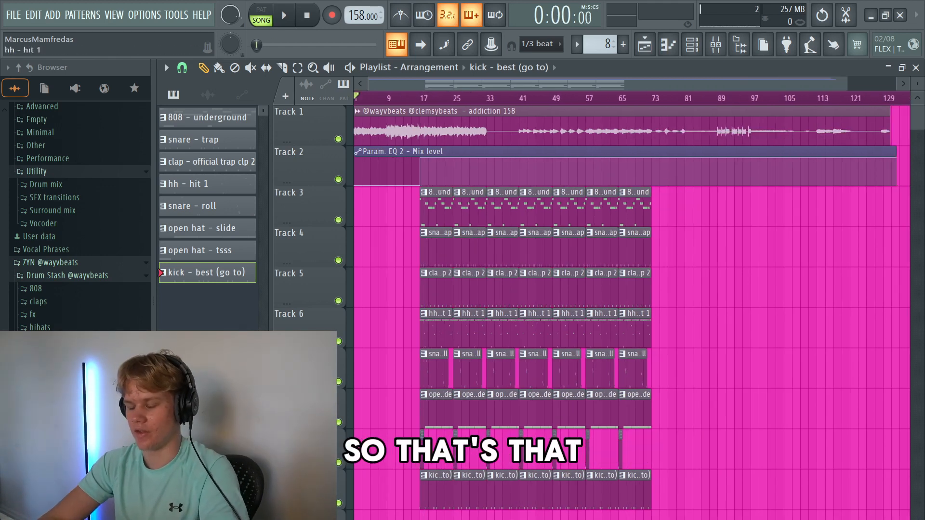
Select all 808 and drum clips in the playlist and move them down three tracks, starting with the 808 on Track 6.
drag(422, 506, 740, 188)
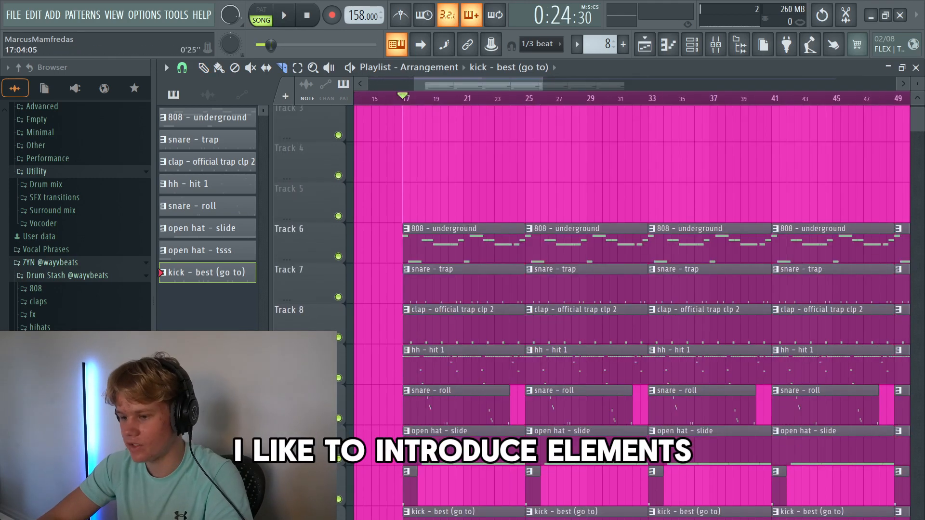
scroll(631, 313, down, 5)
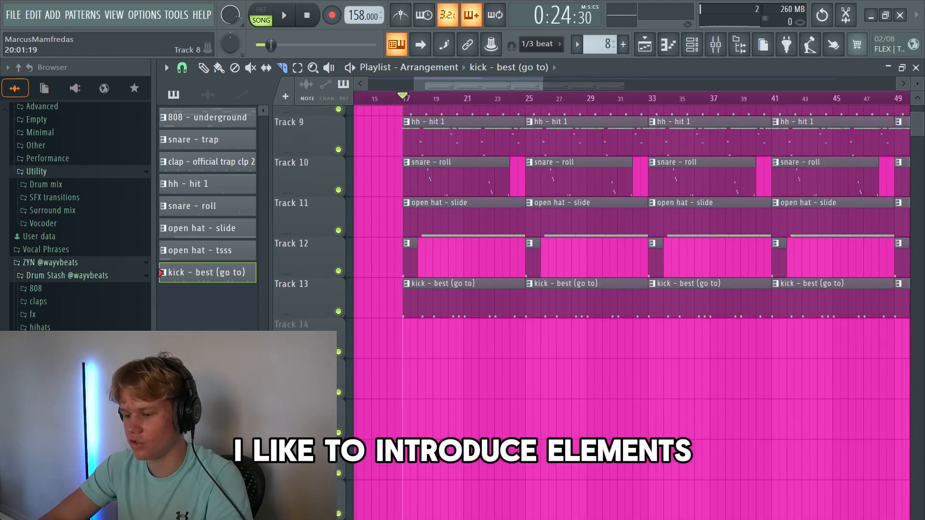
scroll(631, 313, up, 6)
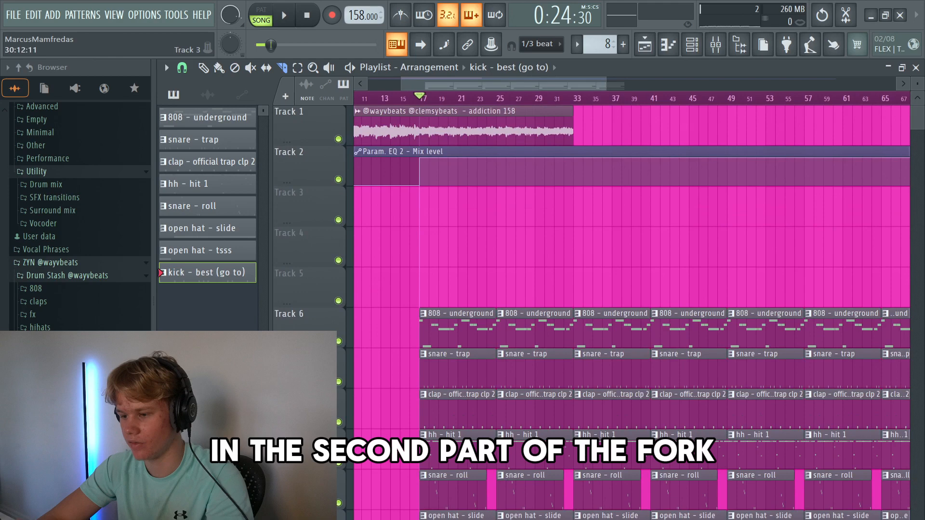
scroll(631, 314, down, 6)
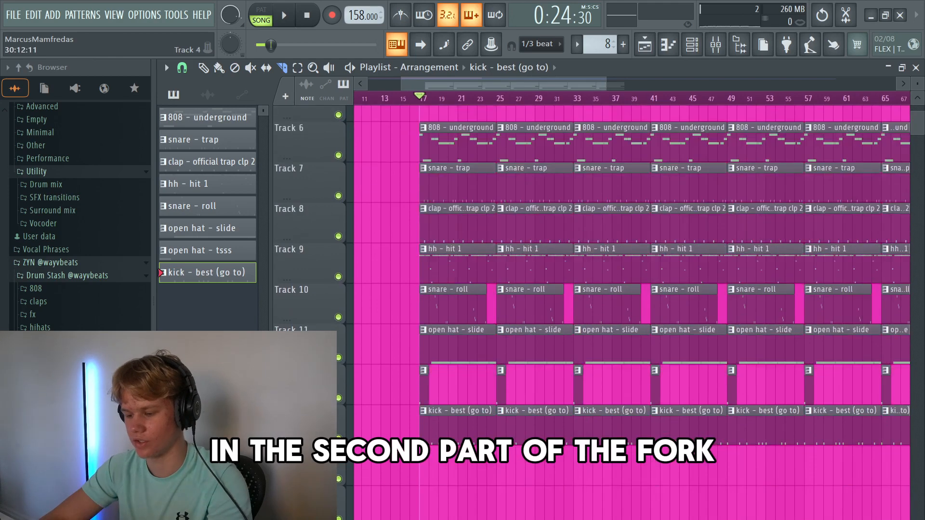
scroll(631, 313, up, 3)
Delete the kick clip and the short open hat - tsss clip that start at bar 17.
right_click(434, 338)
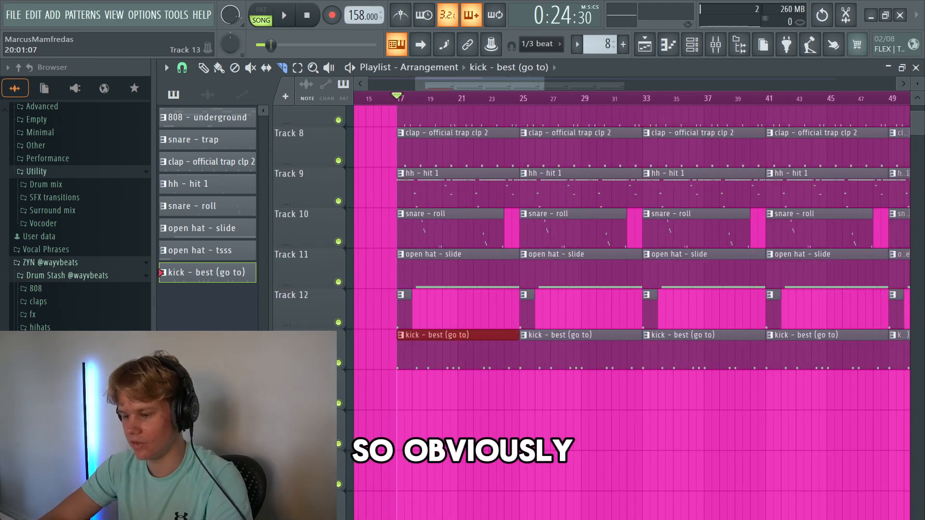
right_click(404, 294)
scroll(631, 313, up, 3)
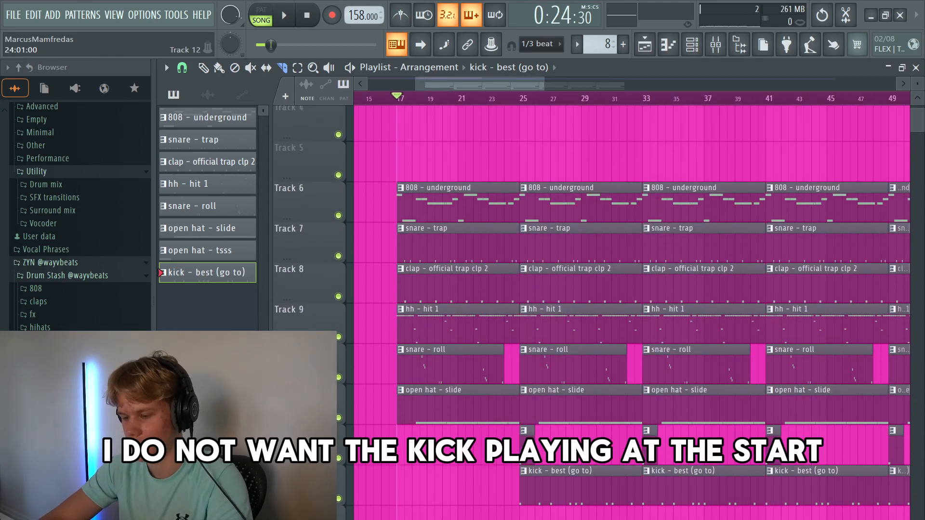
scroll(631, 313, down, 1)
Play the arrangement from bar 17 and delete the kick, snare roll and open hat - slide clips in bars 33 to 40.
key(space)
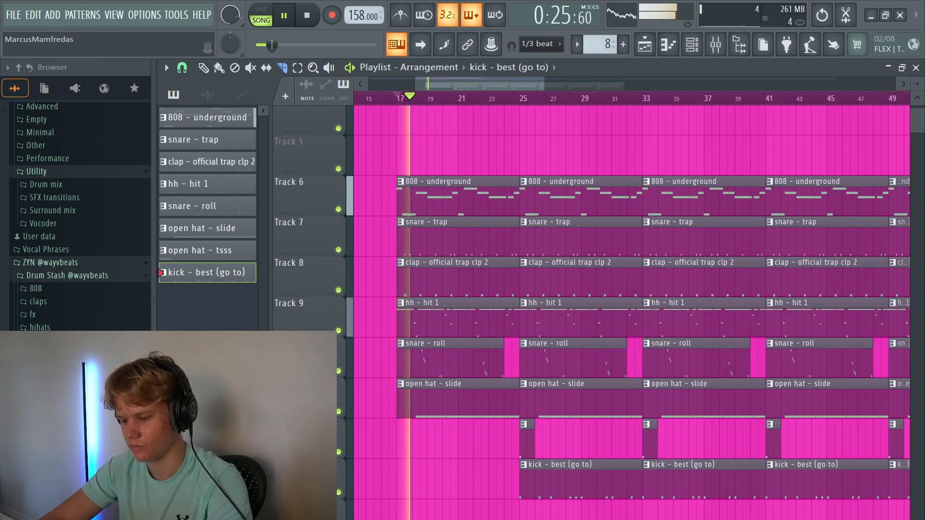
scroll(631, 313, up, 2)
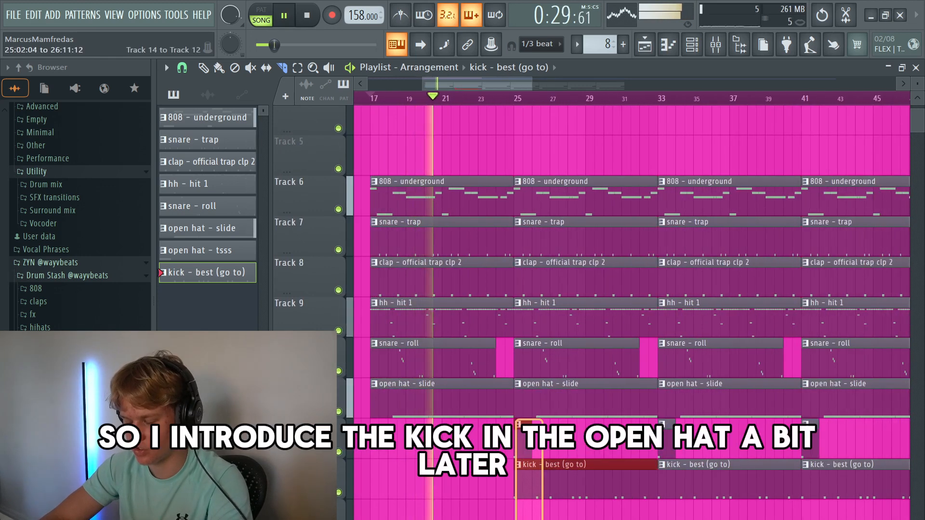
scroll(631, 404, up, 1)
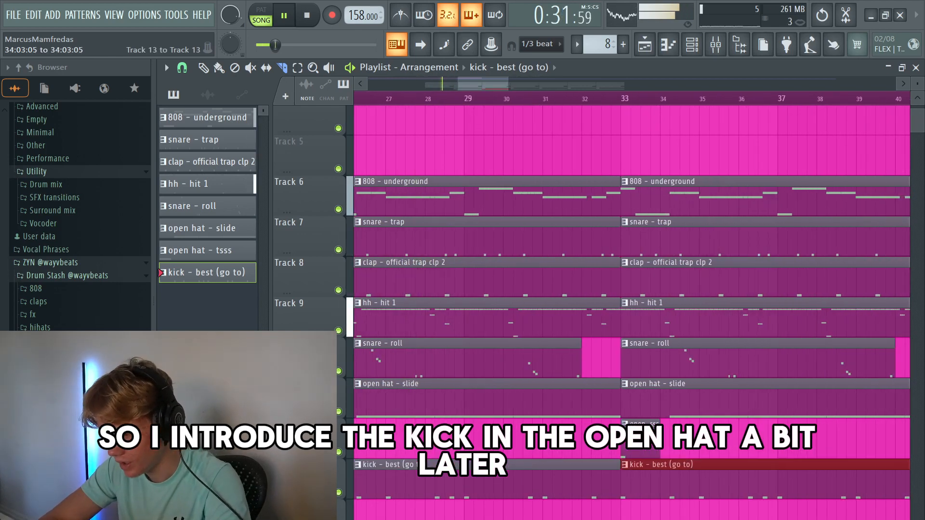
right_click(708, 482)
scroll(631, 313, up, 1)
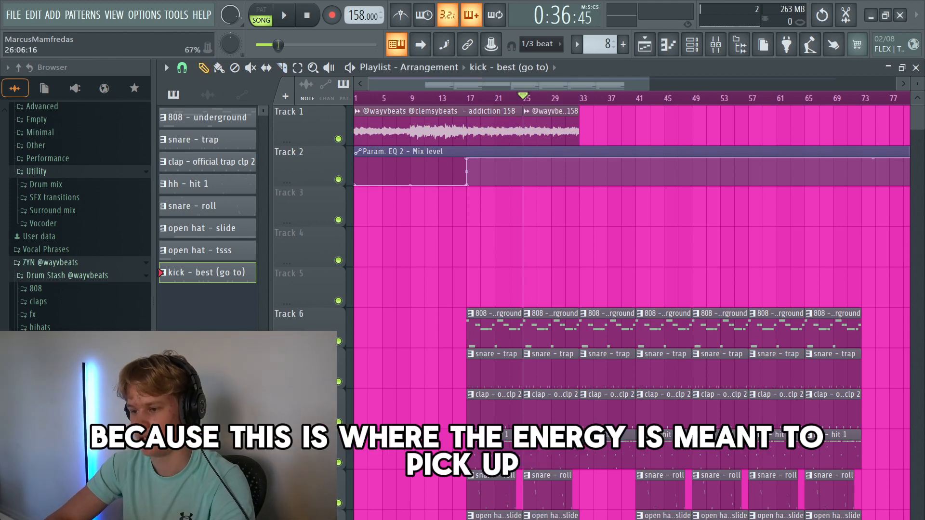
Move the sample section from bar 25 to about bar 46, copy the bar 9 to 24 section to Track 3 near bar 25 and play it.
drag(552, 126, 698, 126)
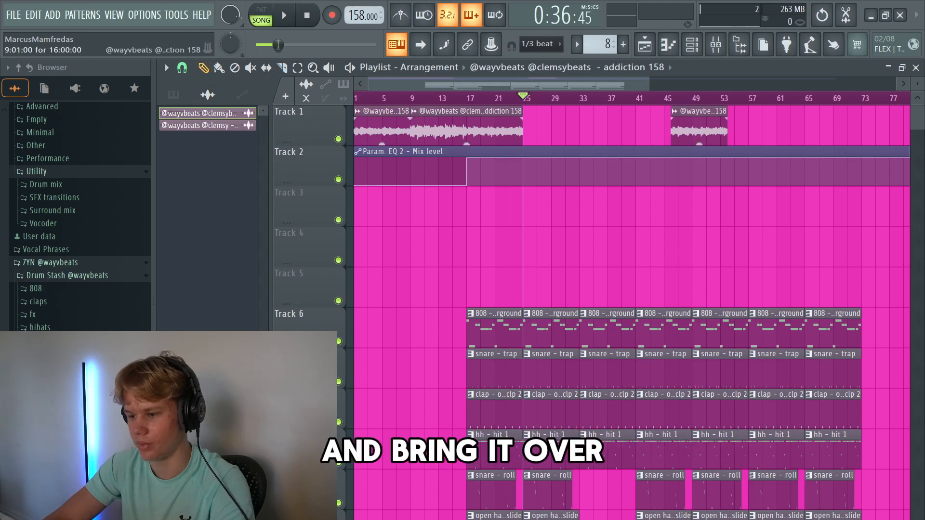
drag(416, 128, 531, 208)
scroll(532, 208, up, 3)
key(space)
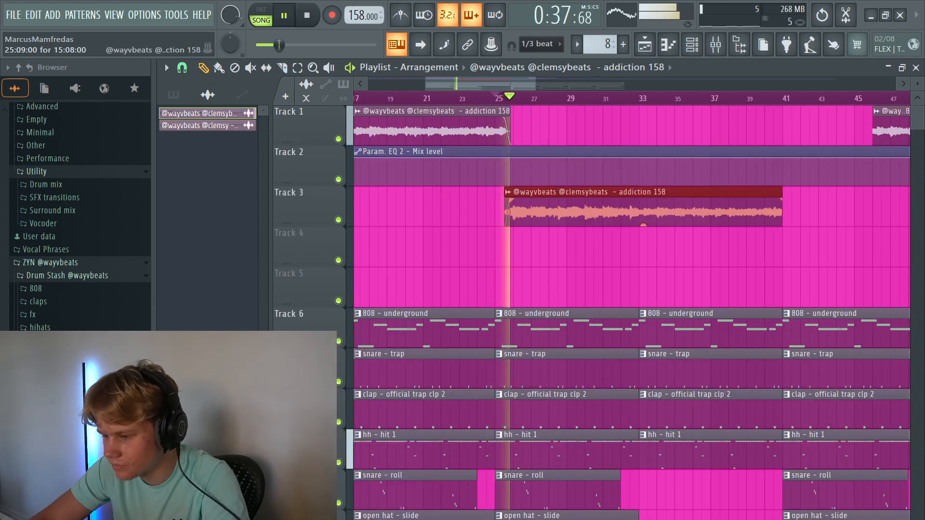
scroll(535, 208, up, 2)
scroll(532, 208, down, 3)
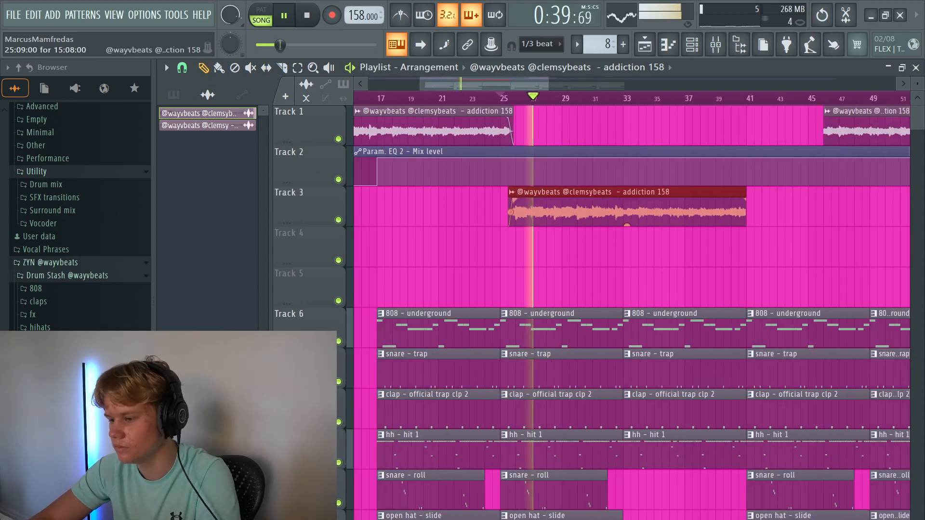
Lengthen the Track 3 sample clip to bar 49 and replace the Track 1 section at bar 46 with one starting at bar 49.
drag(711, 208, 826, 208)
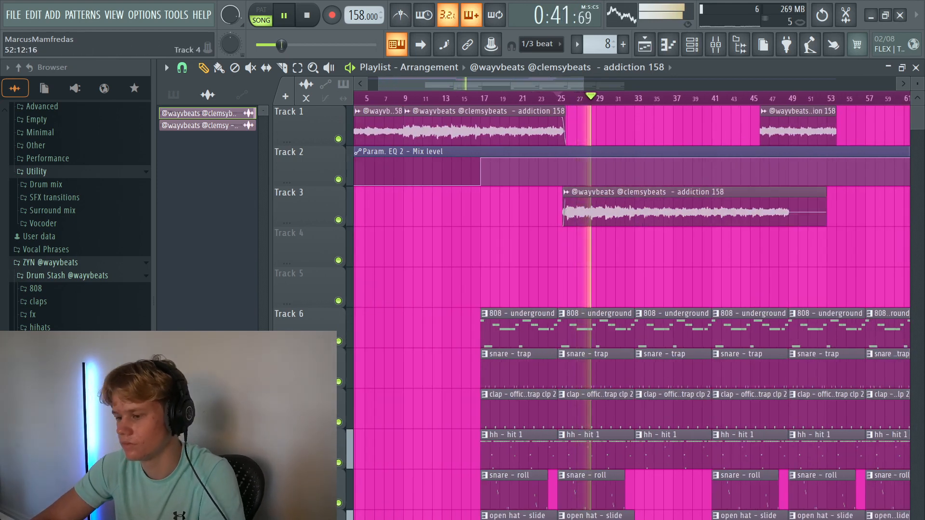
right_click(798, 128)
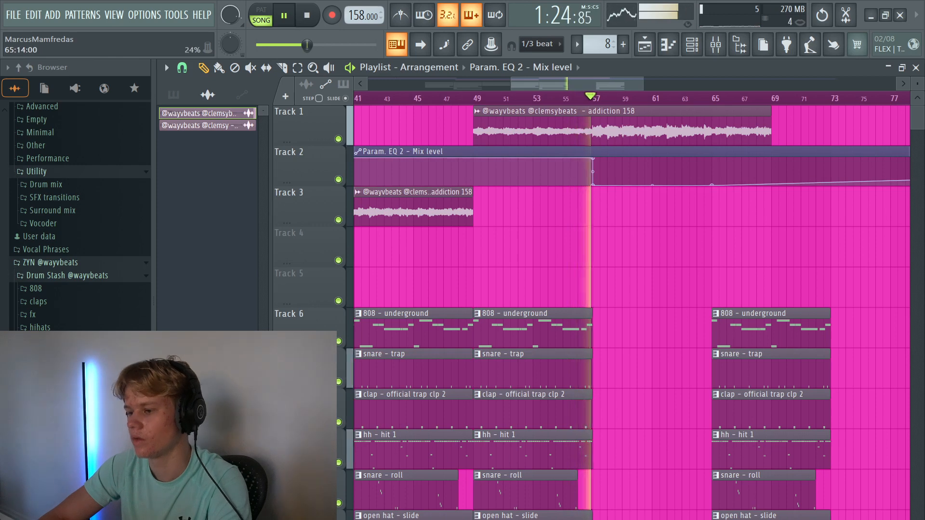
Fill bars 57 to 64 with copies of the snare, clap, snare roll, open hat - slide and open hat - tsss clips, leaving out the hi-hat.
scroll(626, 314, down, 3)
drag(594, 482, 554, 251)
key(ctrl+b)
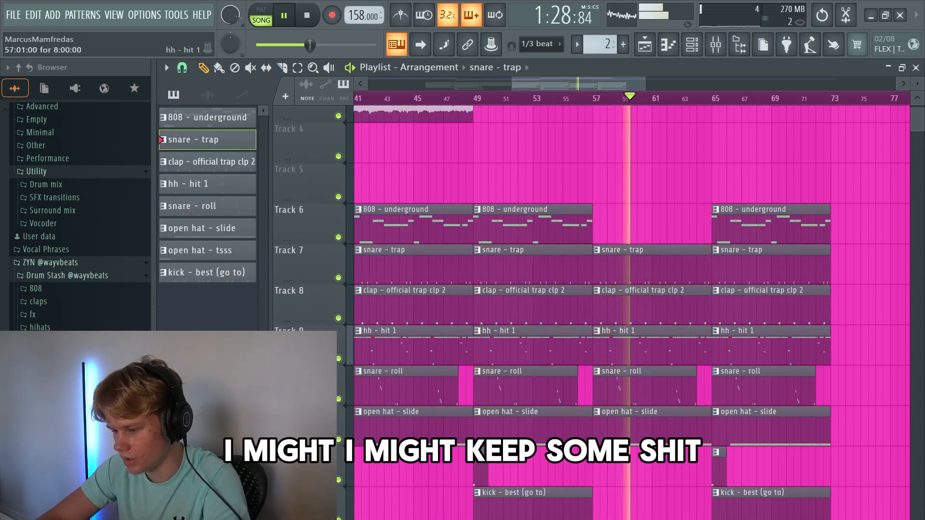
right_click(627, 347)
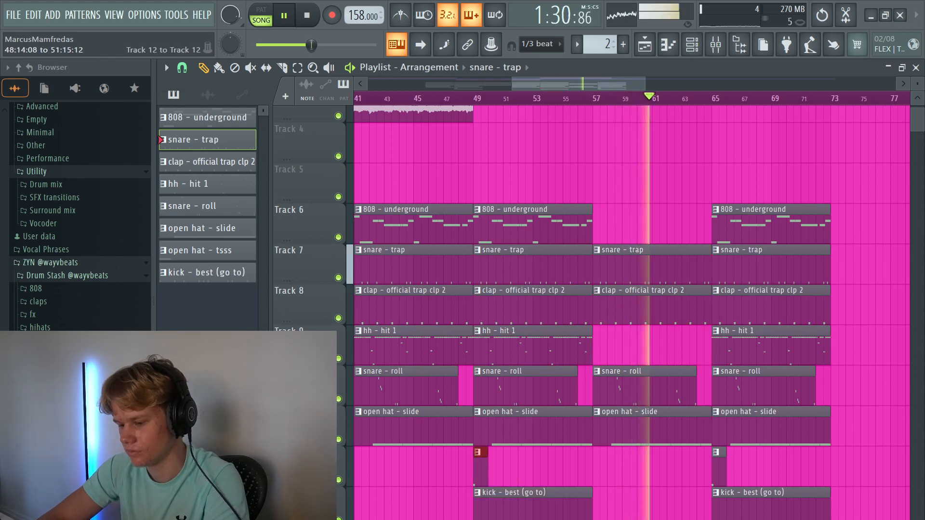
click(605, 457)
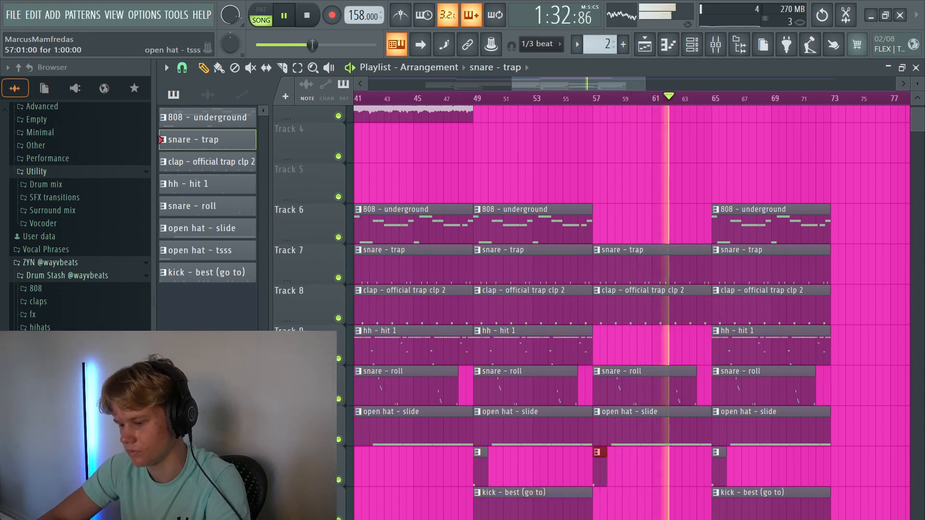
Copy the 808 and drum clips of bars 65 to 72 to bar 73.
scroll(605, 457, down, 2)
drag(739, 511, 689, 206)
key(ctrl+b)
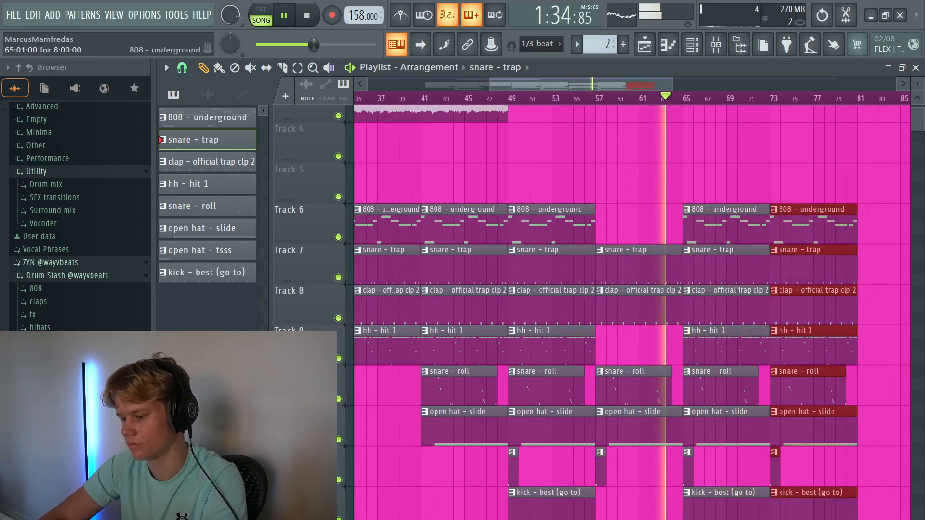
scroll(709, 338, down, 2)
key(ctrl+d)
Extend the Track 1 sample to the end of bar 80 and place a sample section on Track 3 from bar 81 to 88.
drag(710, 409, 685, 368)
key(Delete)
scroll(685, 368, up, 5)
scroll(685, 368, down, 3)
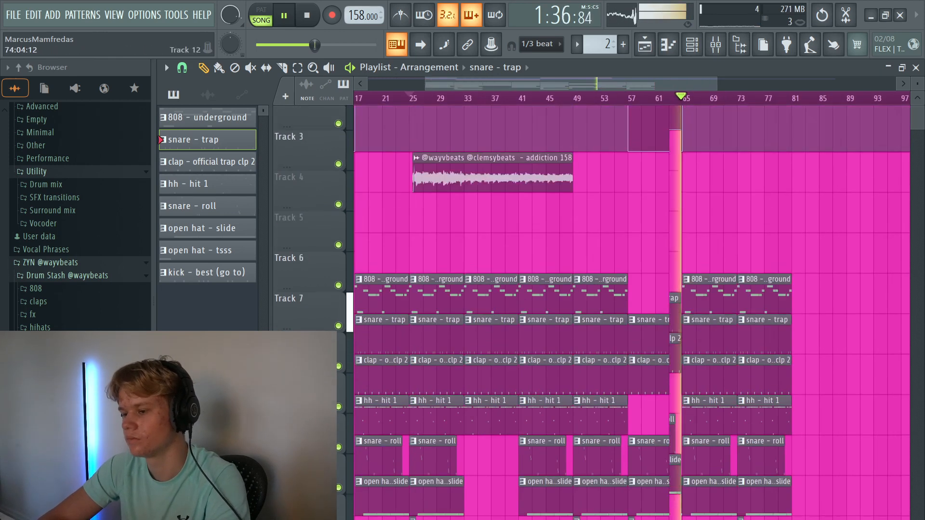
drag(692, 128, 752, 128)
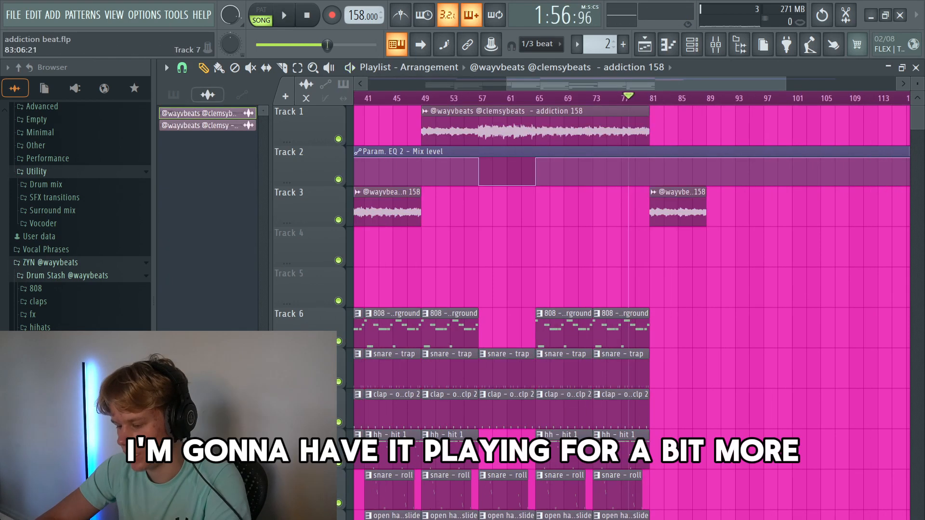
Copy the 808, snare, clap and hi-hat clips of bars 73 to 80 to bar 81.
drag(665, 448, 619, 326)
key(ctrl+b)
key(ctrl+d)
Slice the Track 1 sample at bar 73 and copy the resulting bar 73 to 80 section to bar 81.
click(282, 68)
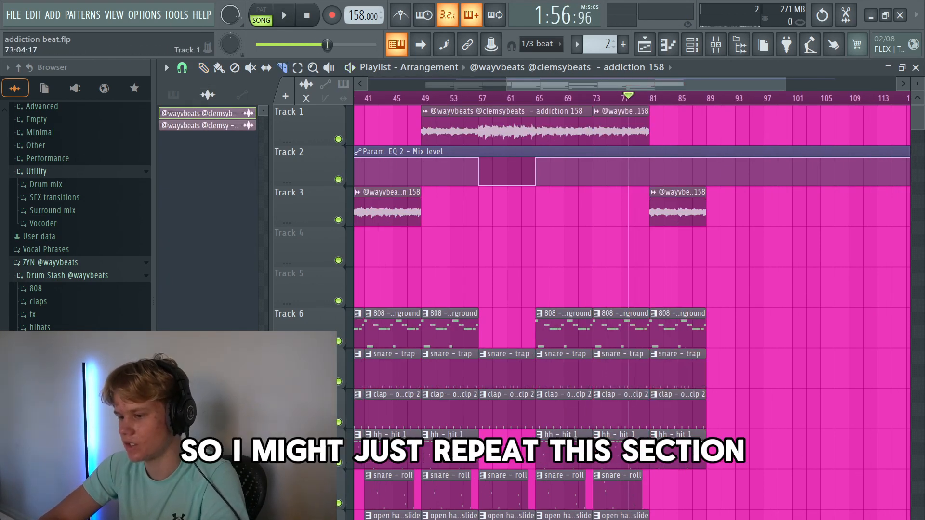
ctrl+click(609, 128)
key(ctrl+b)
key(ctrl+d)
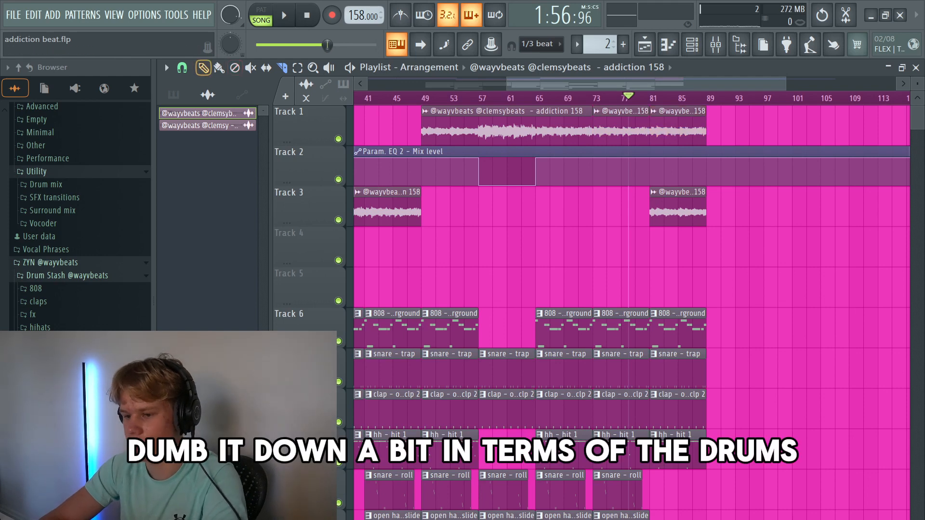
Play the arrangement and move the last Track 3 sample section from bar 81 to bar 89.
key(p)
key(space)
drag(685, 209, 741, 208)
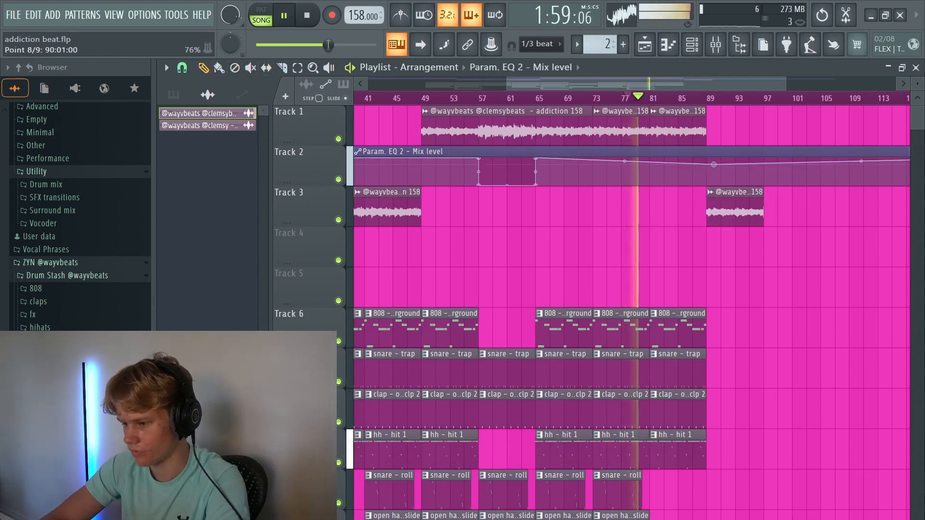
Drop the Param. EQ 2 mix level automation to its minimum from bar 89 and shorten the automation to end at about bar 102.
right_click(707, 185)
scroll(705, 189, down, 3)
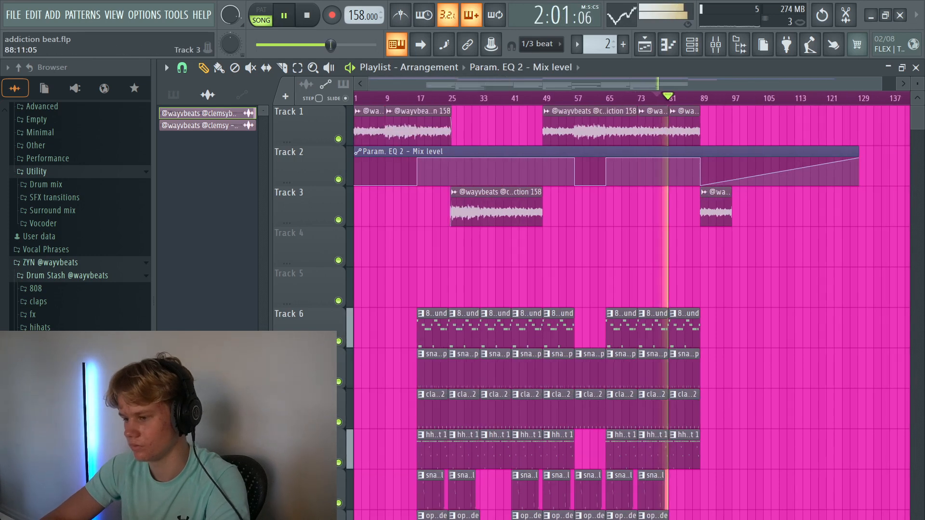
drag(846, 158, 746, 185)
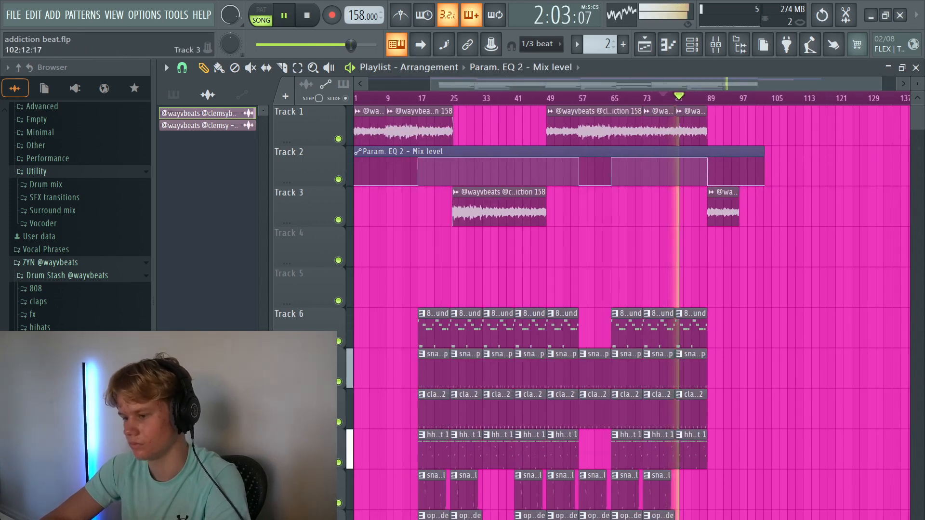
scroll(674, 192, up, 3)
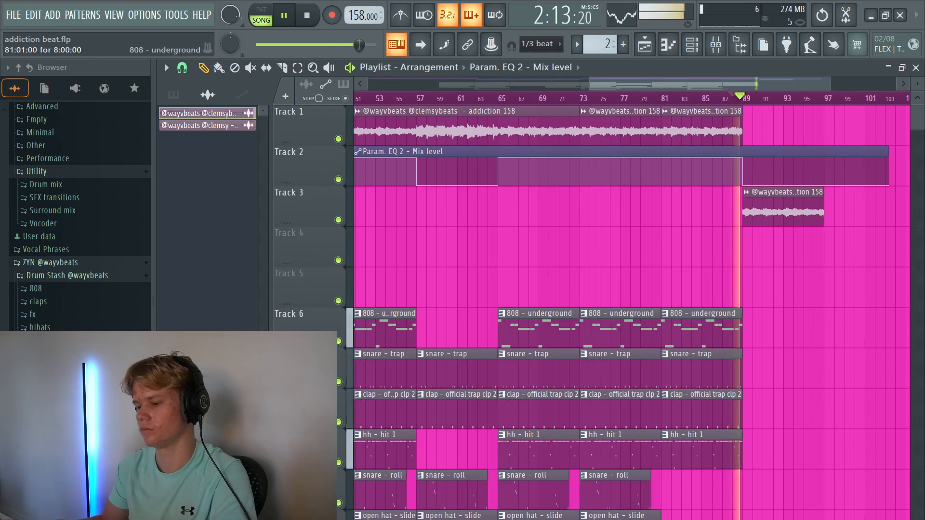
scroll(686, 289, down, 3)
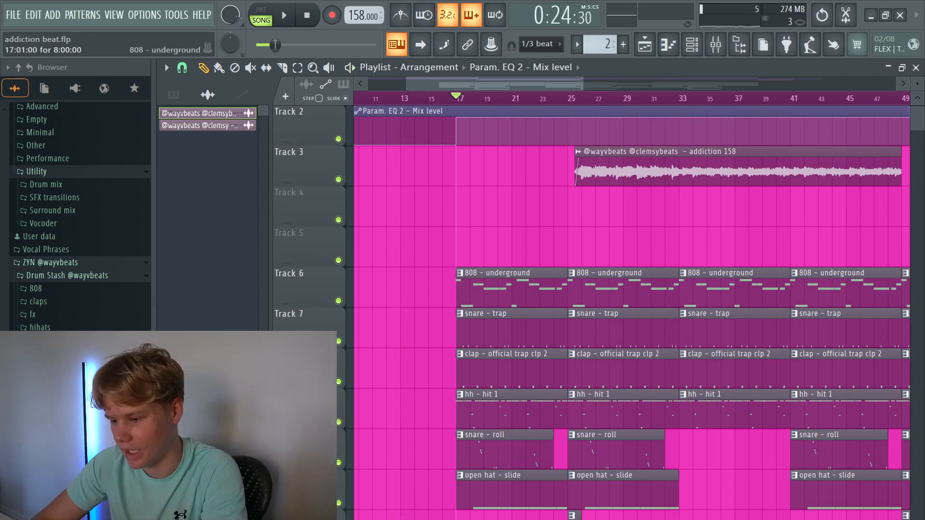
Open the 808 - underground pattern in the piano roll at the long F4 note before bar 2.
key(F7)
scroll(483, 298, left, 2)
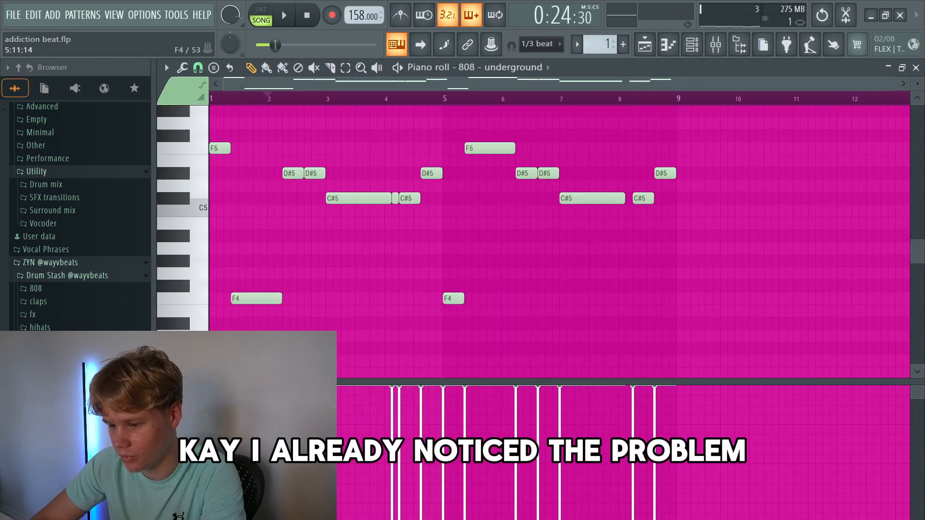
scroll(96, 302, up, 12)
scroll(240, 286, up, 5)
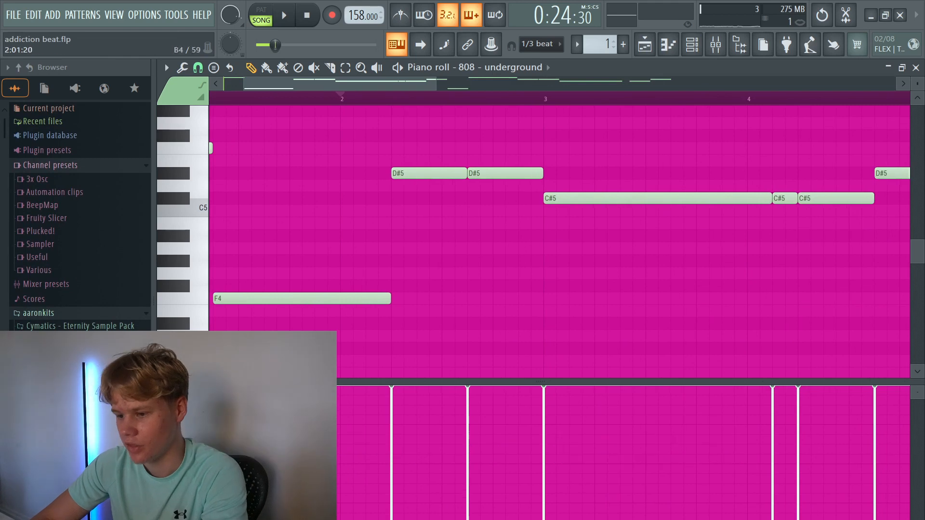
Try adding a D#5 slide note at bar 2 over the long F4 note in the 808 pattern.
click(358, 299)
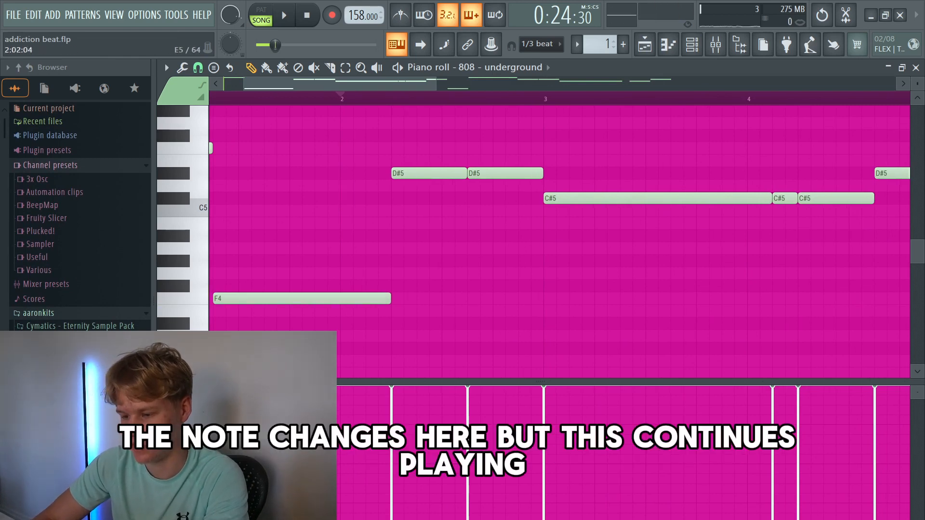
click(344, 173)
double_click(344, 174)
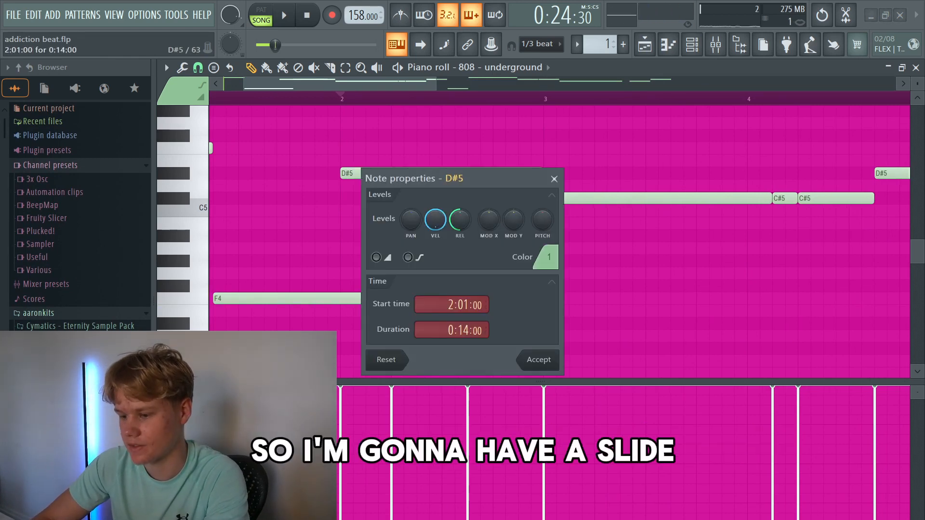
click(377, 257)
click(539, 360)
key(shift+d)
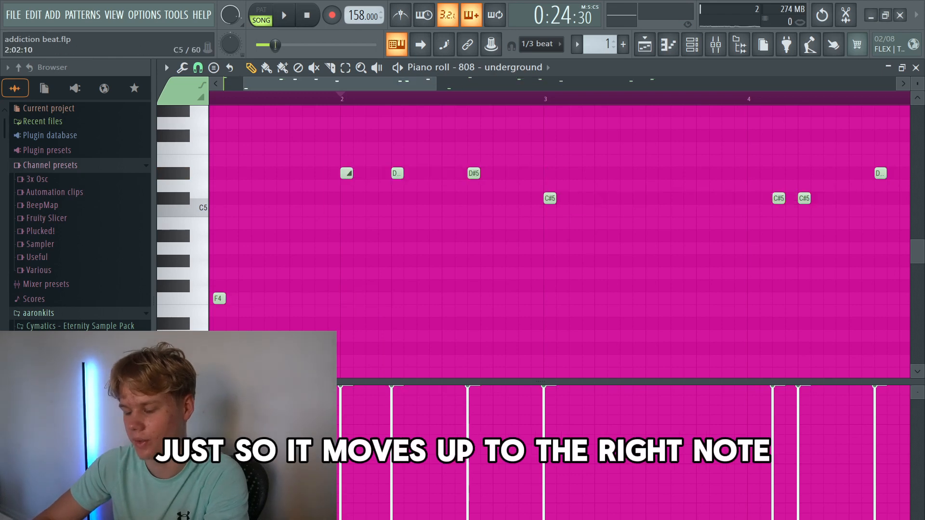
Undo the shortening of all notes, shorten only the D#5 slide note, play it and delete it.
key(ctrl+z)
ctrl+click(364, 174)
key(shift+d)
key(space)
scroll(383, 211, down, 3)
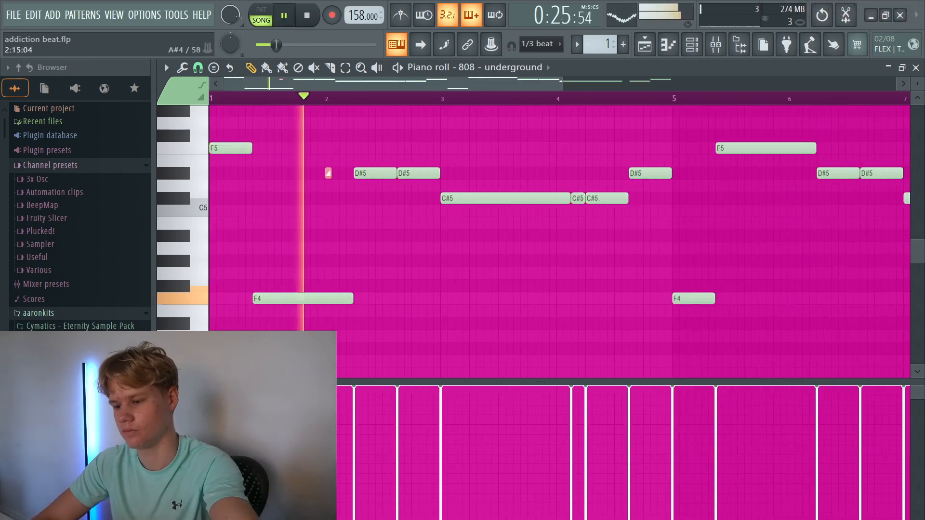
key(space)
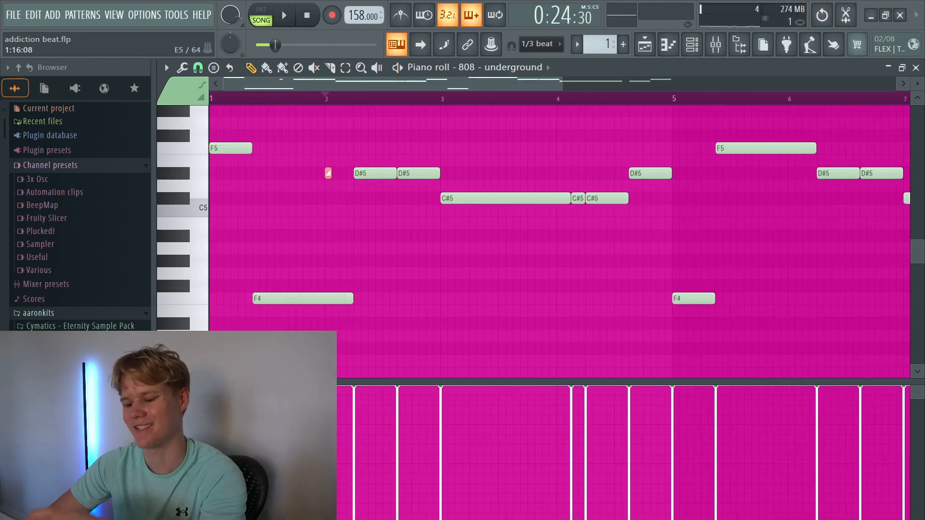
right_click(329, 174)
Cut the first F4 note at bar 2 and the second F5 note at bar 6, remove their tails and play the 808.
click(330, 68)
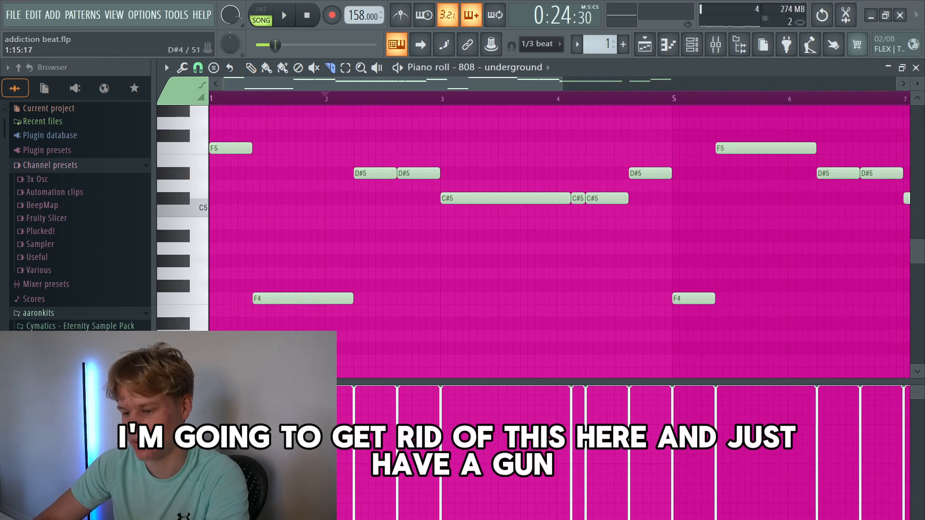
drag(325, 288, 326, 309)
right_click(335, 299)
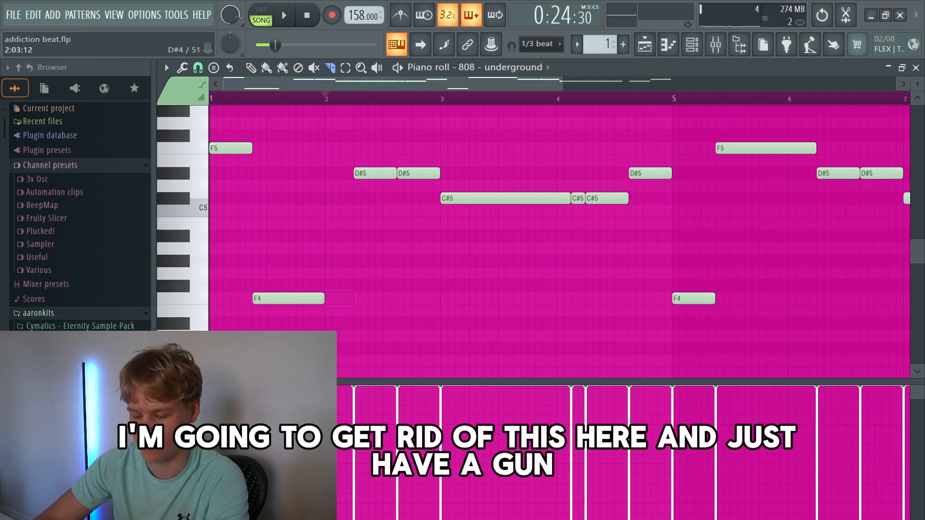
key(space)
click(251, 68)
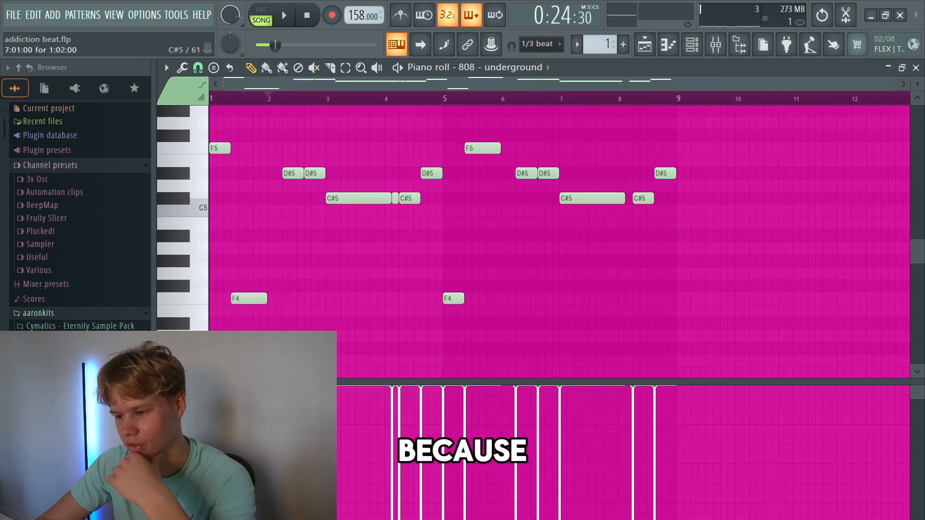
scroll(337, 173, up, 5)
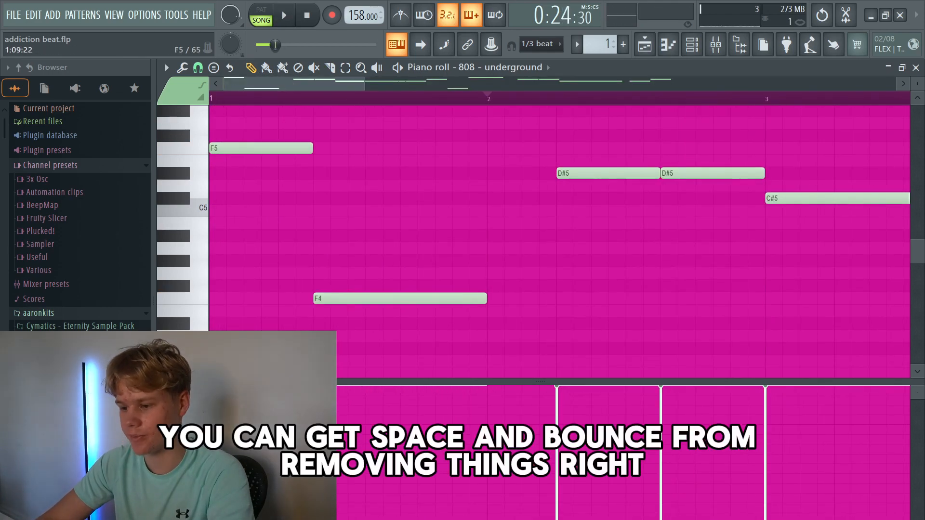
scroll(559, 231, down, 4)
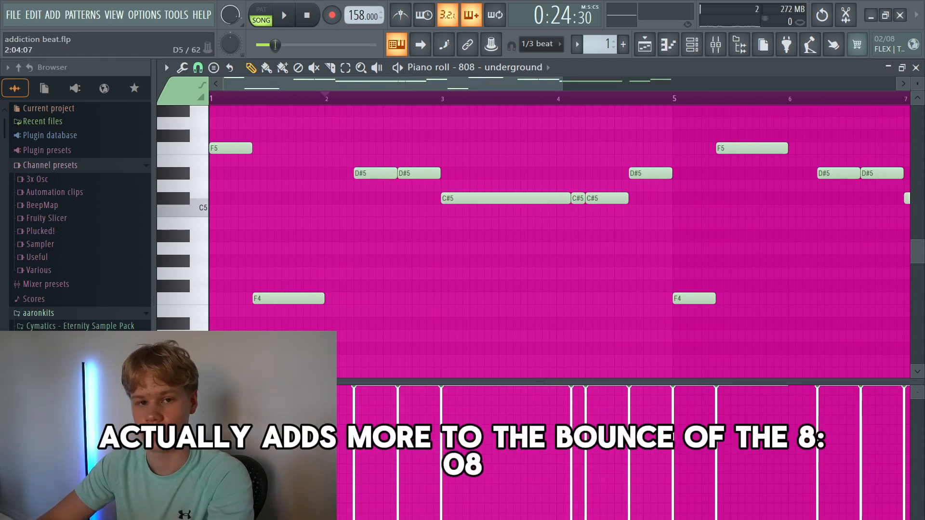
scroll(559, 231, down, 1)
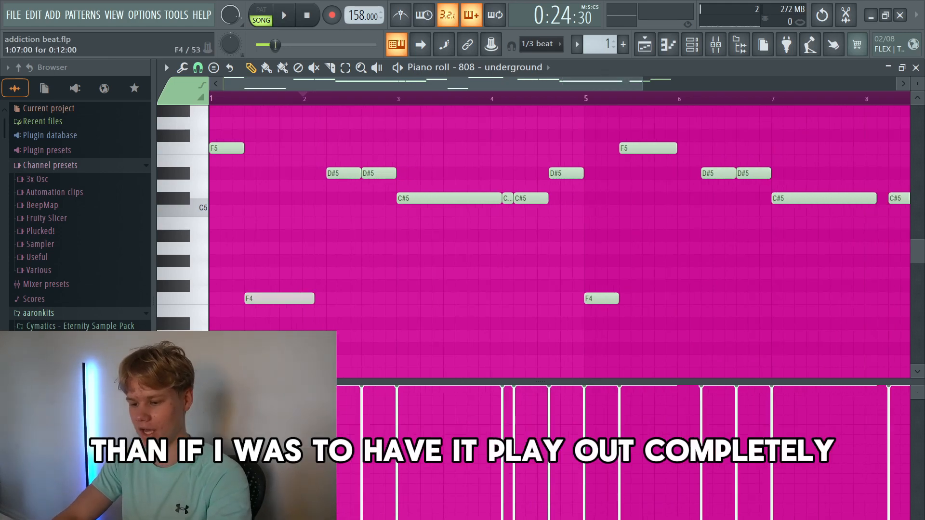
scroll(559, 219, right, 3)
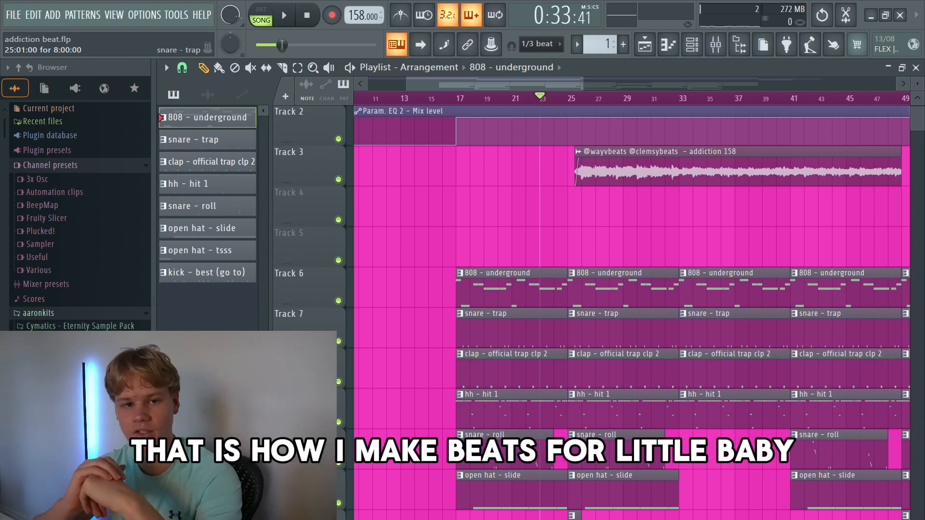
scroll(632, 308, down, 3)
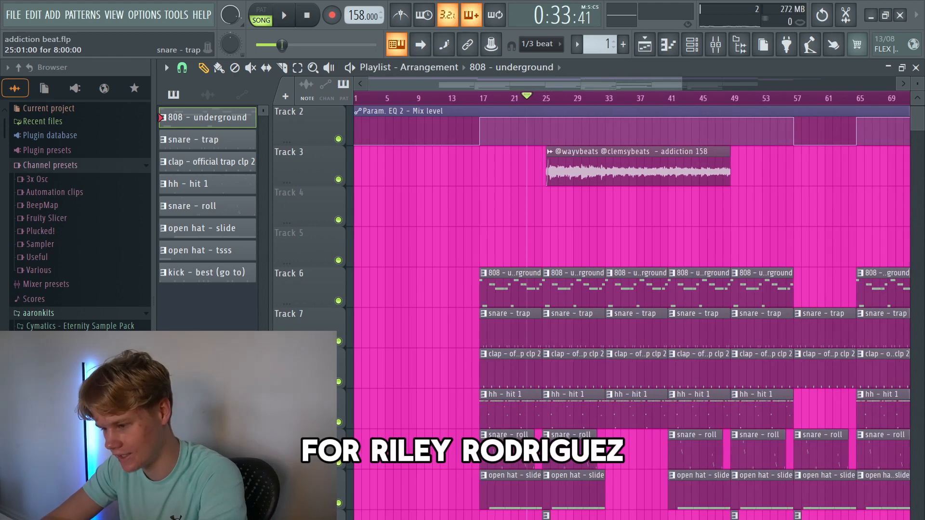